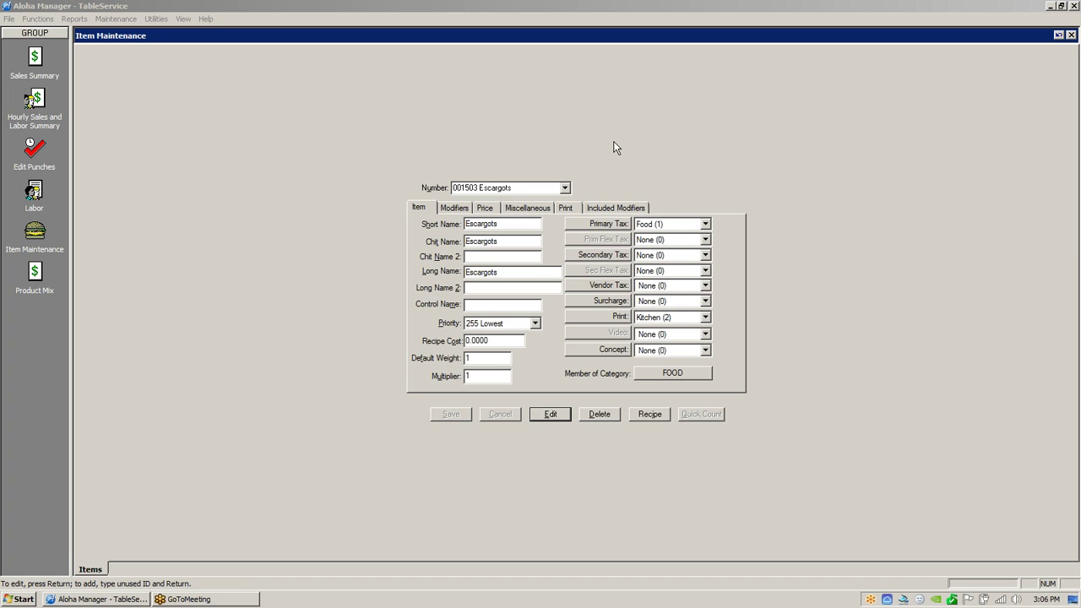
Step: Look through the numbered item list to see how the beverage, appetizer, soup and salad, and lunch sections are arranged
click(565, 189)
scroll(565, 204, up, 6)
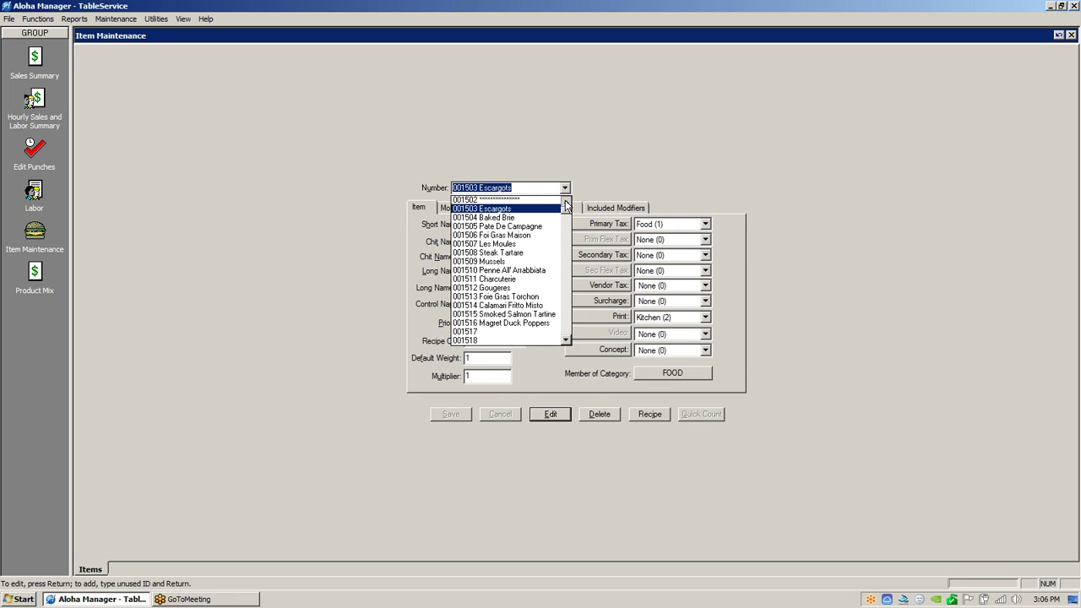
scroll(565, 204, up, 4)
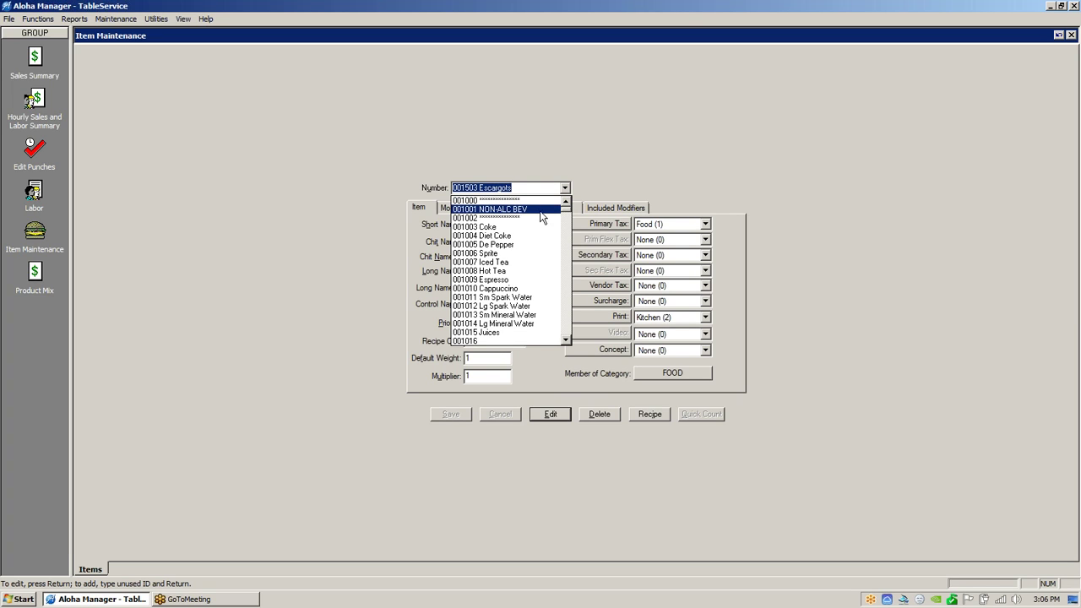
scroll(566, 340, down, 7)
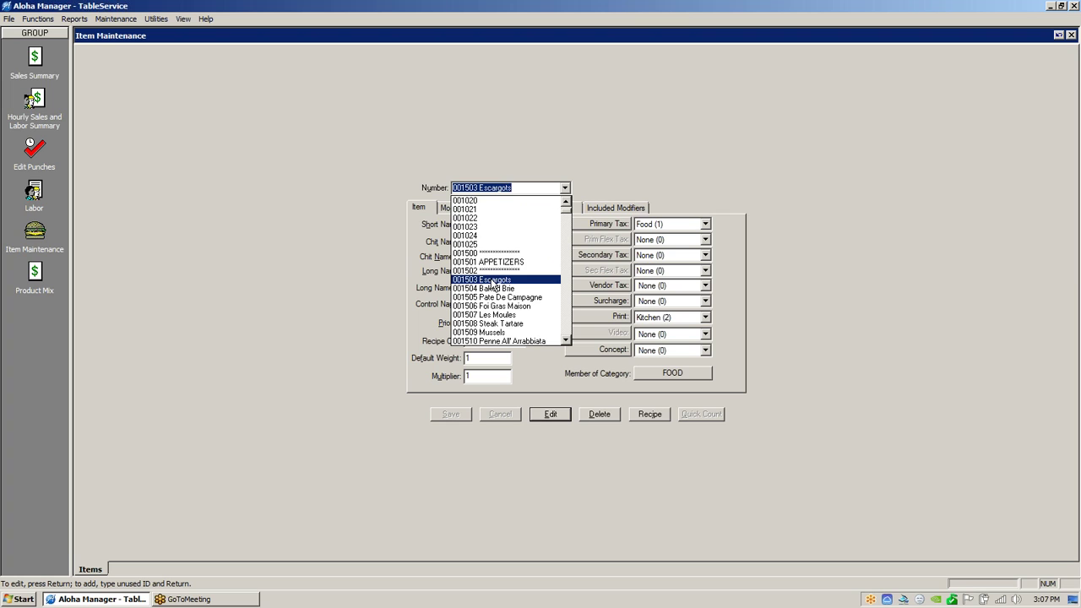
click(567, 341)
drag(567, 340, 567, 340)
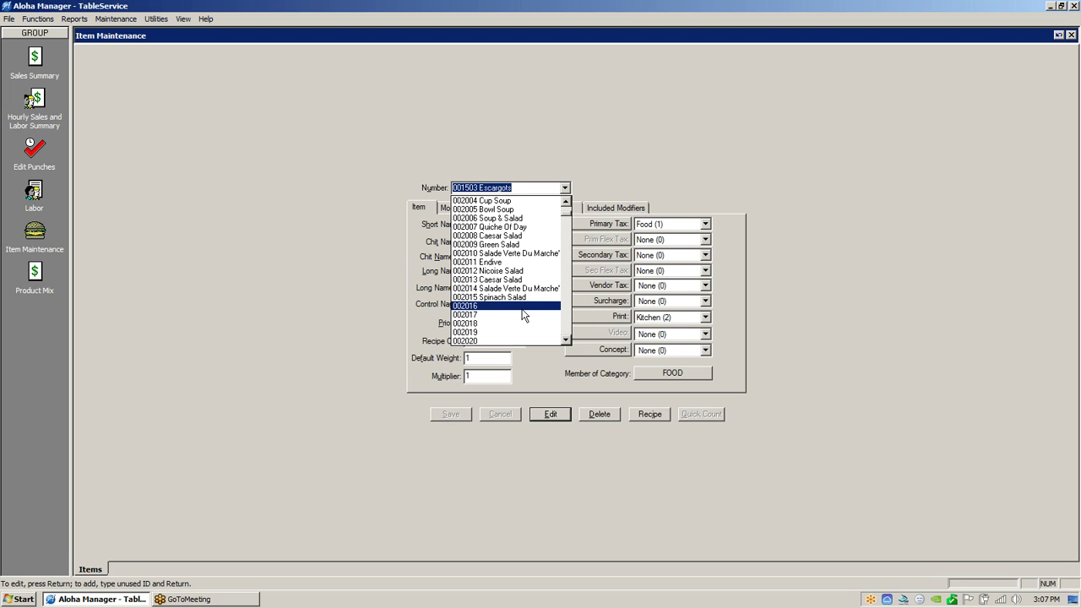
click(567, 341)
drag(567, 341, 567, 343)
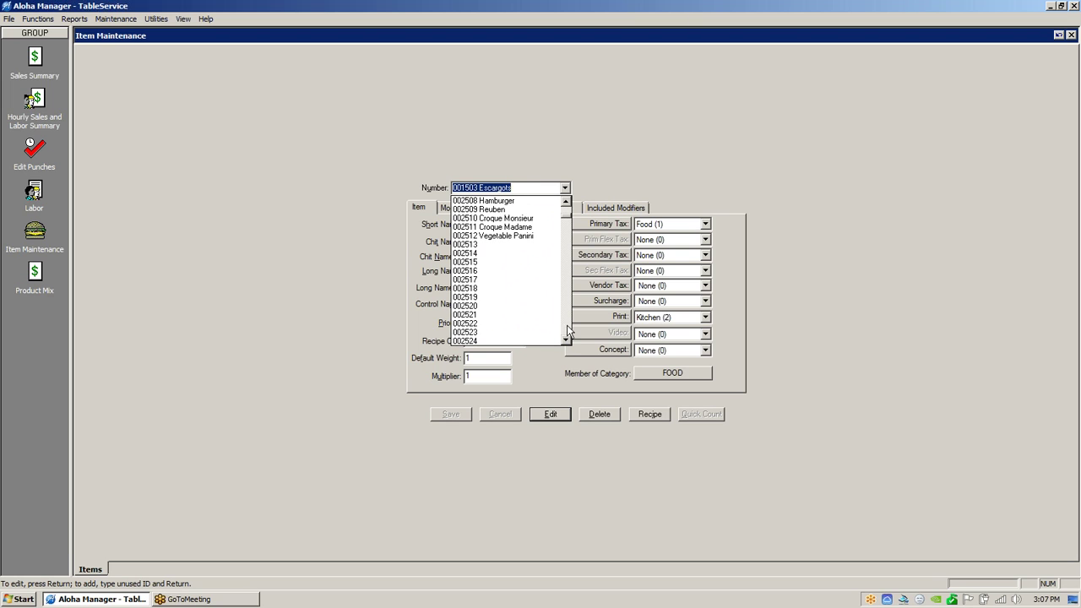
Step: Select the blank item record 002016 at the end of the named soup and salad items
click(568, 204)
drag(567, 204, 568, 204)
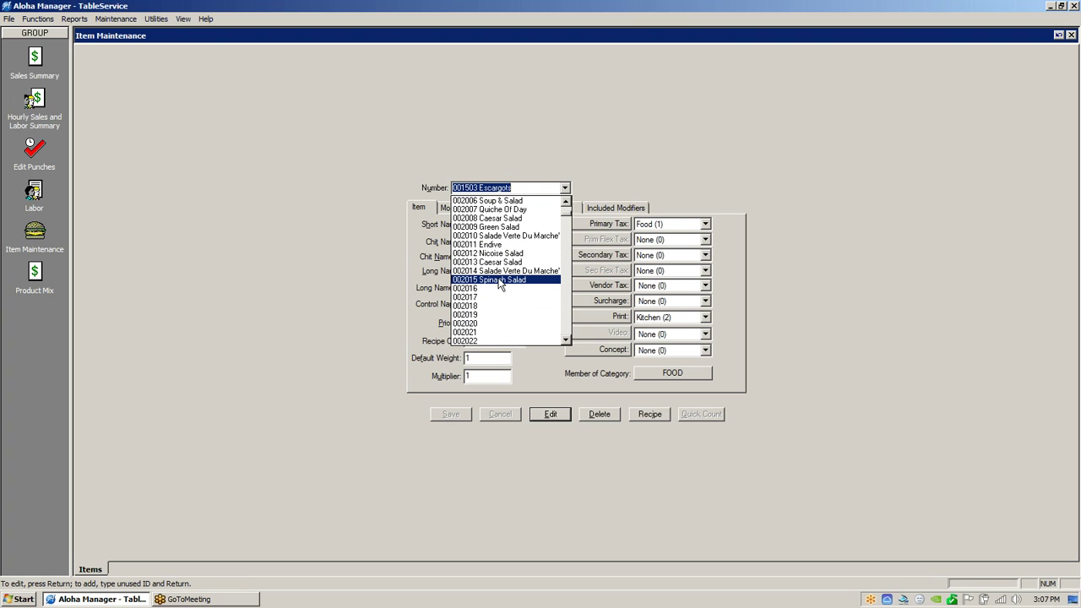
drag(567, 205, 567, 207)
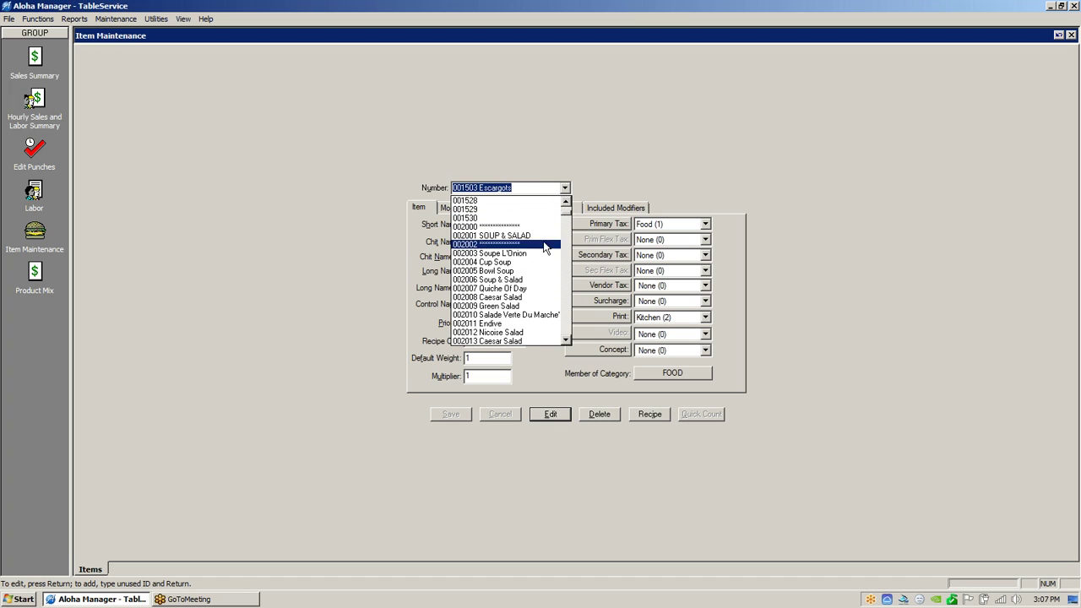
drag(567, 340, 568, 341)
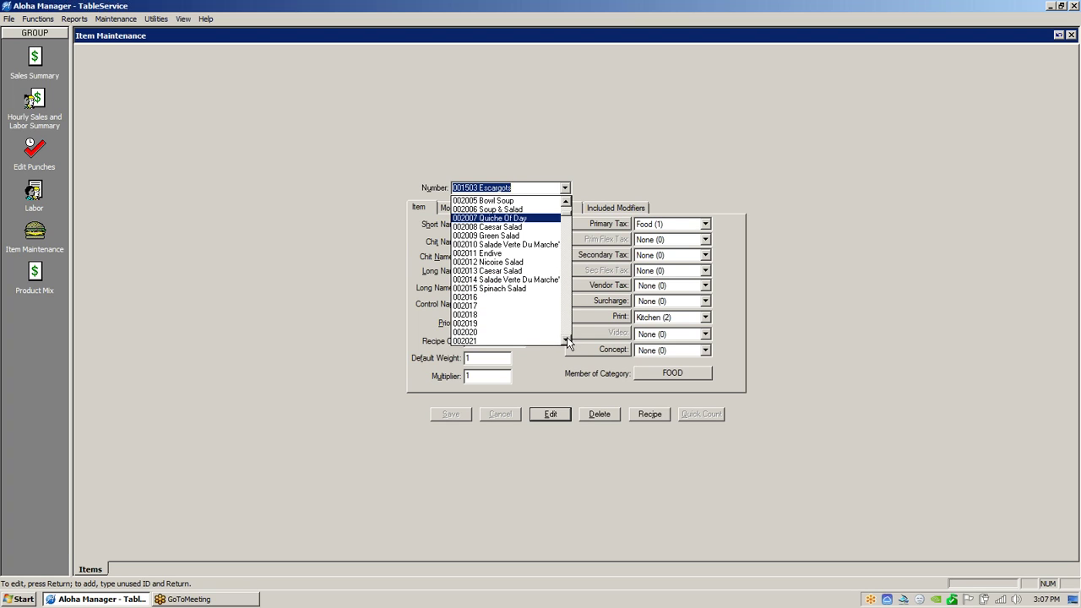
click(479, 299)
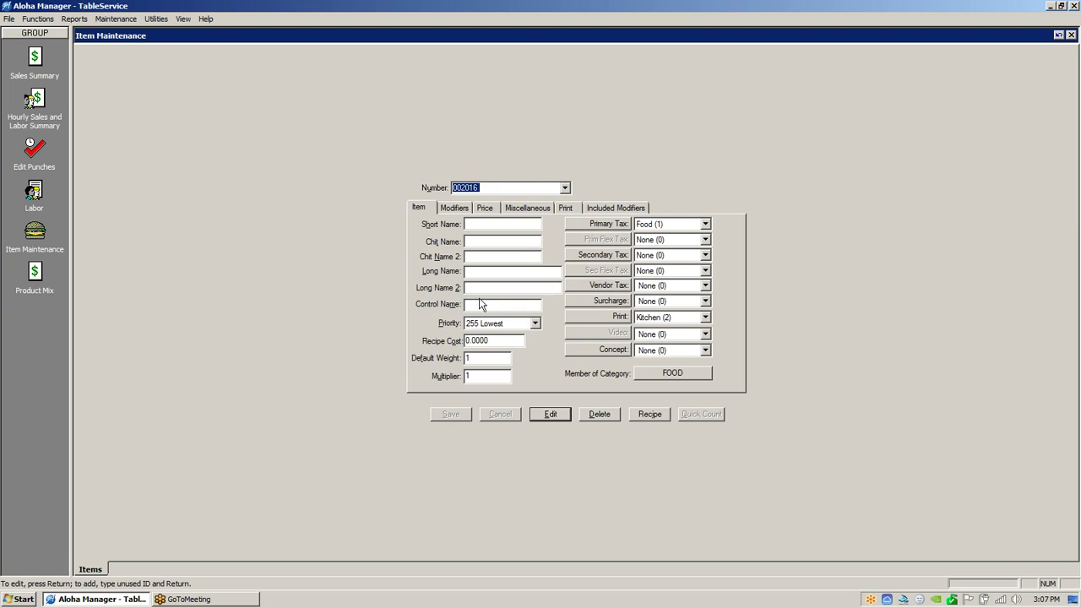
Step: Reopen the blank item record 002016 in menu item maintenance and save it with the name Julie's Salad
click(119, 18)
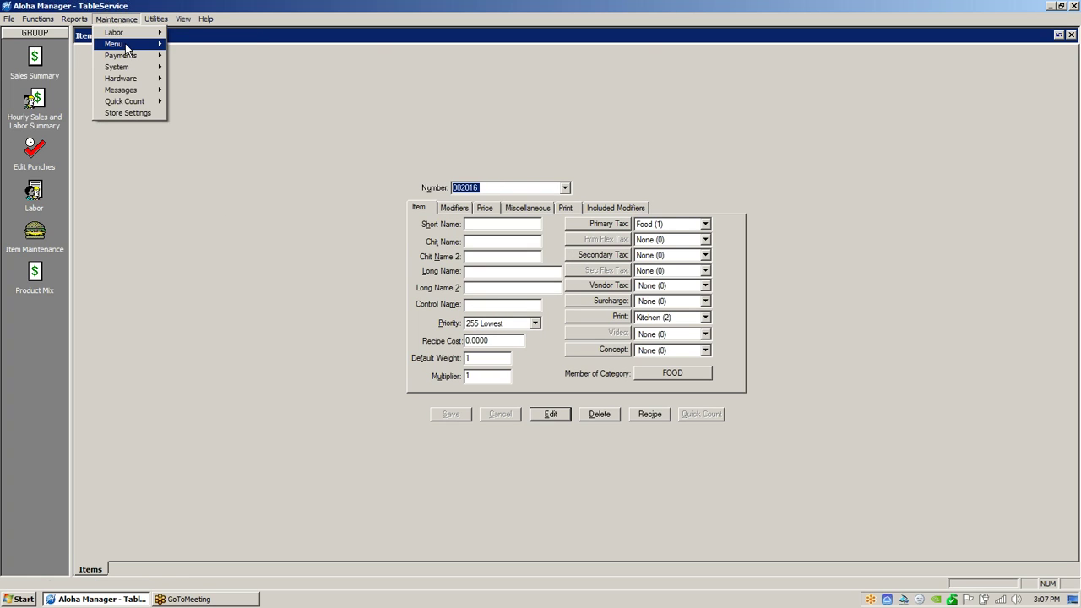
mouse_move(127, 46)
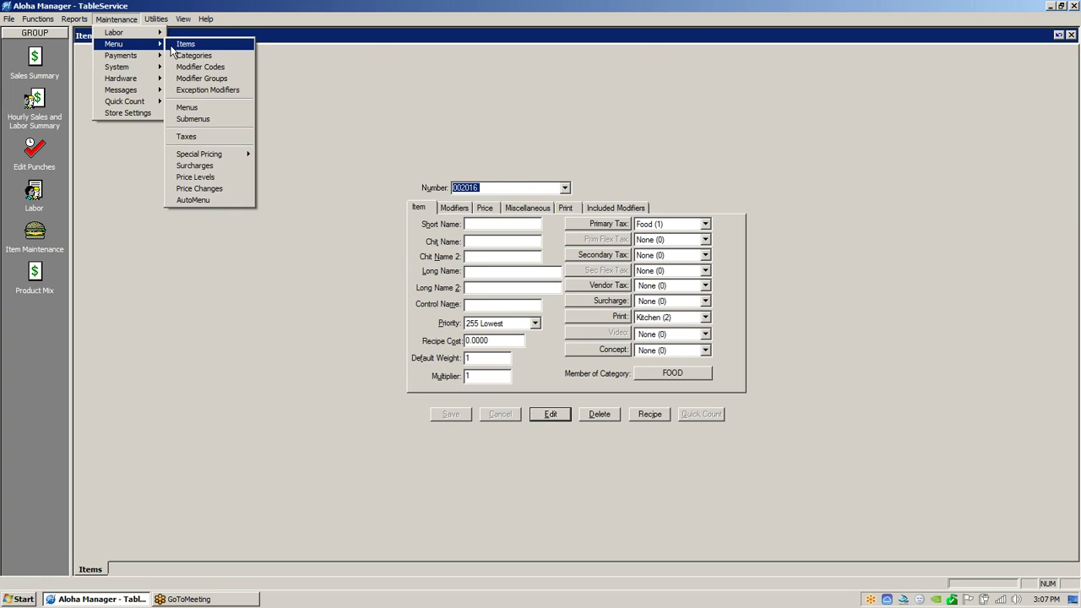
click(214, 46)
click(566, 189)
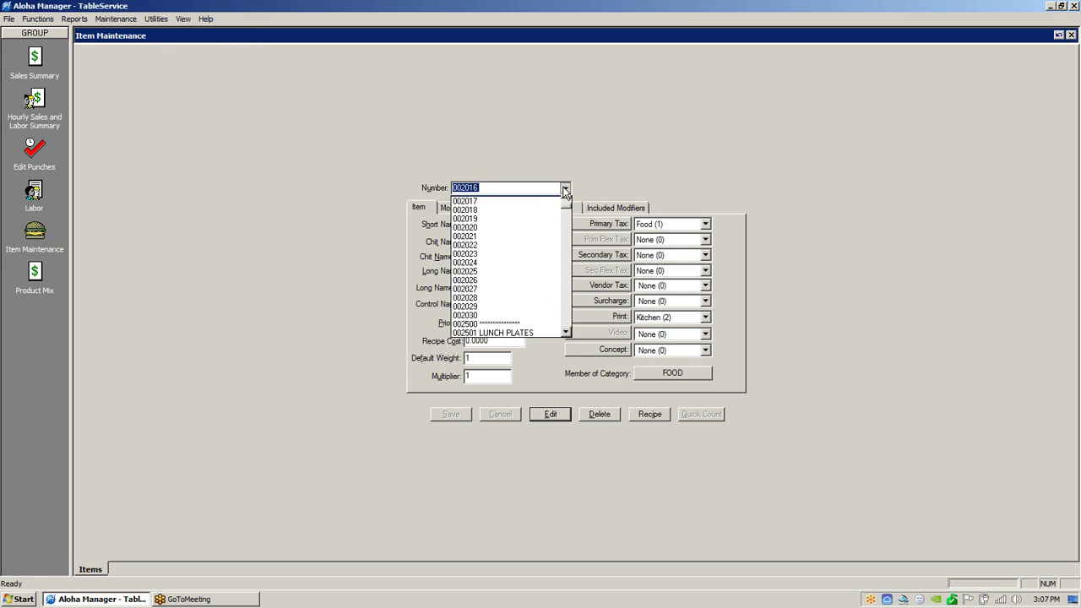
scroll(566, 202, up, 1)
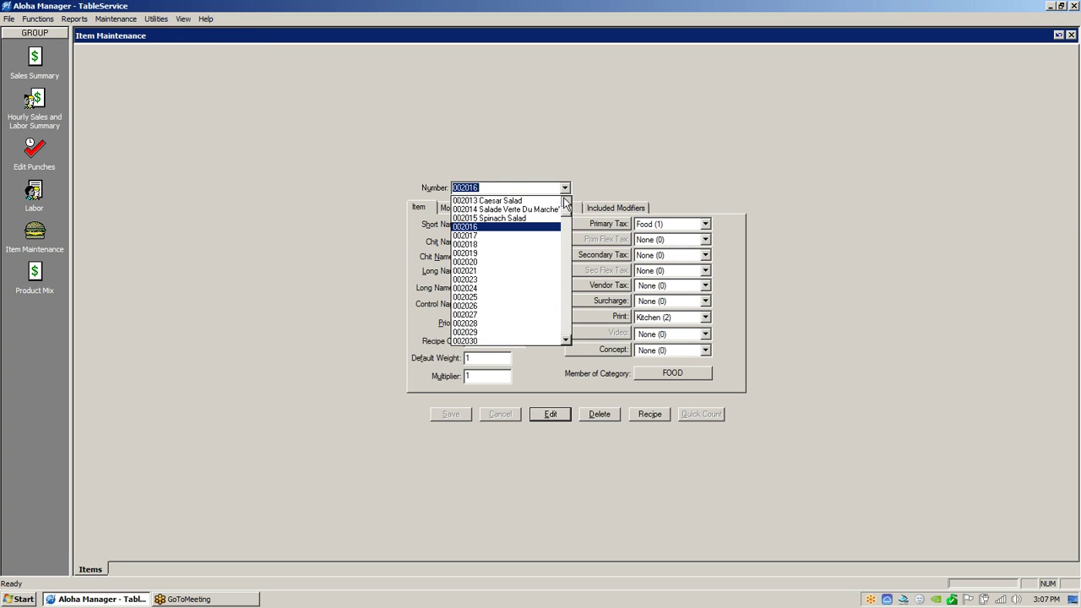
click(484, 227)
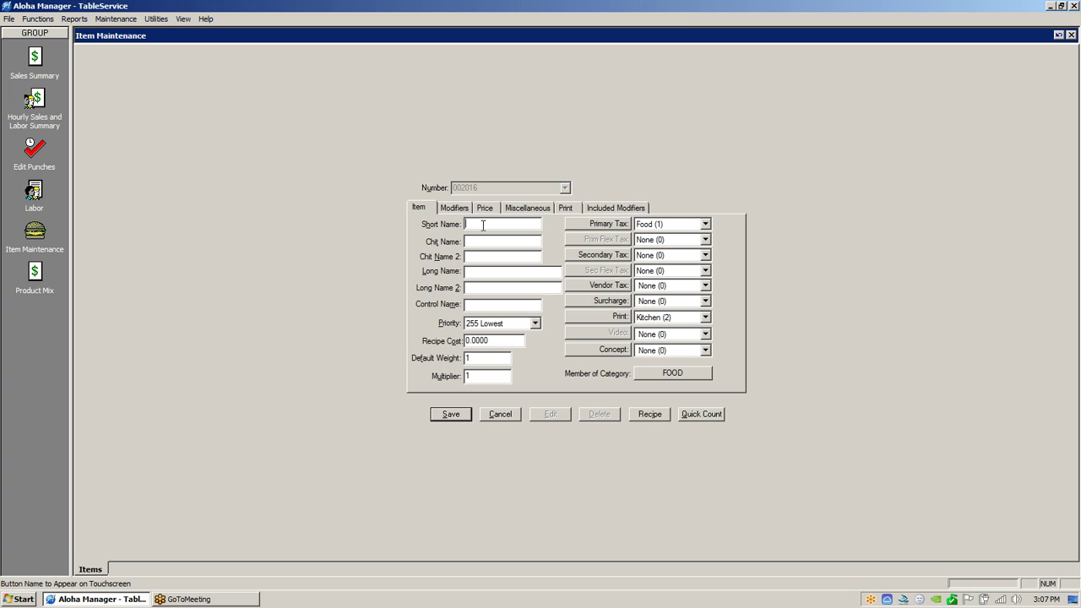
text(Julie's Salad)
key(Return)
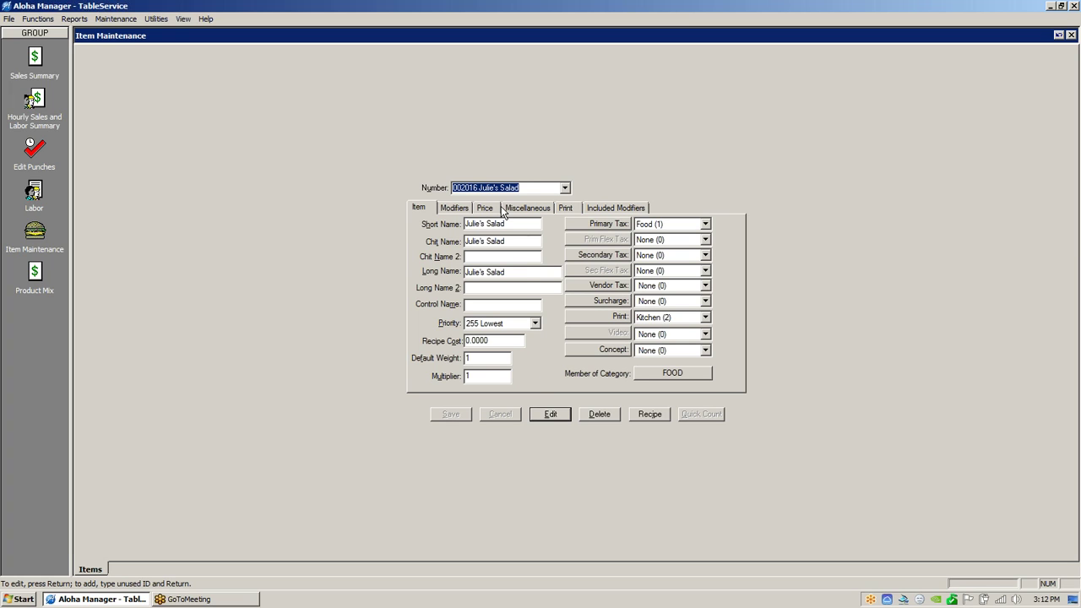
Step: Review the modifier options and the general tax, print and category settings of Julie's Salad
click(459, 212)
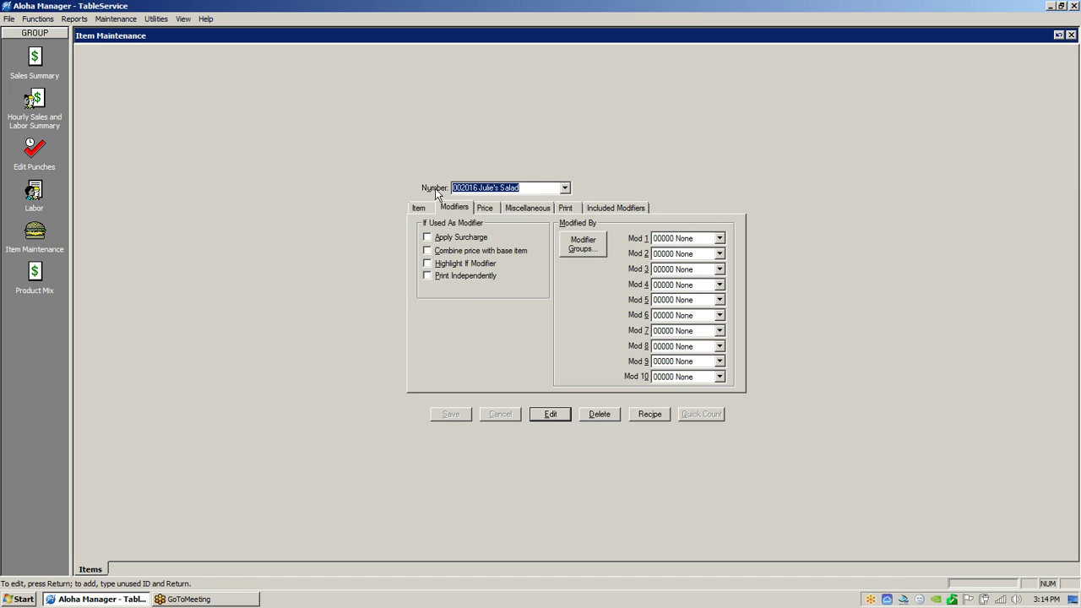
click(420, 208)
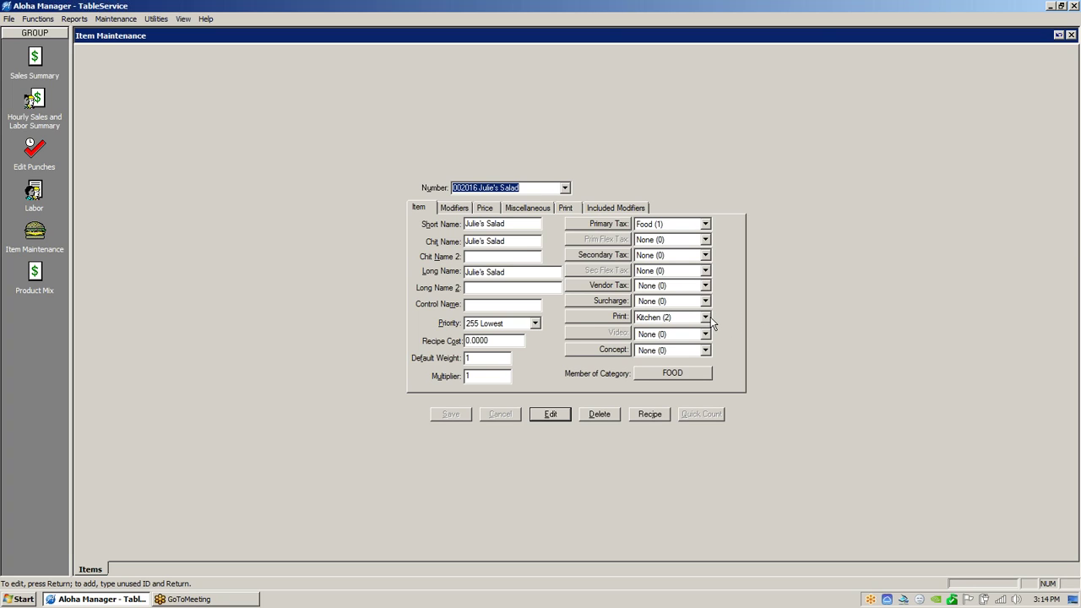
click(461, 208)
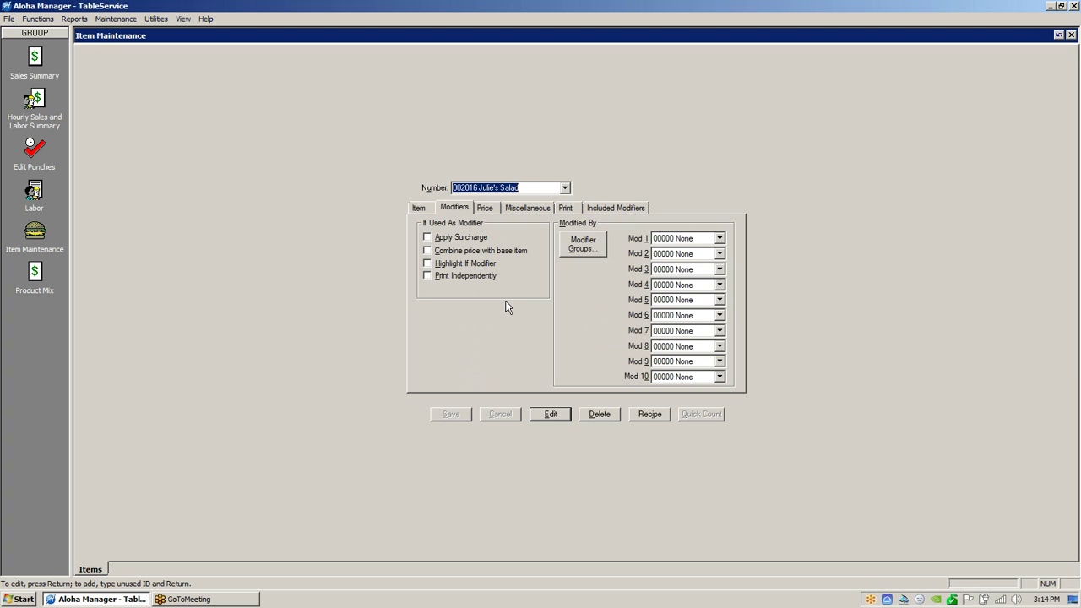
Step: Try out the Modify Base Price option in the salad's price settings and switch it back off
click(488, 208)
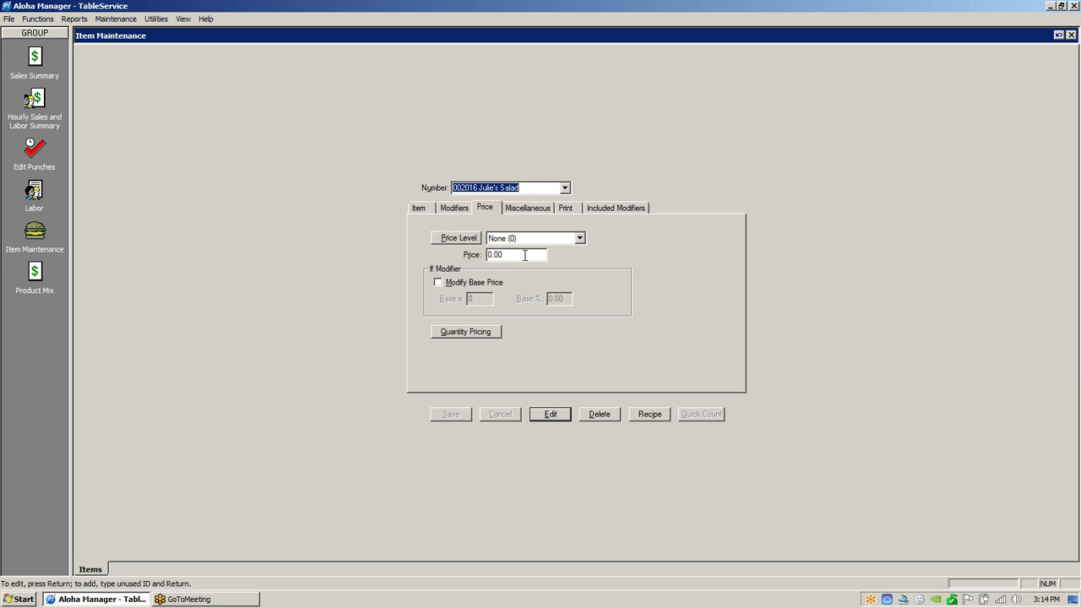
click(441, 283)
click(439, 283)
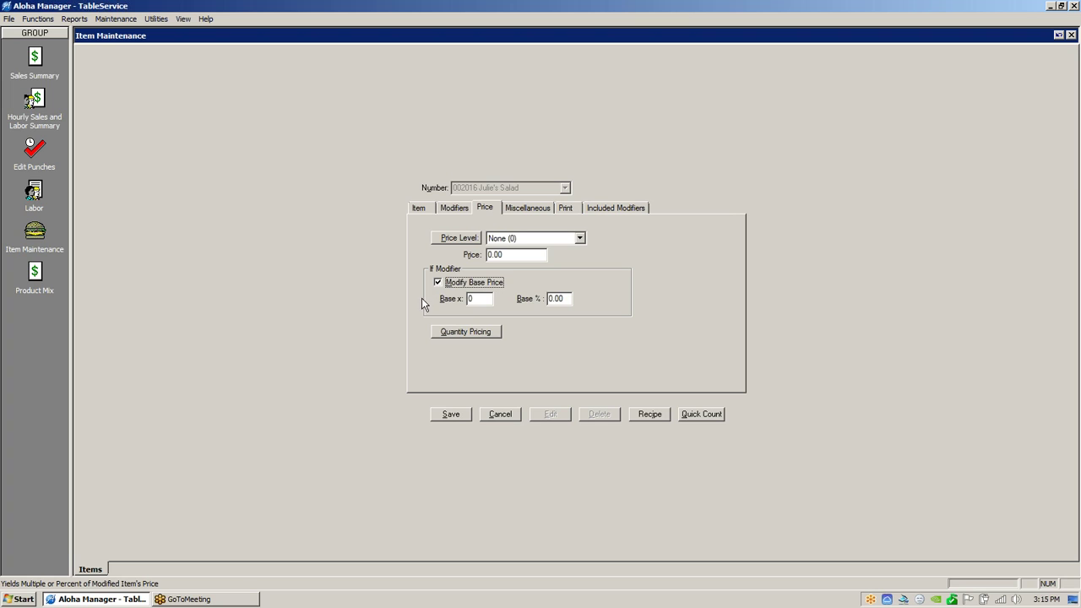
click(476, 298)
click(439, 285)
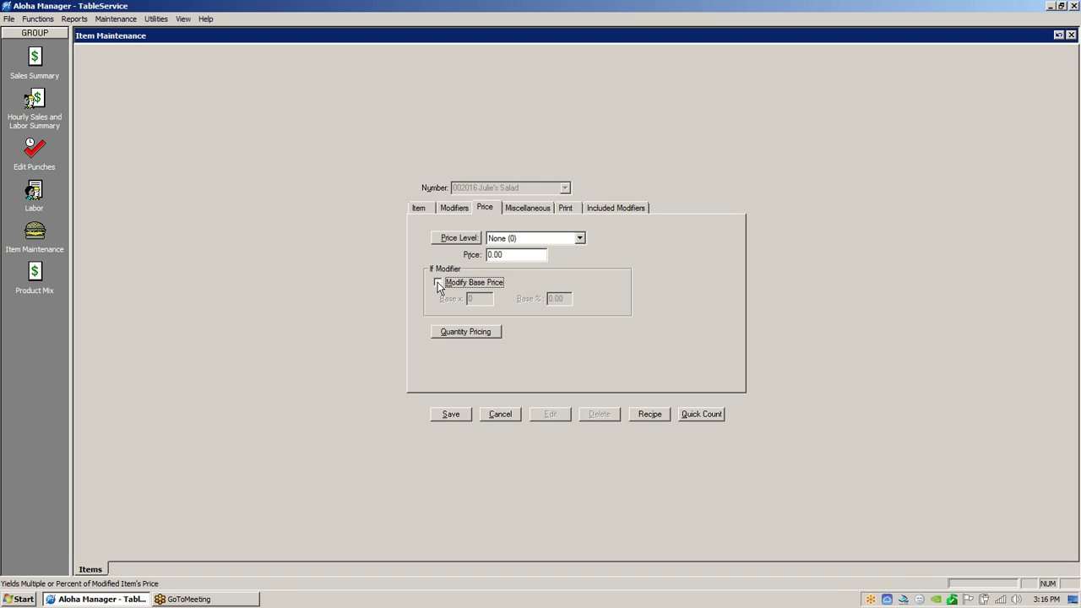
Step: Examine the salad's miscellaneous and print options, comparing them with its general and modifier settings
click(545, 208)
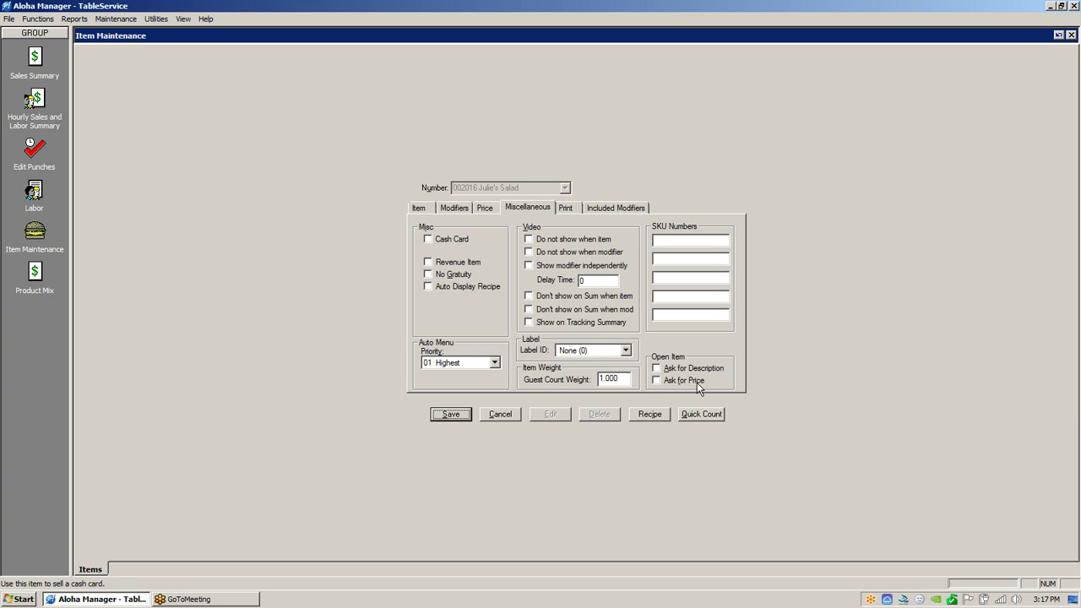
click(568, 208)
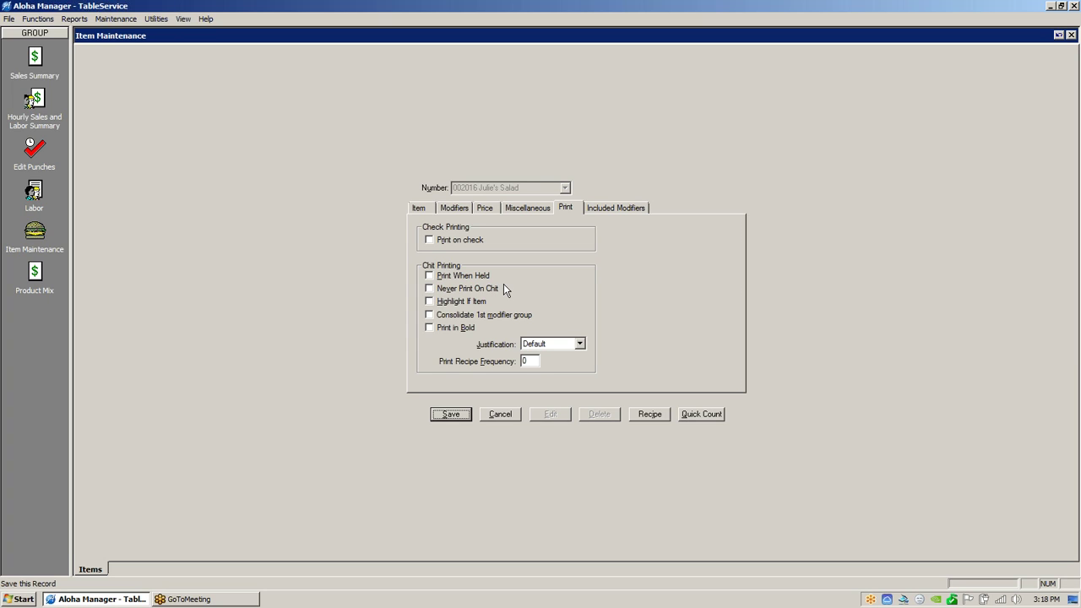
click(423, 208)
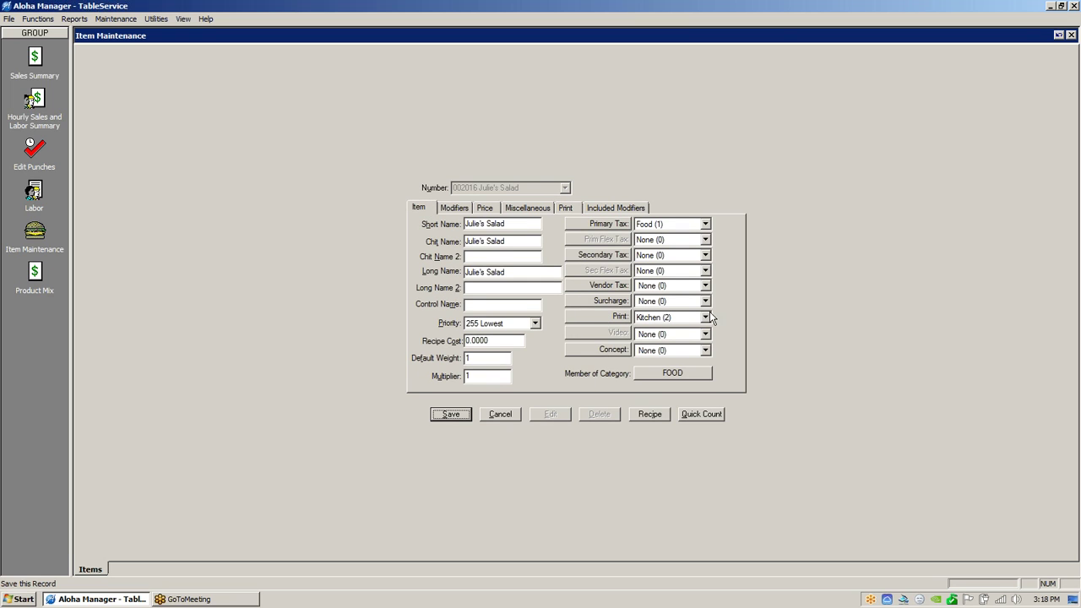
click(568, 208)
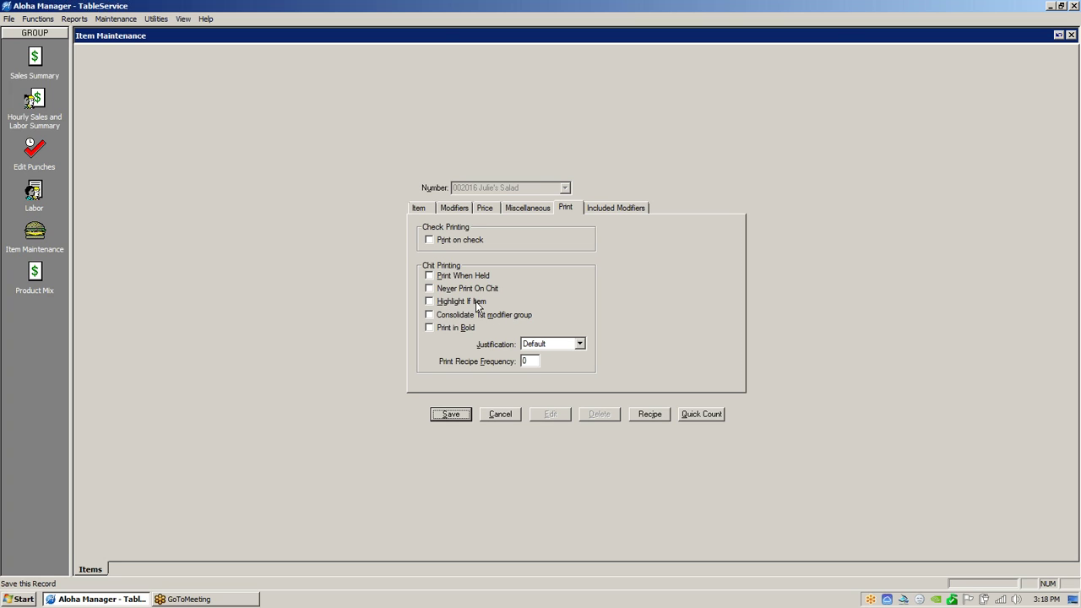
click(461, 206)
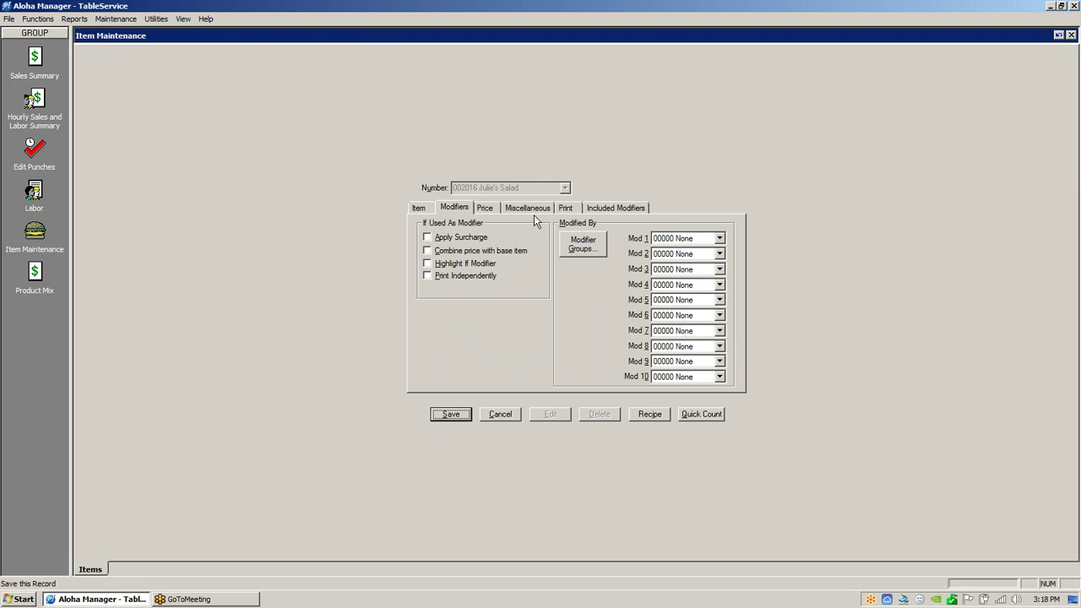
Step: Set Julie's Salad to print in bold on chits in its print settings
click(566, 209)
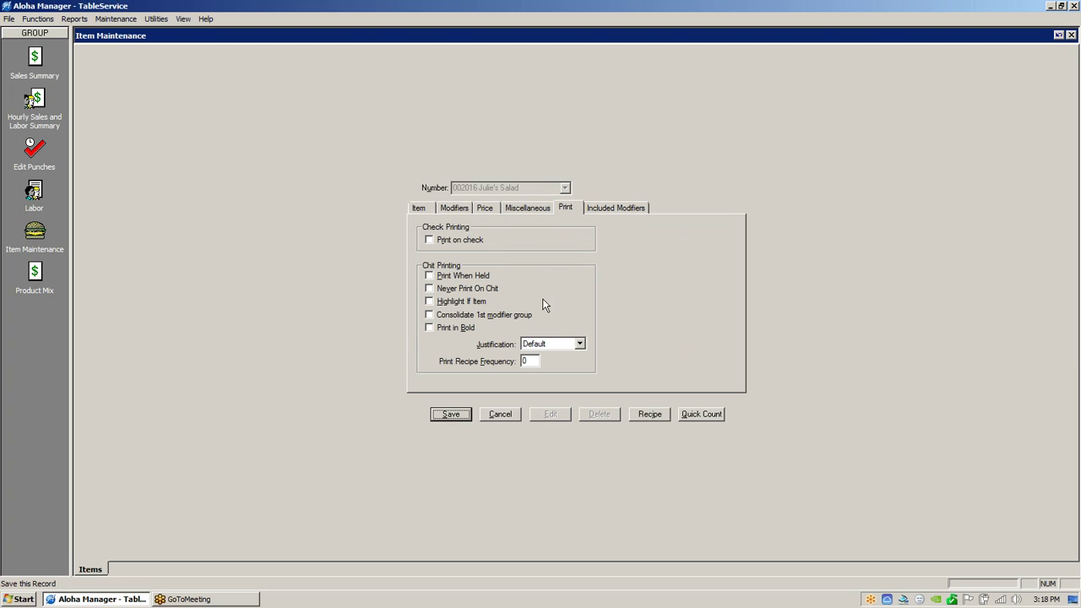
click(430, 315)
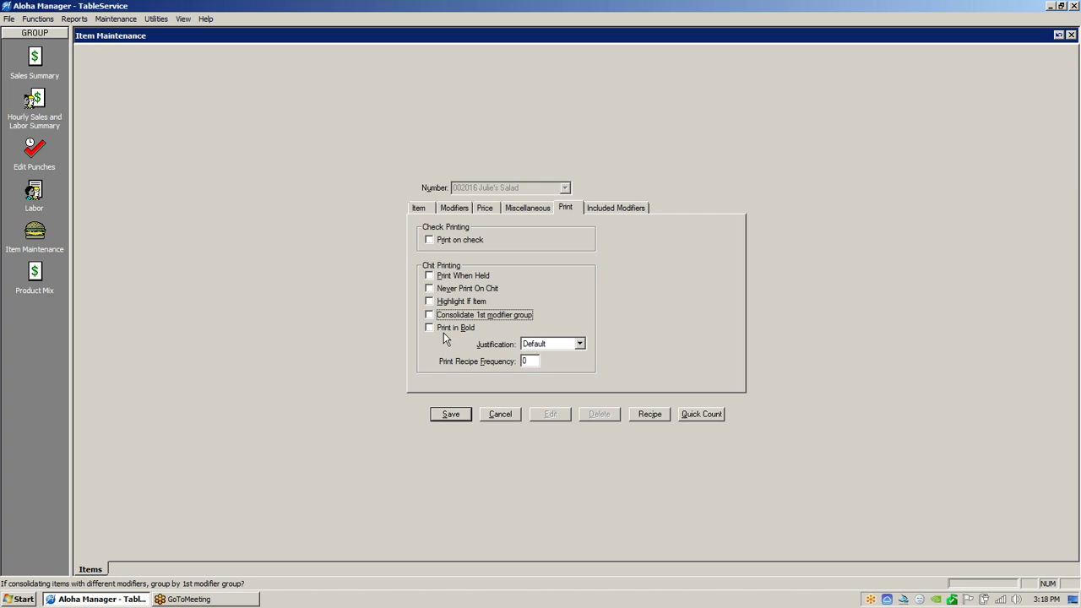
click(428, 328)
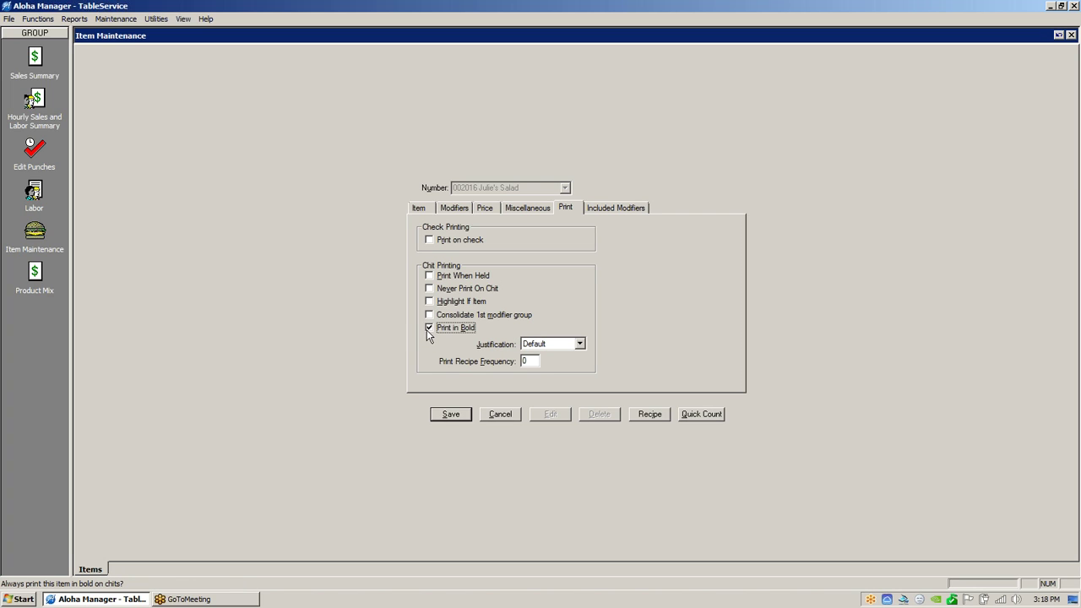
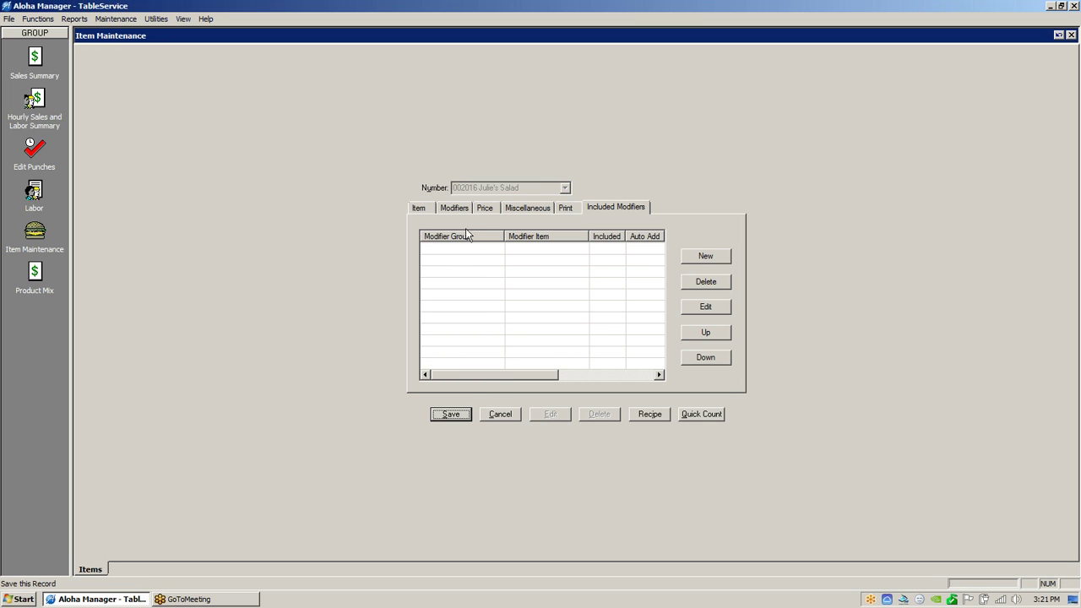
Step: Set the price of Julie's Salad to 12.00, save the item and return to its general settings
click(486, 207)
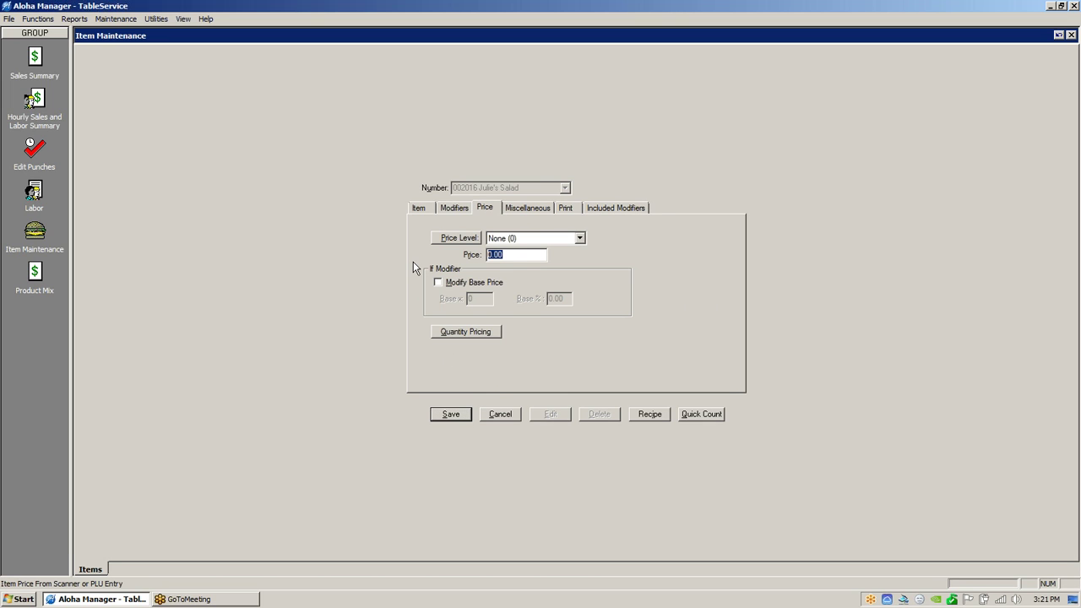
text(12)
click(463, 415)
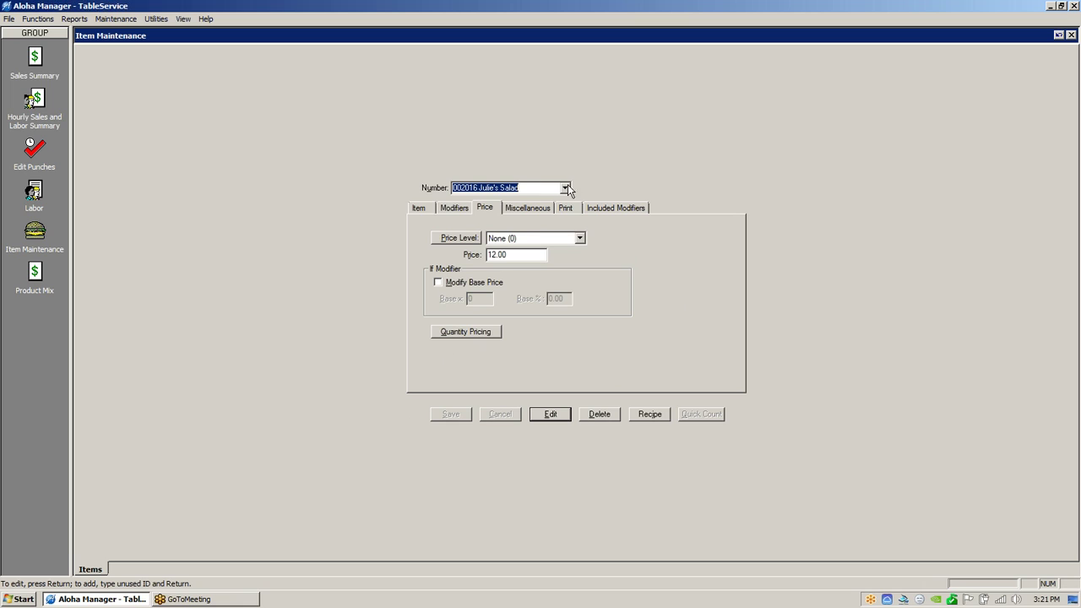
click(420, 209)
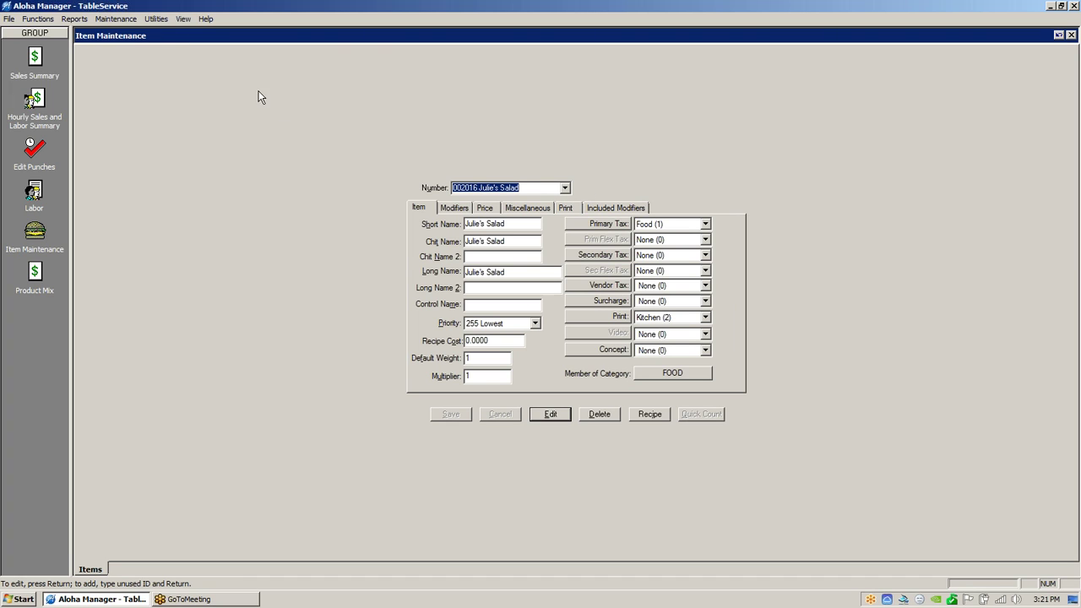
Step: Open submenu maintenance for the restaurant's menus
click(116, 19)
mouse_move(117, 47)
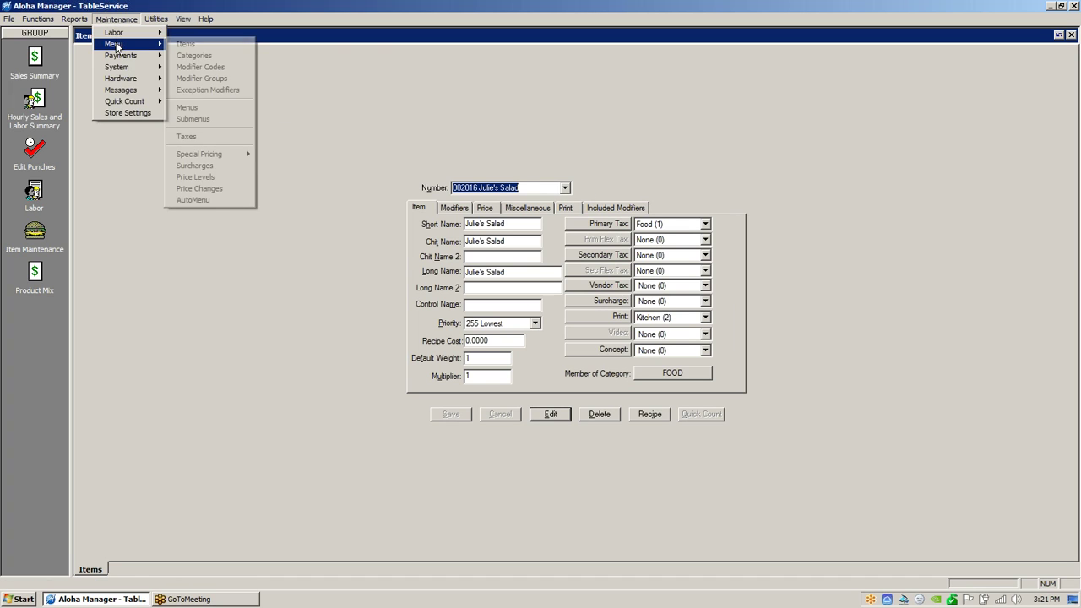
click(223, 121)
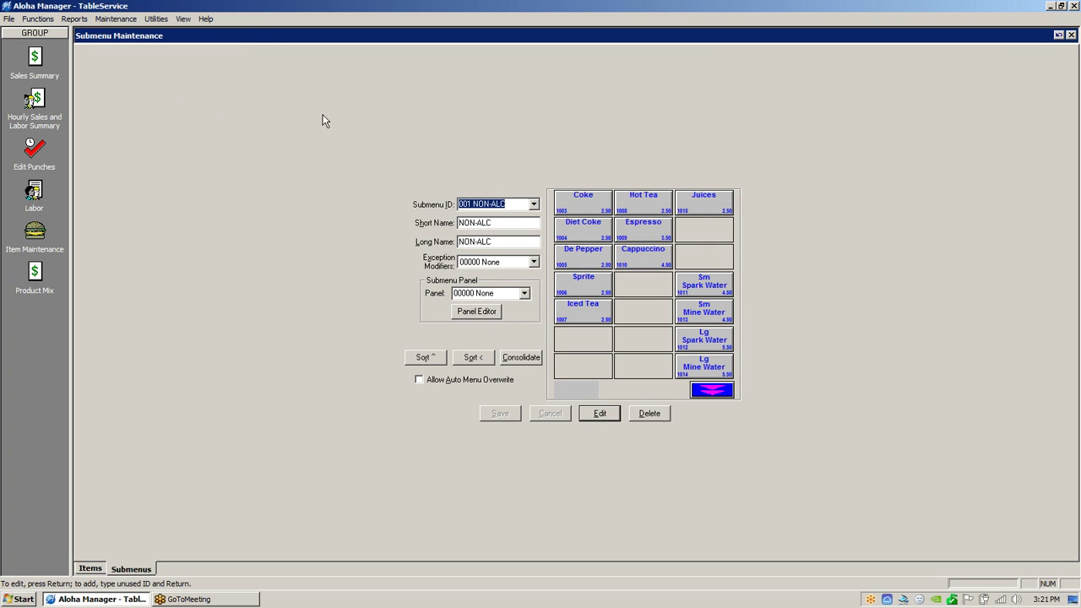
Step: Look through the lunch and dinner SOUP & SALAD submenus and bring up submenu 005 SOUP & SALAD LUNCH
click(534, 205)
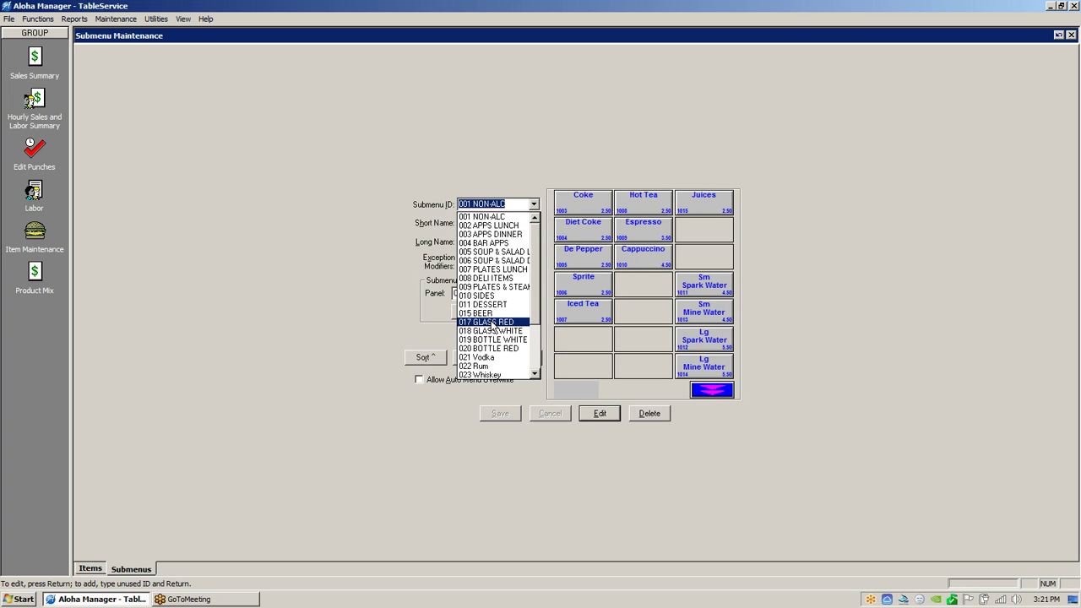
click(503, 253)
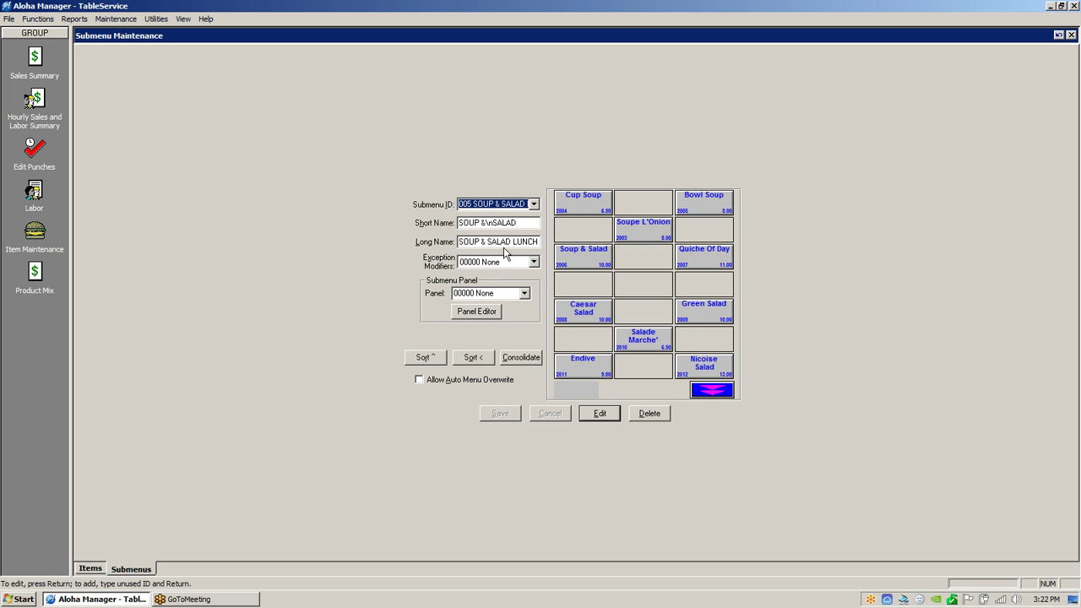
click(534, 205)
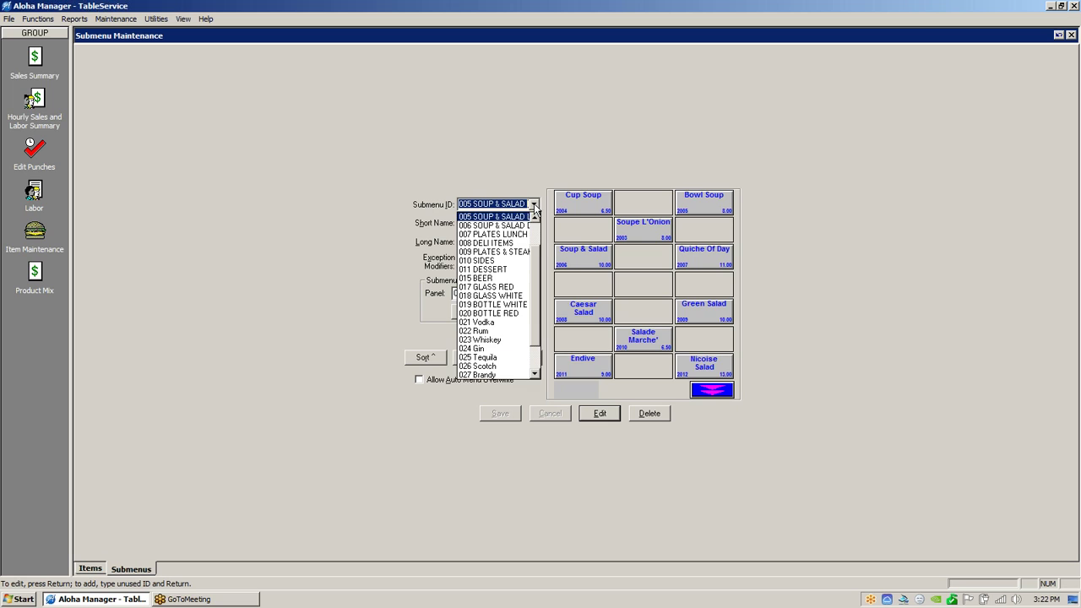
click(487, 226)
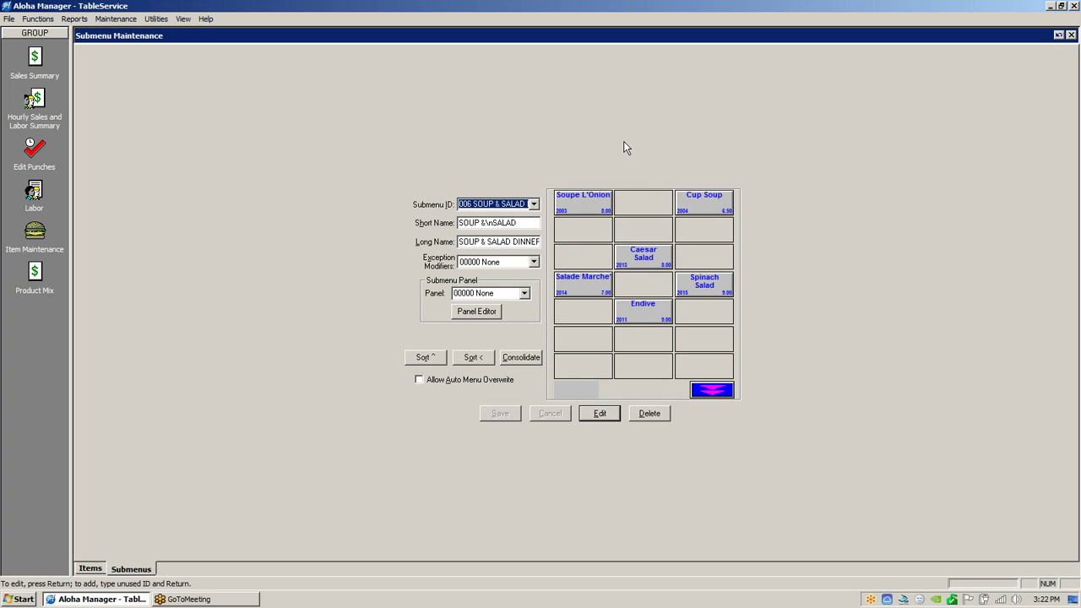
click(534, 203)
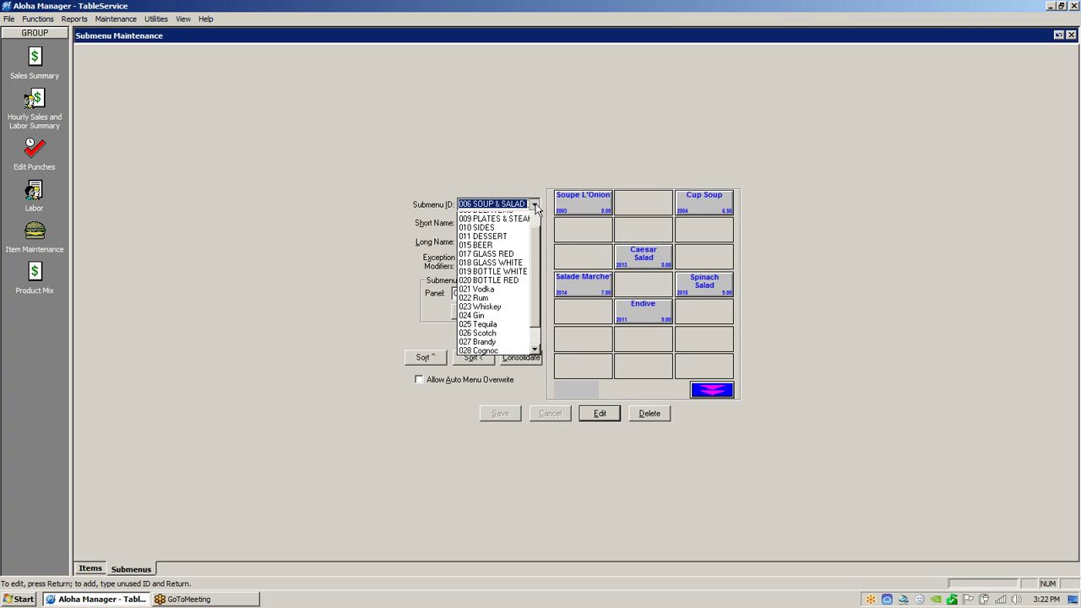
click(534, 217)
click(534, 217)
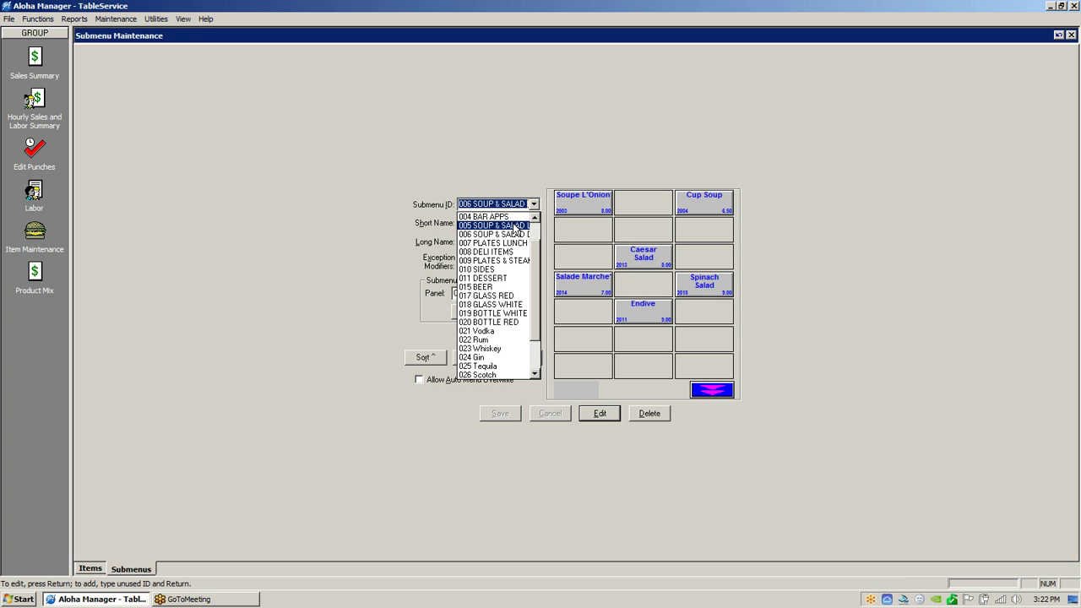
click(517, 226)
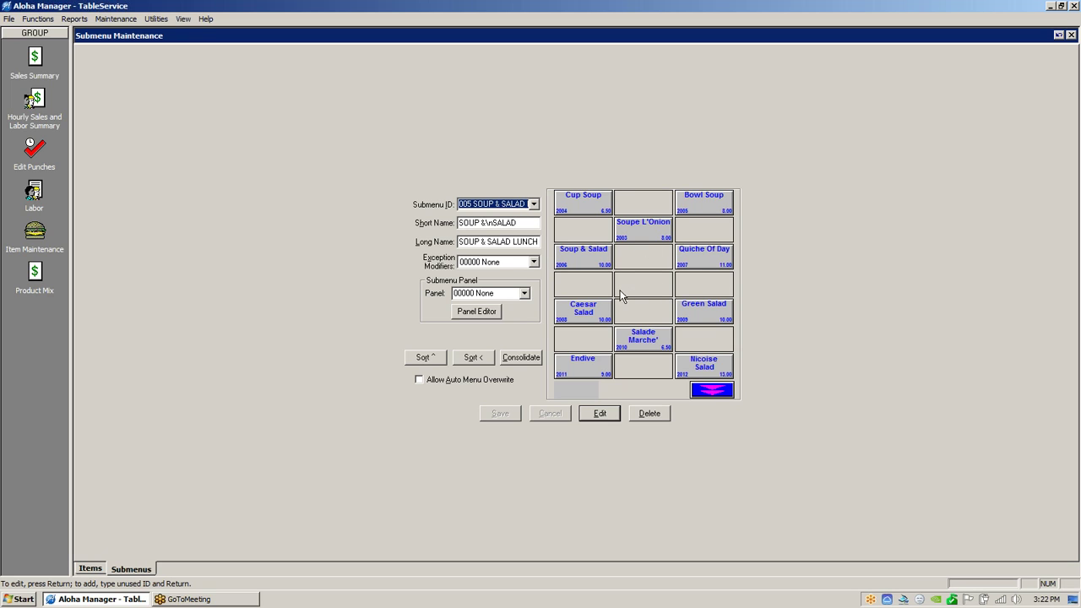
Step: Add item 2016 to the empty middle-column slot in the fourth row, using its item price, and save the submenu
double_click(644, 285)
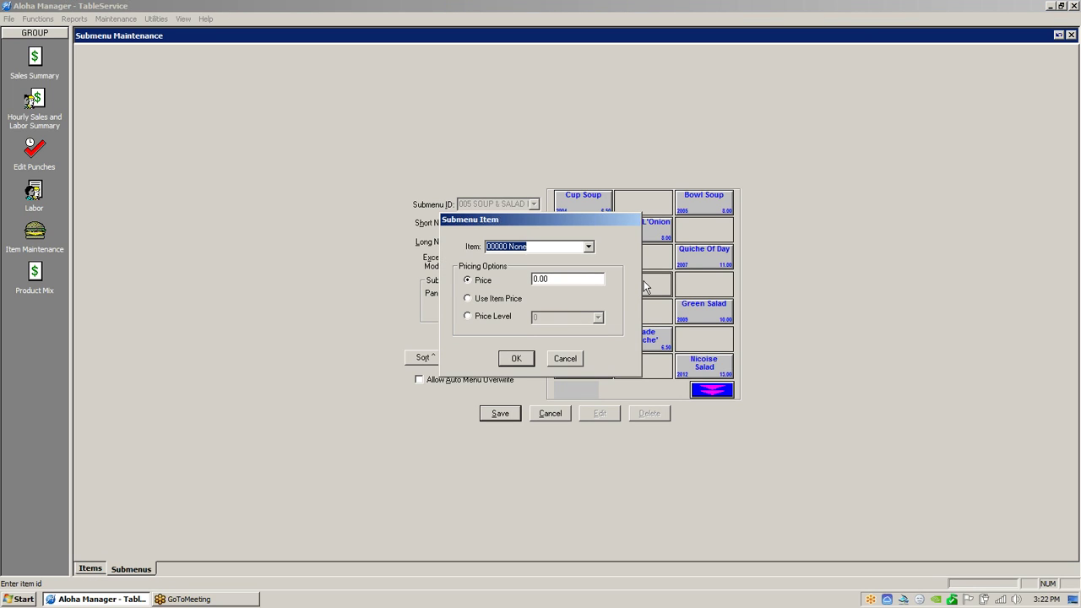
text(2016)
click(501, 299)
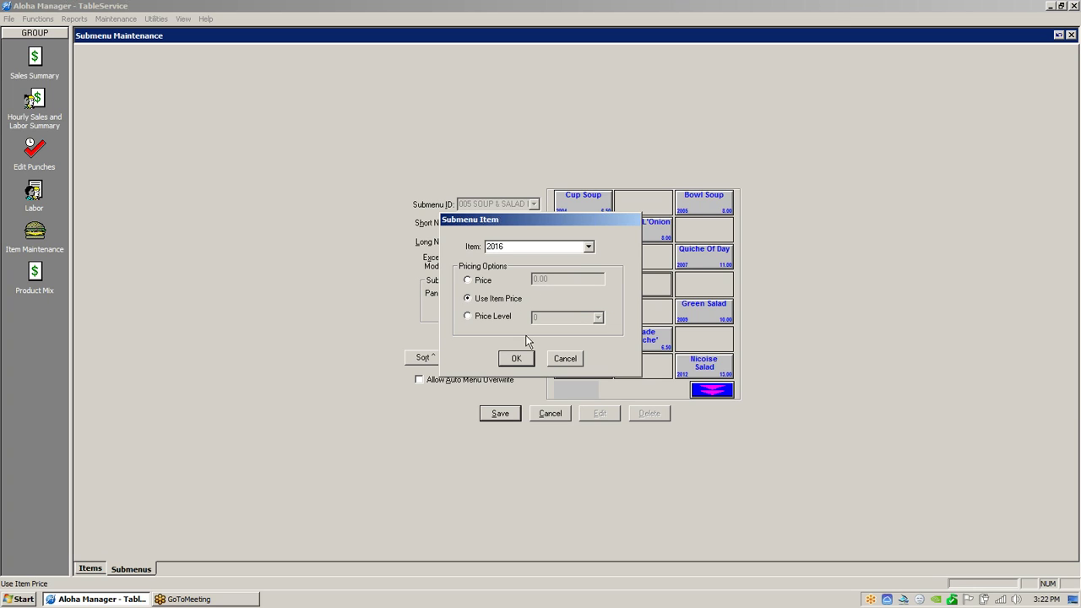
click(517, 359)
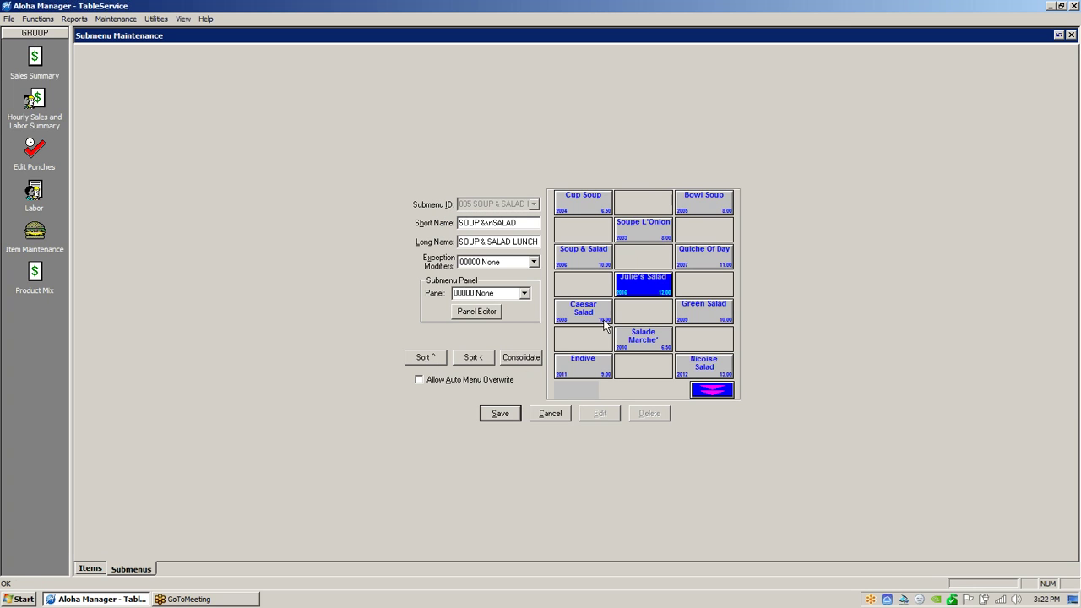
double_click(644, 278)
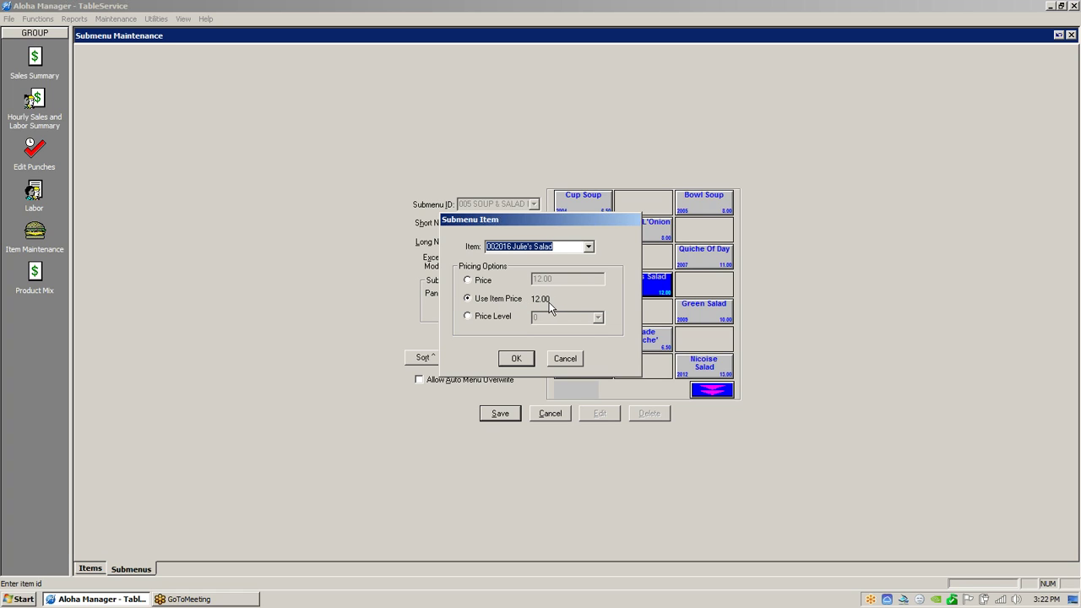
click(514, 360)
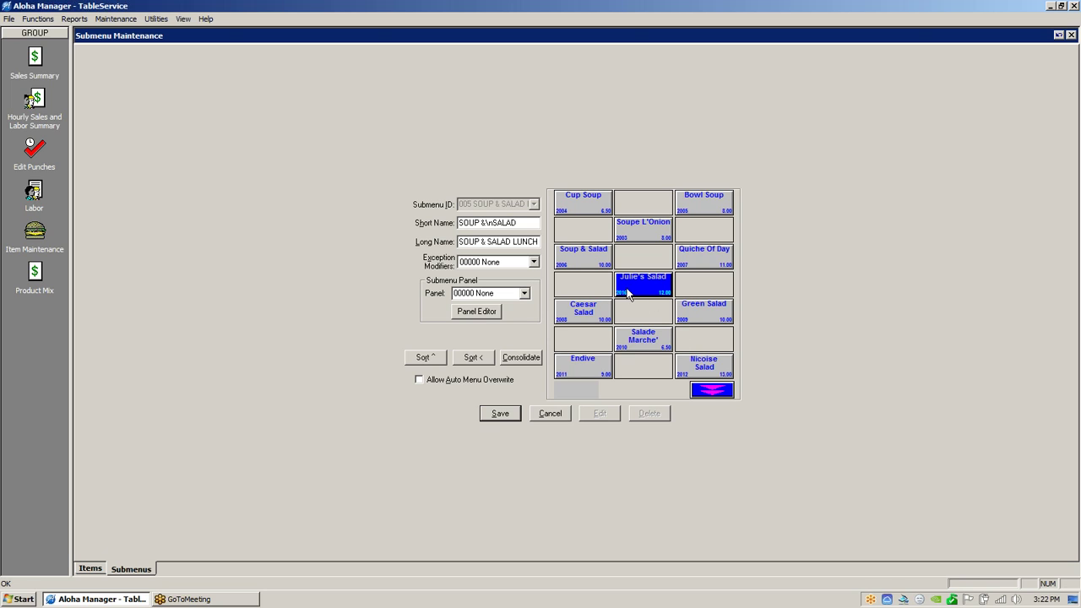
click(504, 414)
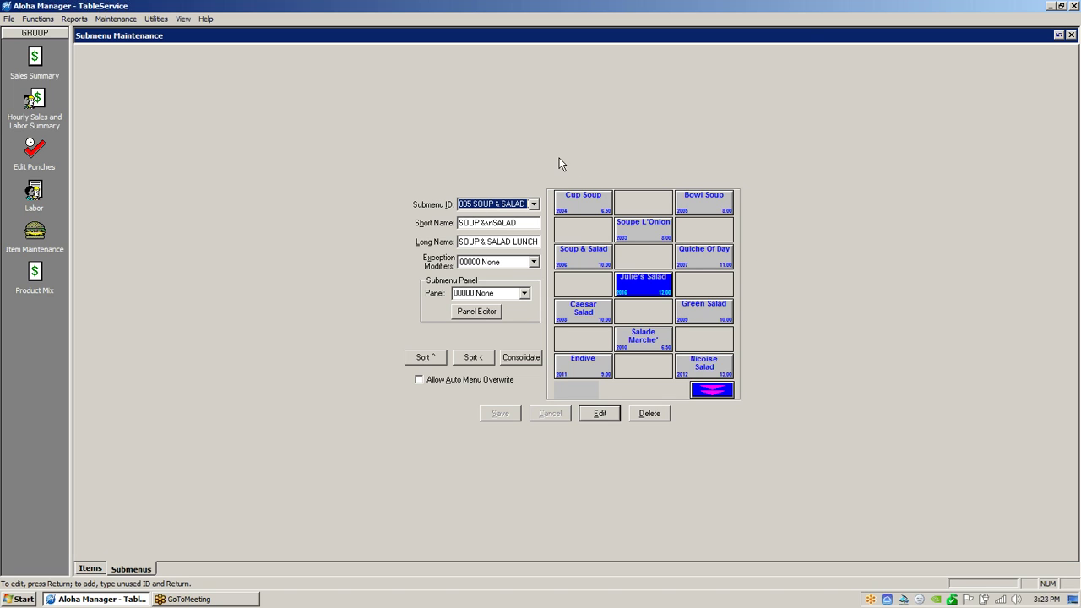
Step: Open menu maintenance and compare the LUNCH SERVER menu with the SOUP & SALAD LUNCH submenu
click(119, 19)
mouse_move(120, 44)
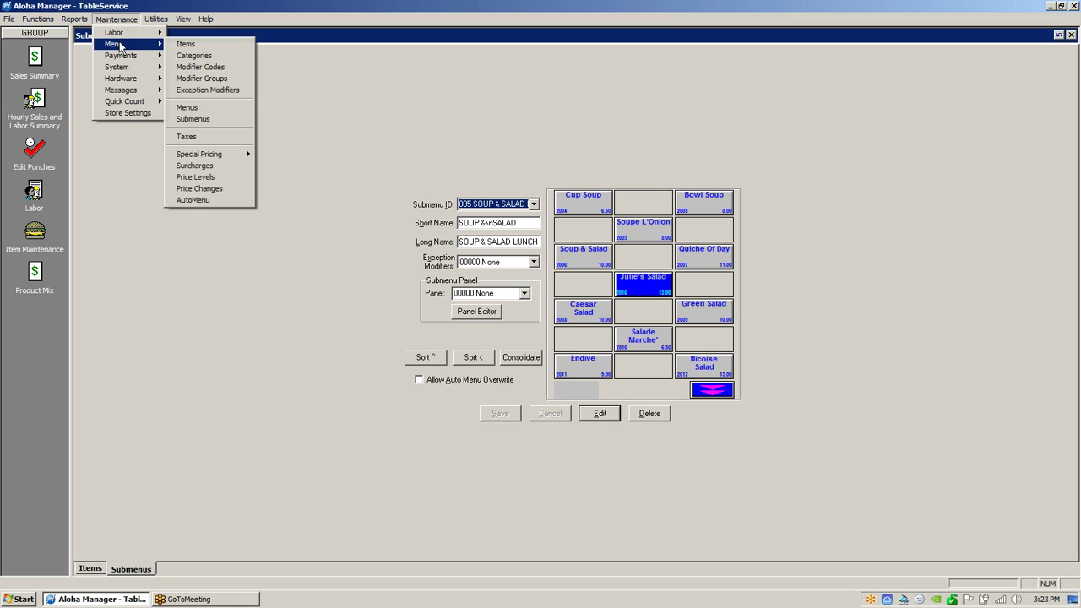
click(212, 107)
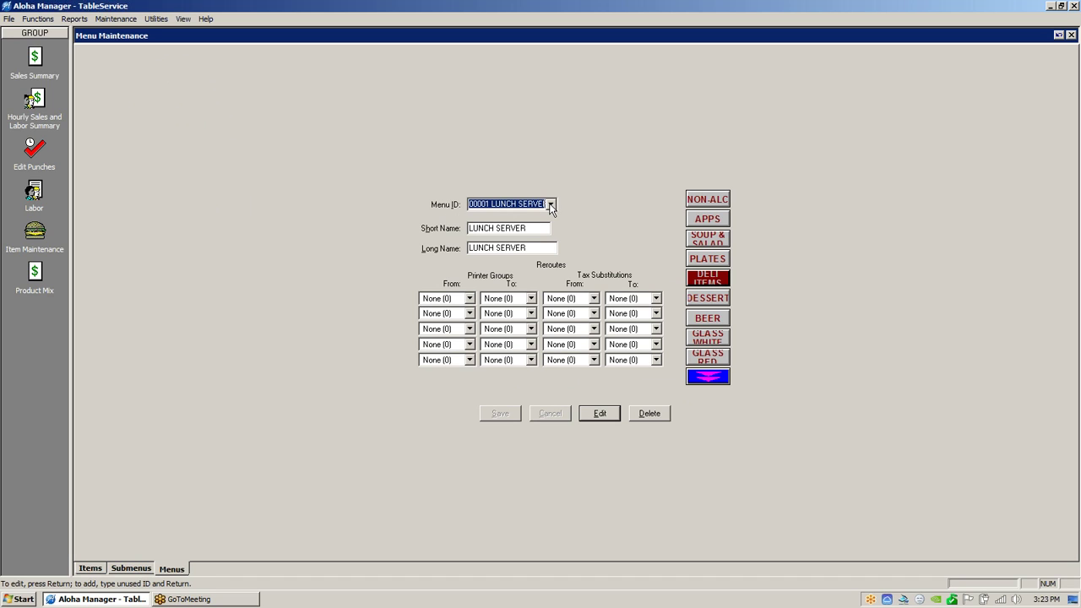
click(134, 568)
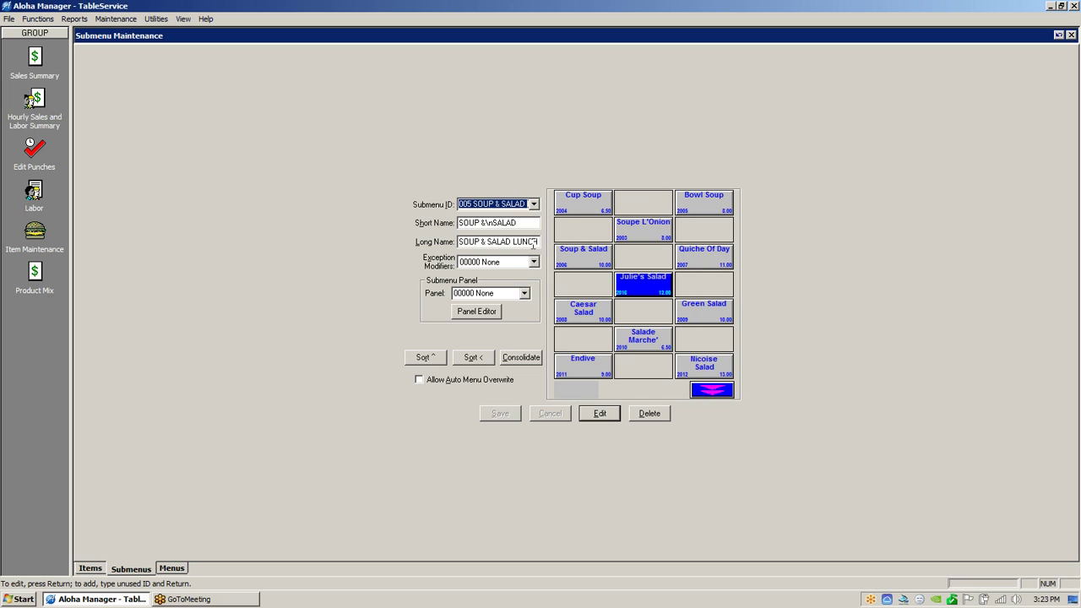
click(179, 568)
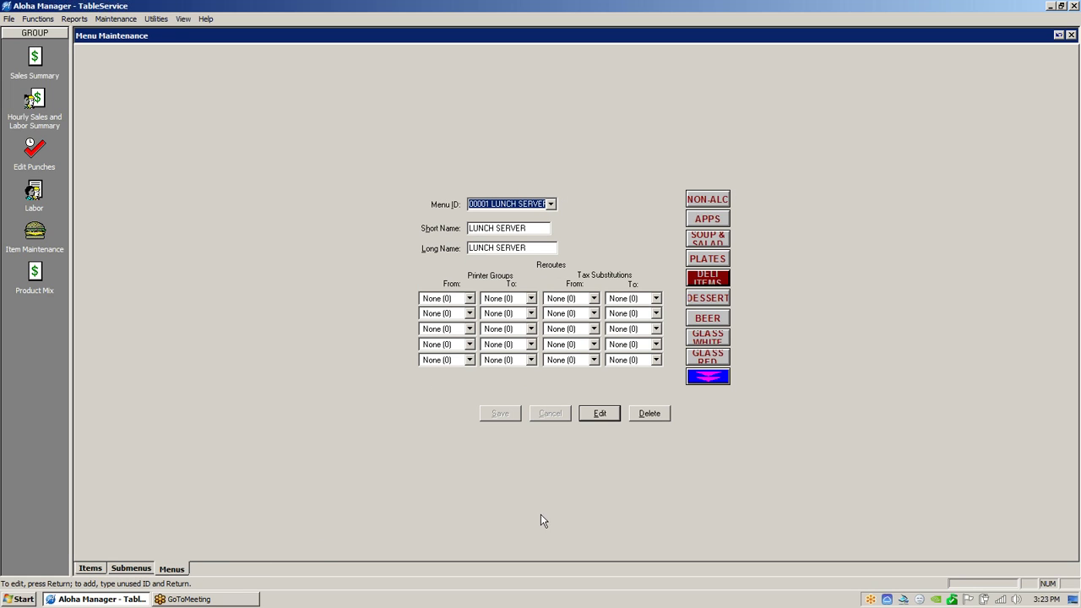
Step: Clear the SOUP & SALAD slot in the LUNCH SERVER menu, reassign submenu 00005 SOUP & SALAD LUNCH to it and save the menu
right_click(711, 243)
click(689, 259)
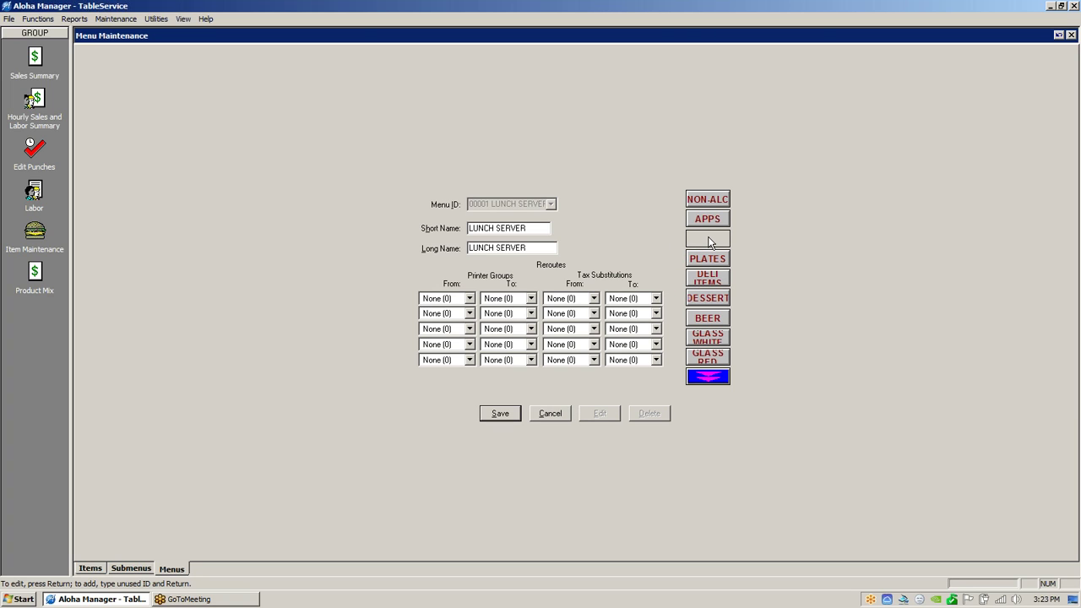
click(710, 242)
click(604, 265)
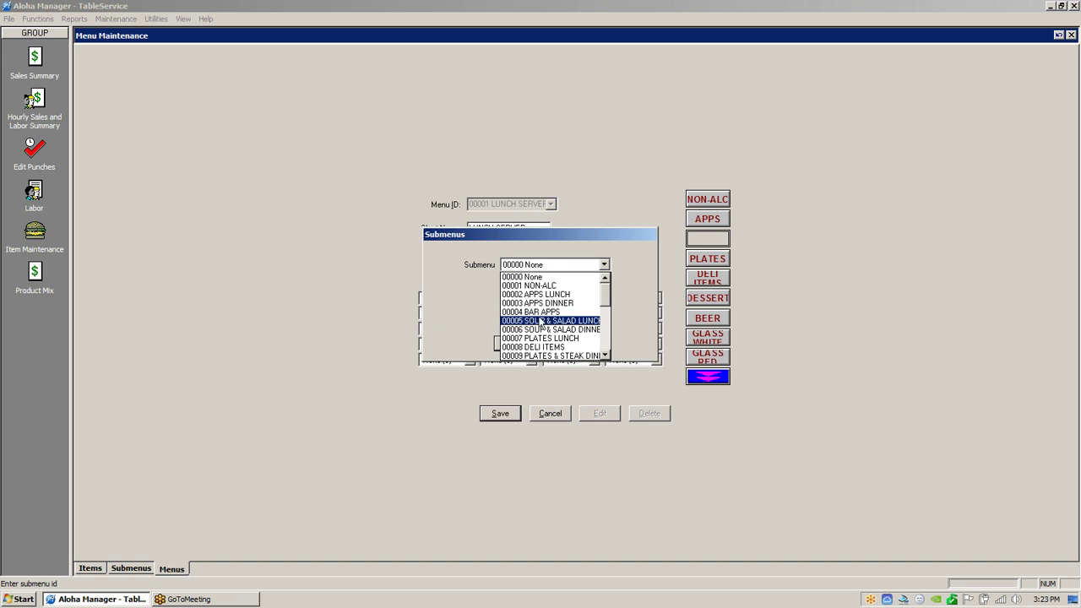
click(558, 323)
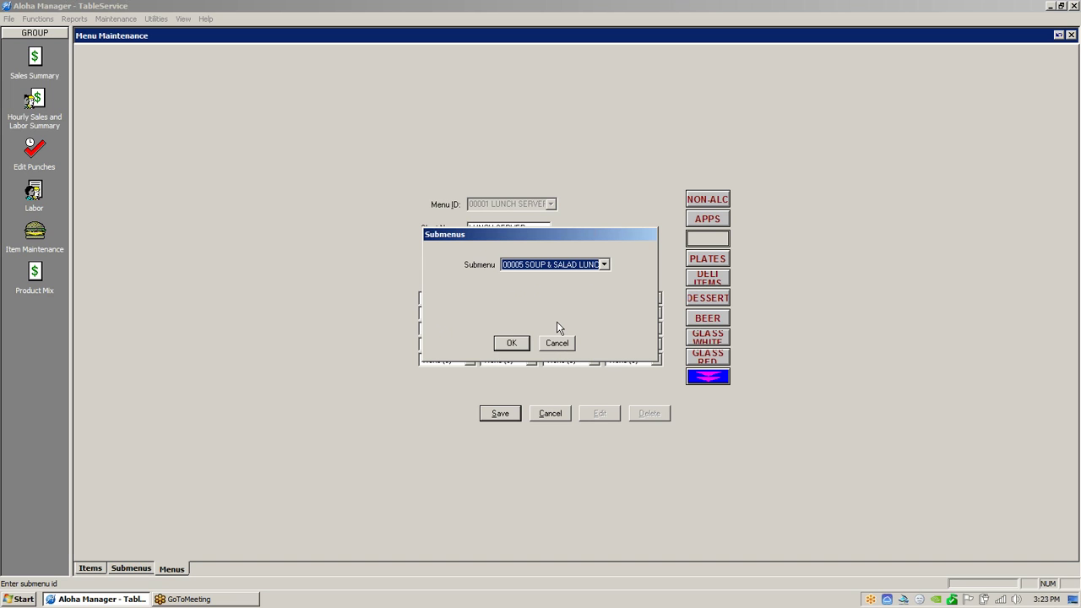
click(512, 343)
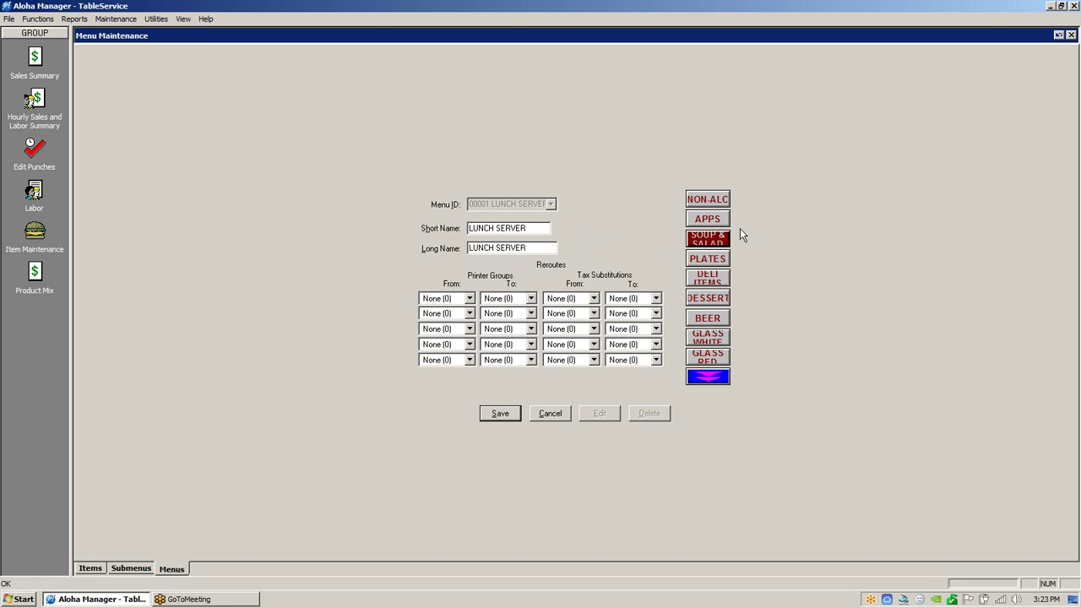
click(510, 418)
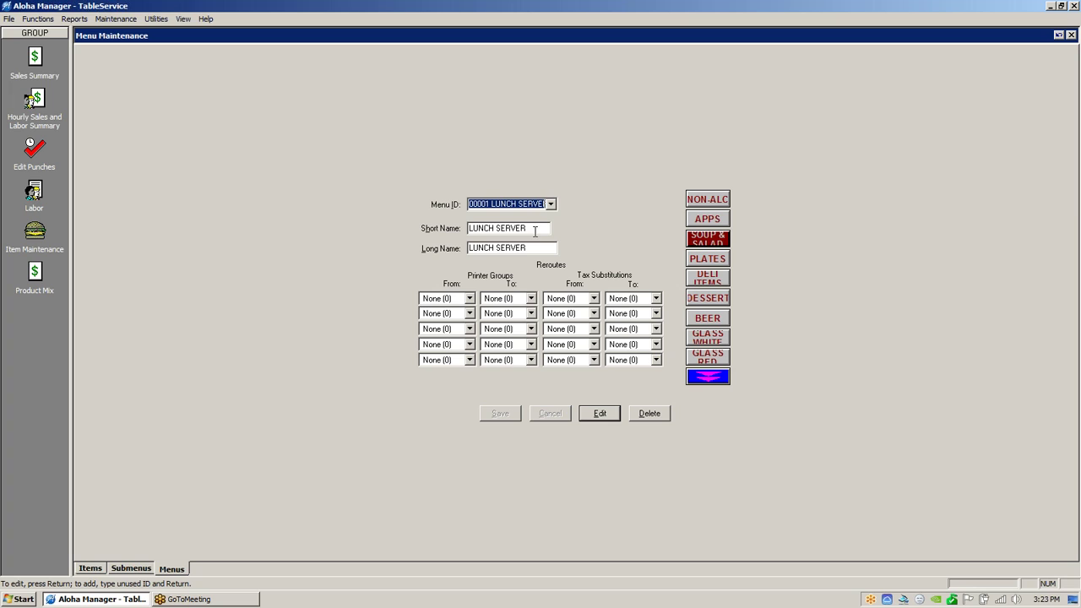
Step: View the 00003 DINNER SERVER menu and open system event maintenance to see the scheduled menu changes
click(551, 204)
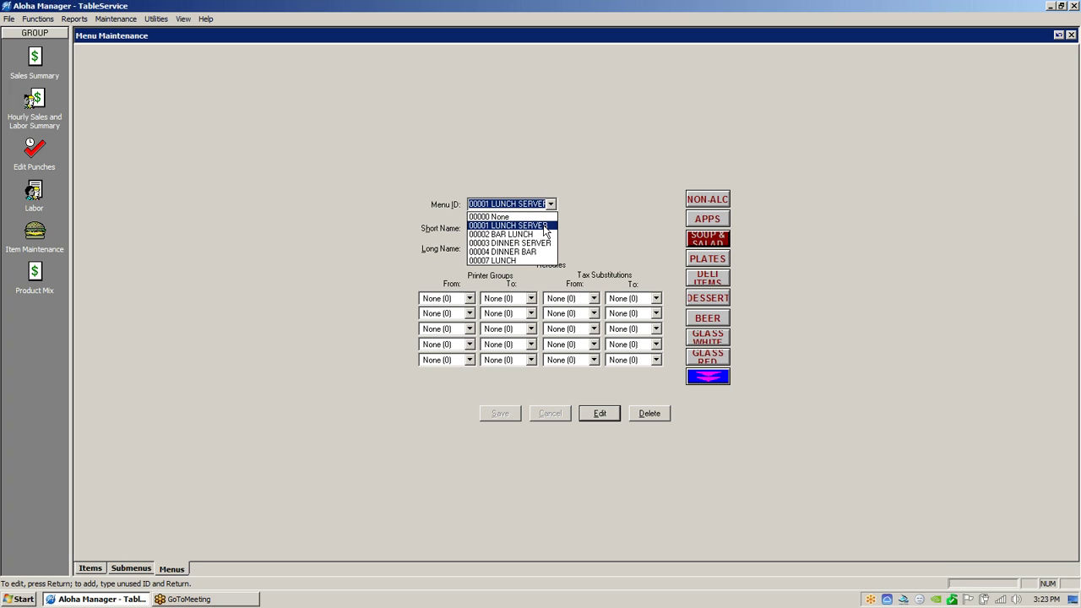
click(548, 244)
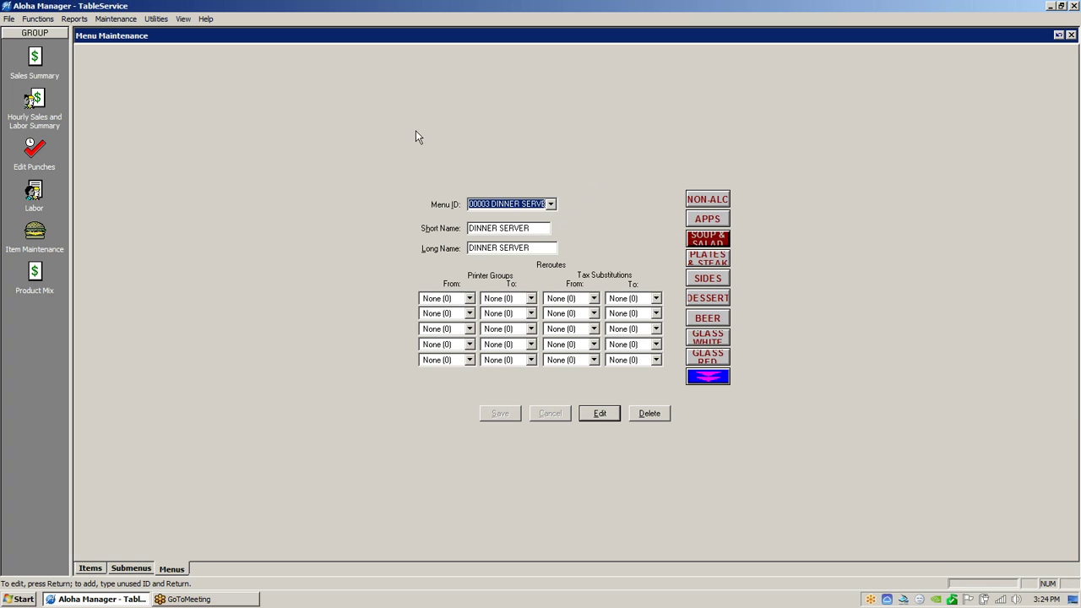
click(117, 19)
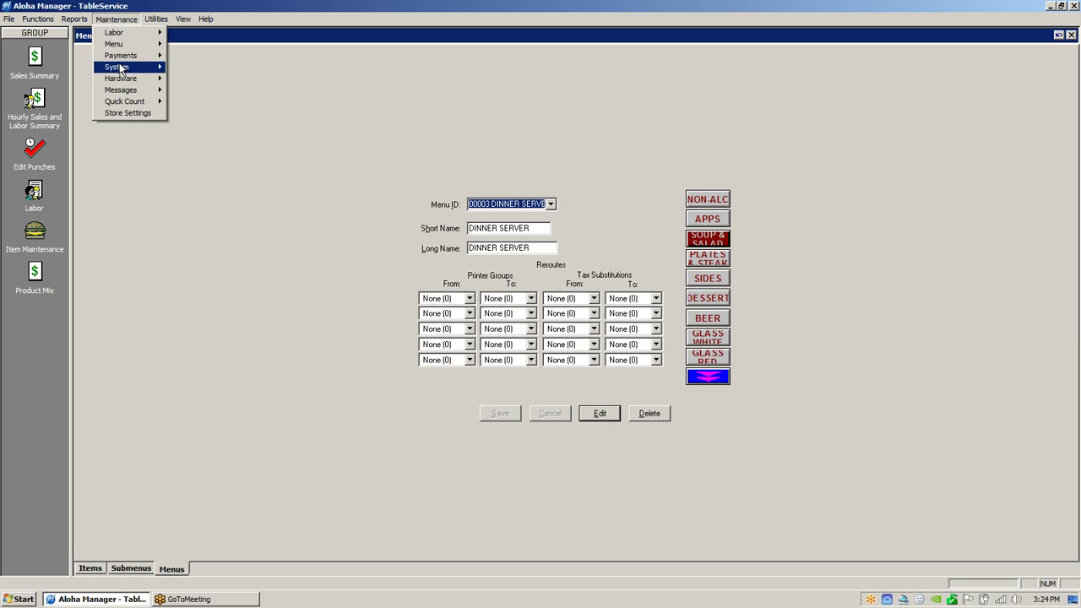
mouse_move(122, 67)
click(185, 69)
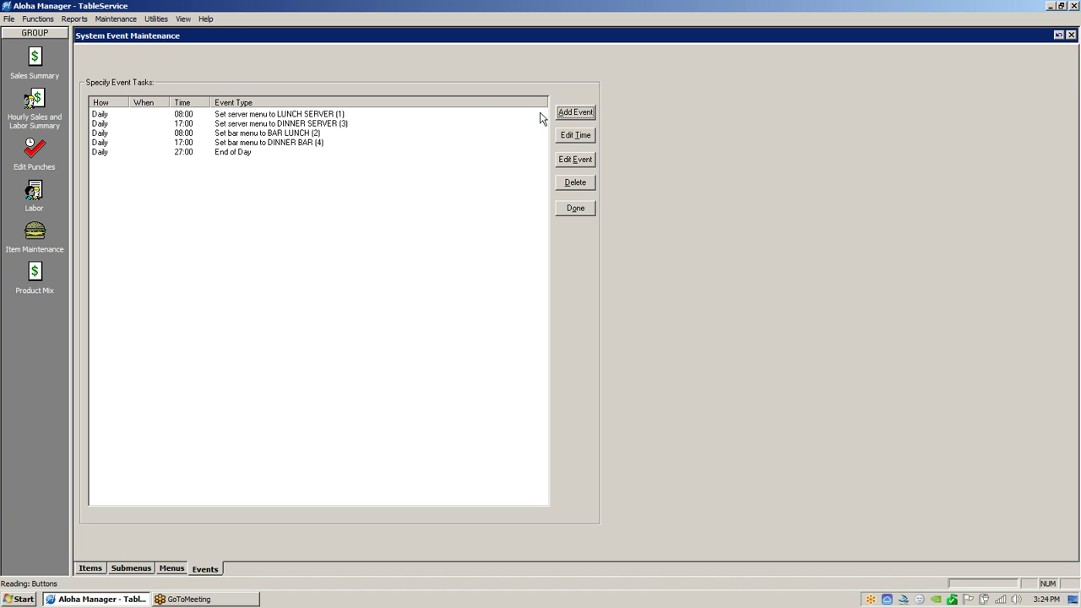
Step: Add a daily 10:00 event that sets the server menu to 00001 LUNCH SERVER, and delete that event again
click(579, 115)
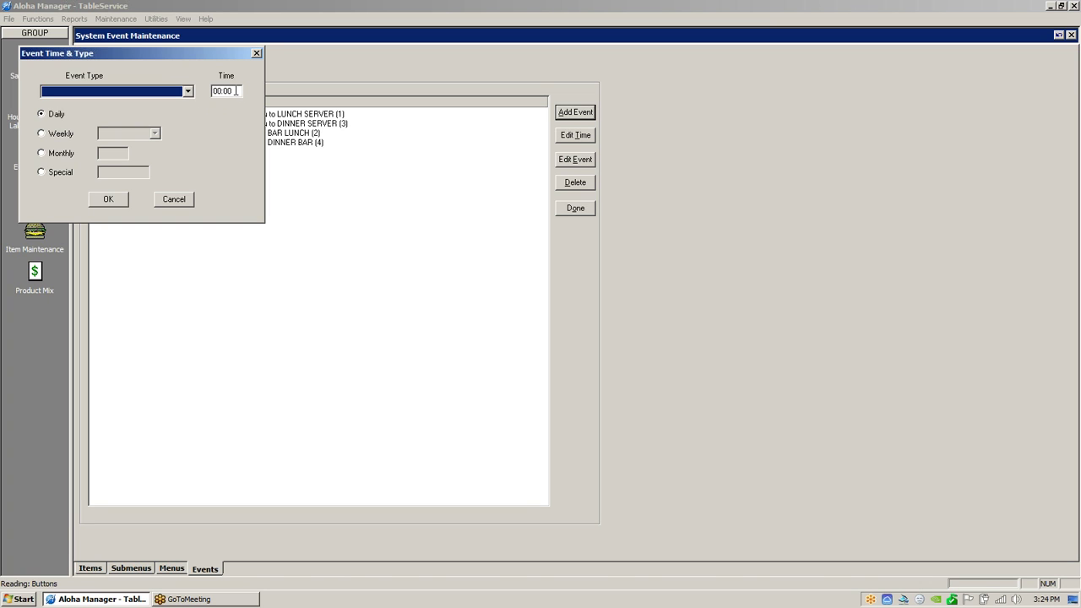
click(236, 91)
text(10)
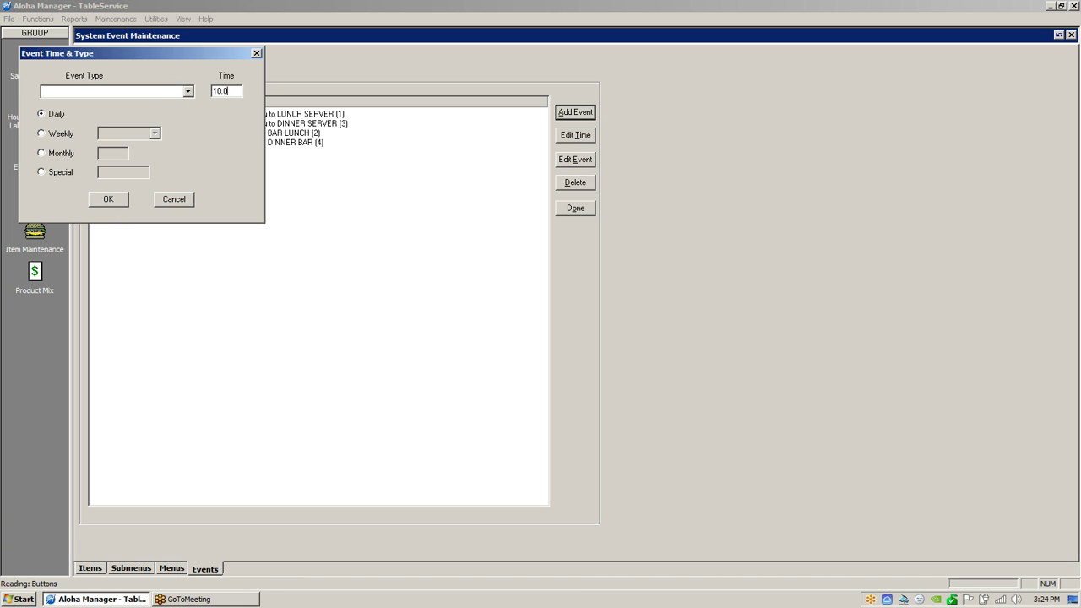
click(187, 91)
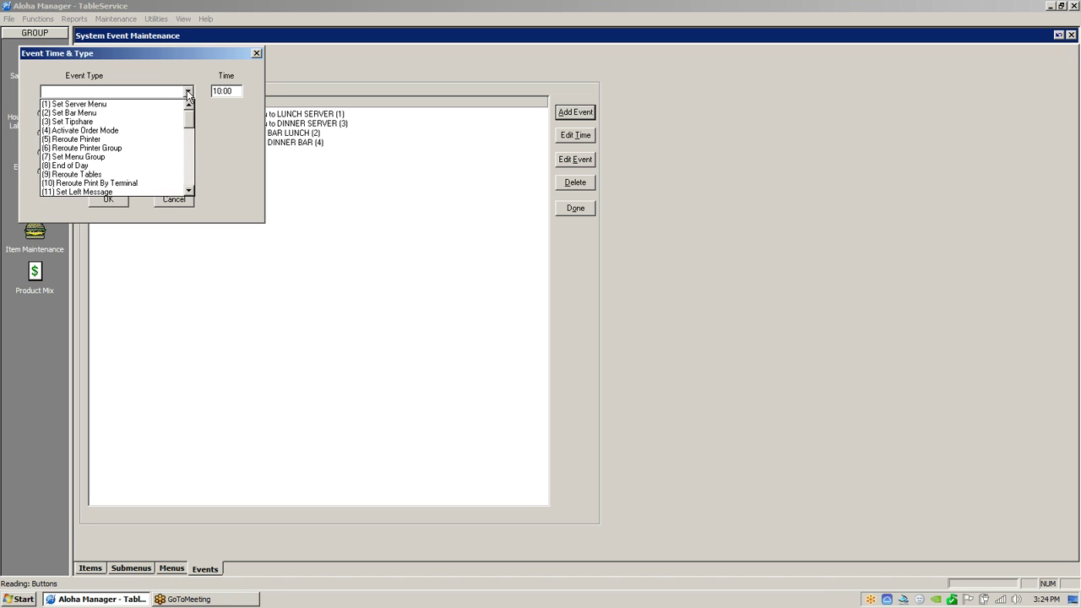
click(100, 105)
click(108, 199)
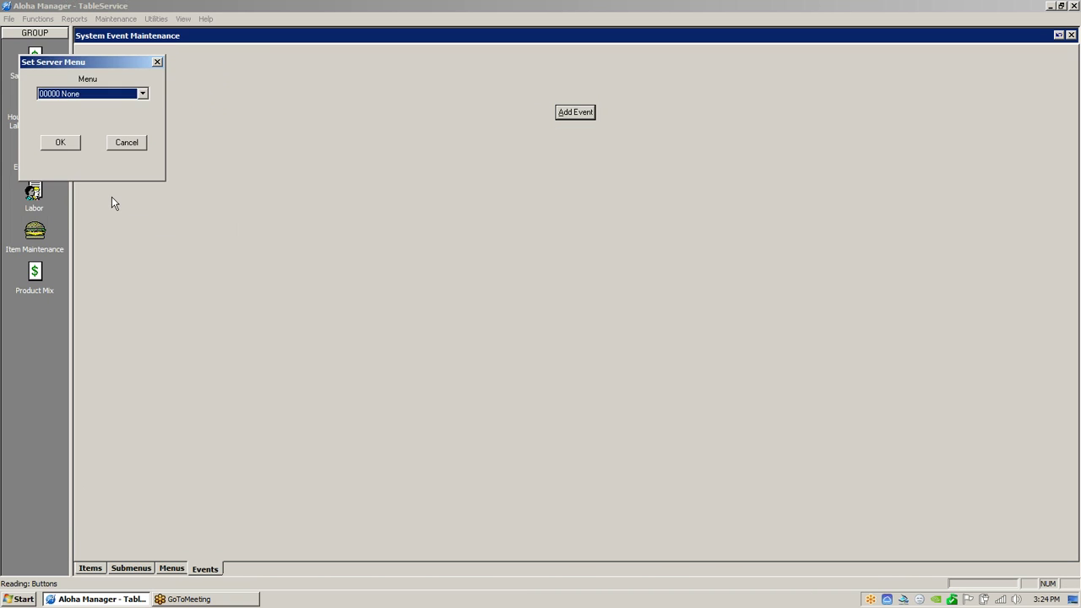
click(143, 93)
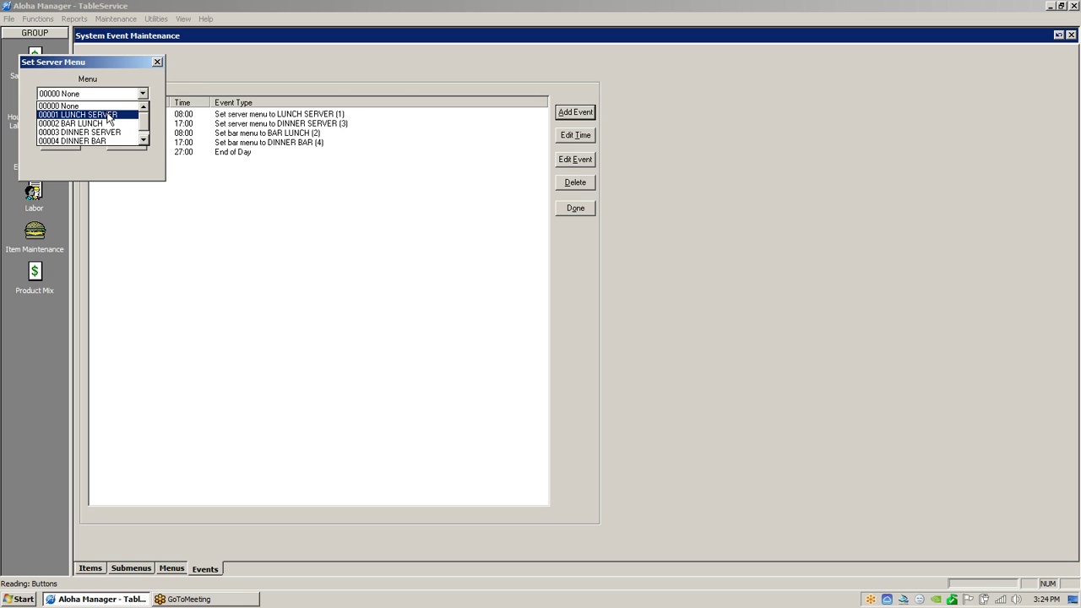
click(108, 115)
click(61, 142)
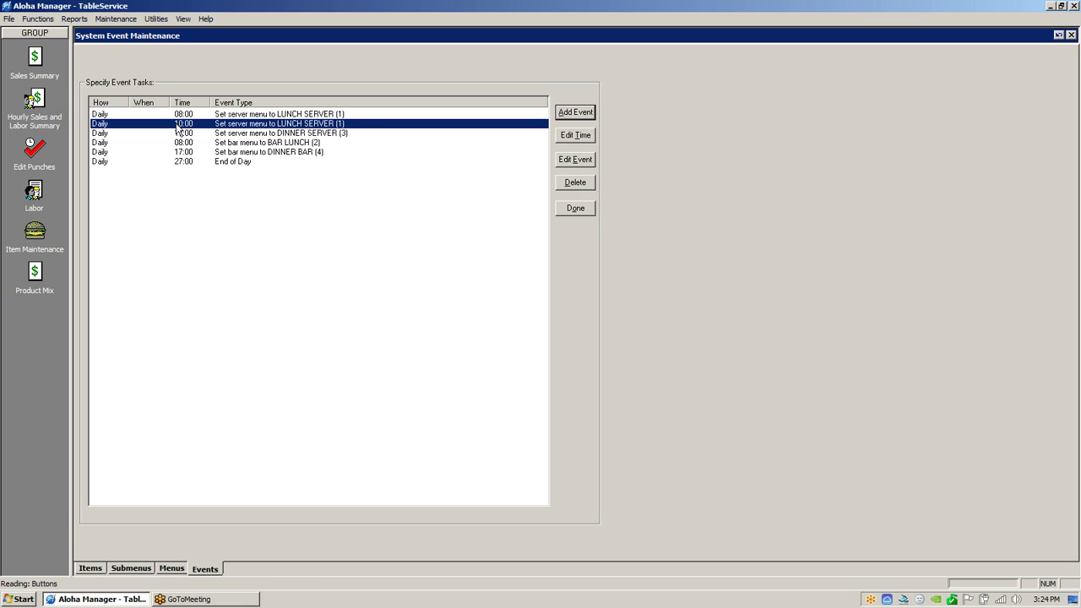
click(575, 183)
click(566, 342)
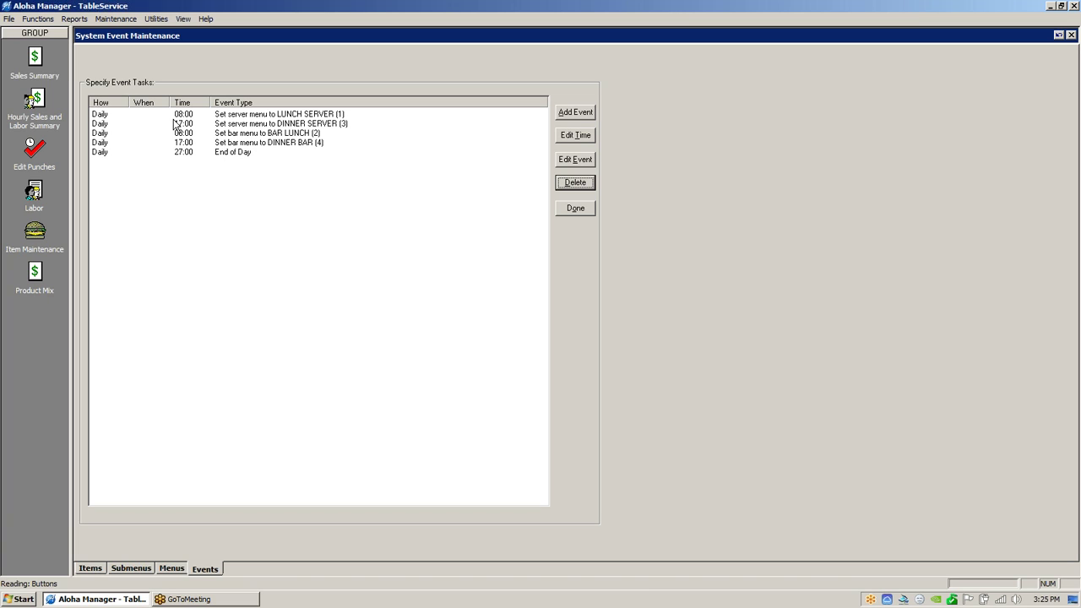
Step: Open job code maintenance from the labor settings
click(116, 18)
mouse_move(121, 37)
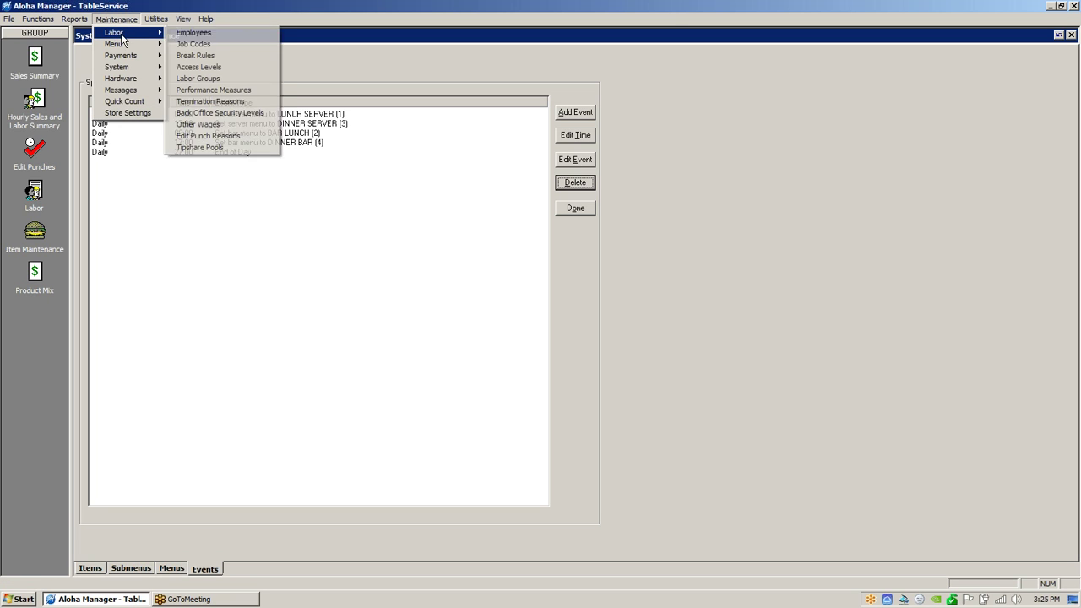
click(203, 44)
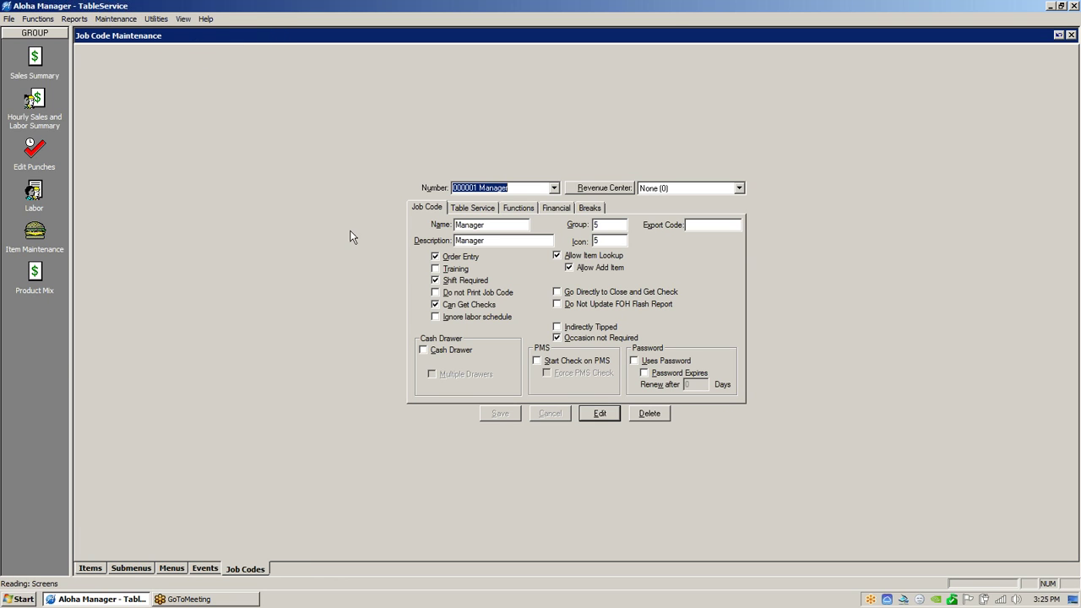
Step: View the 000005 SERVER job code, and close system event maintenance and job code maintenance
click(554, 187)
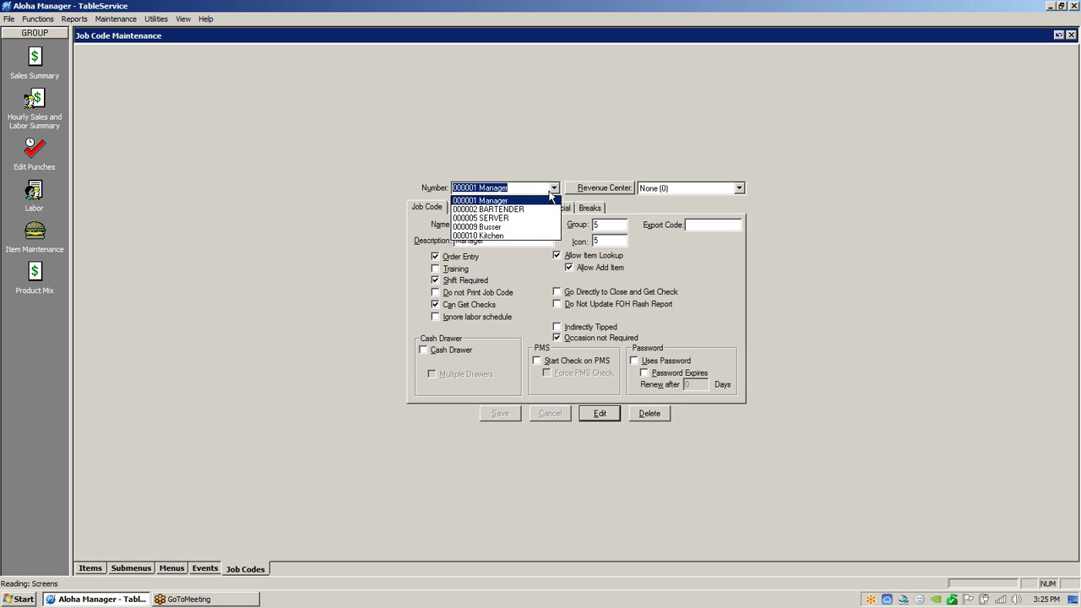
click(519, 218)
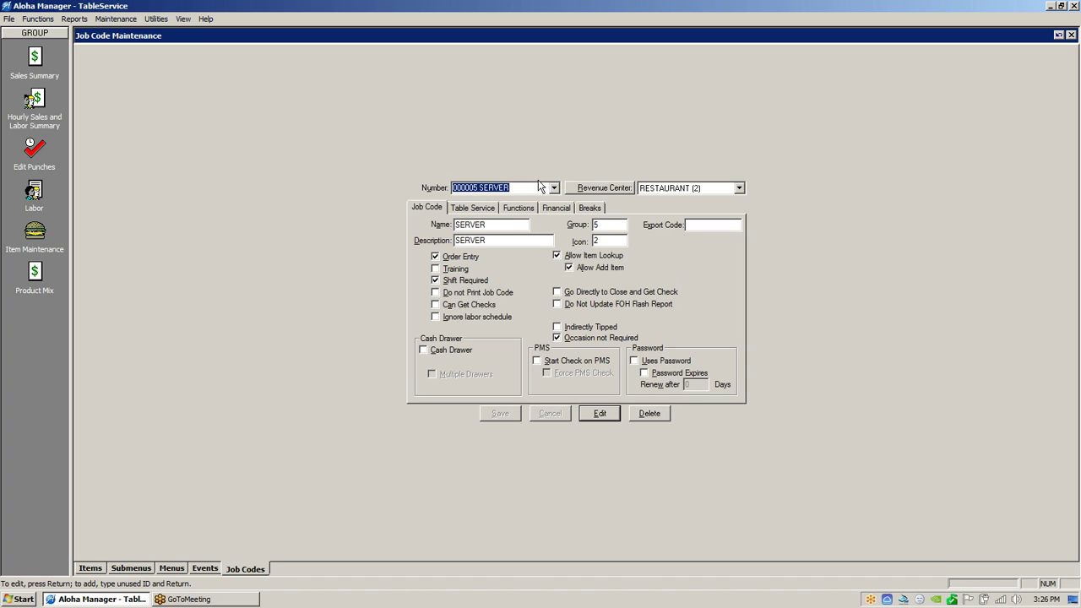
click(204, 568)
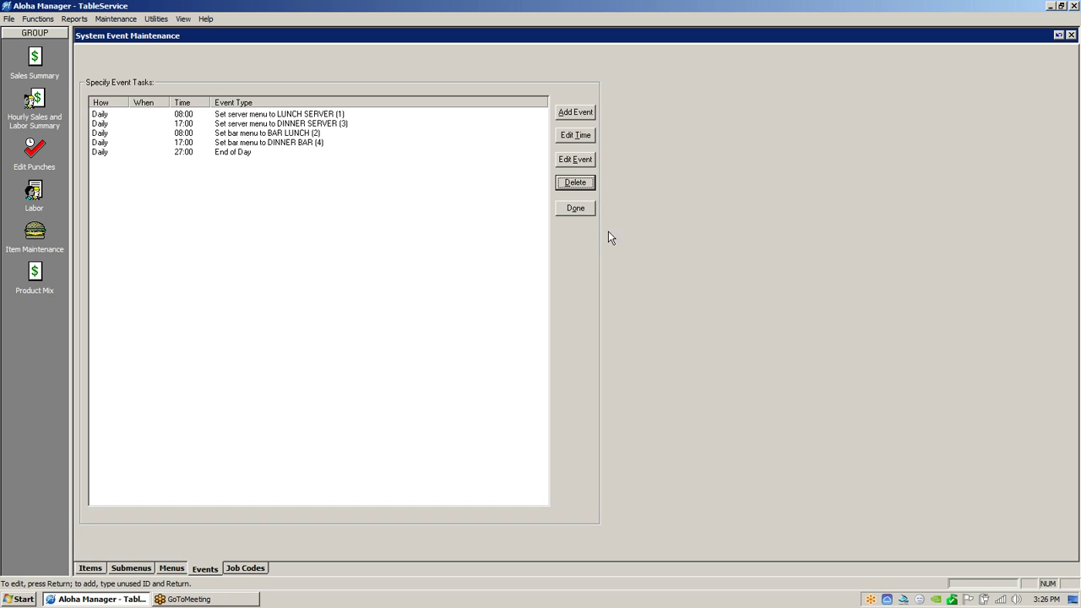
click(577, 209)
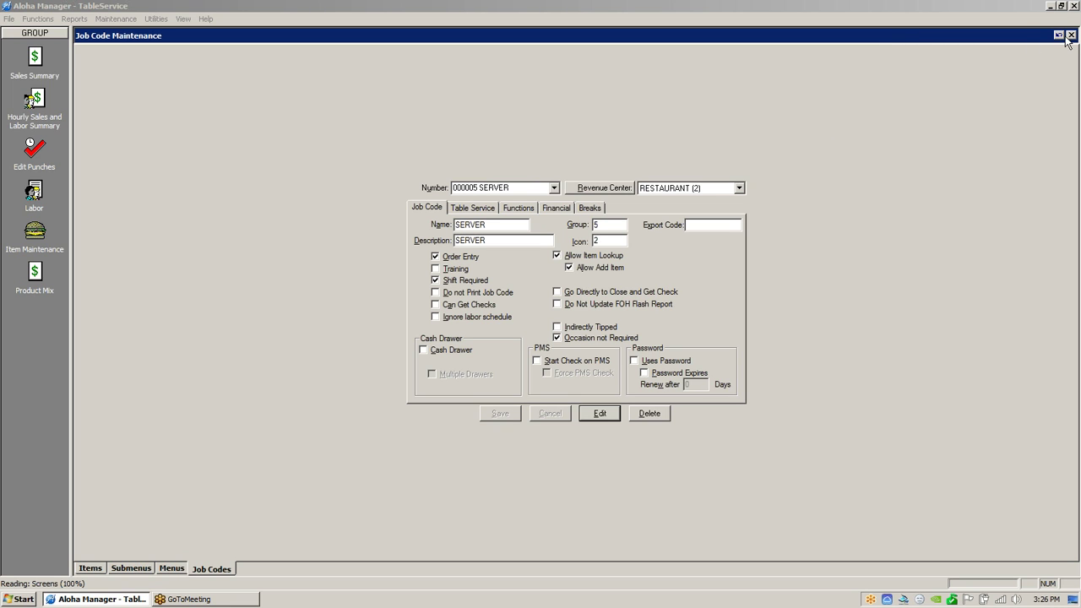
double_click(1010, 7)
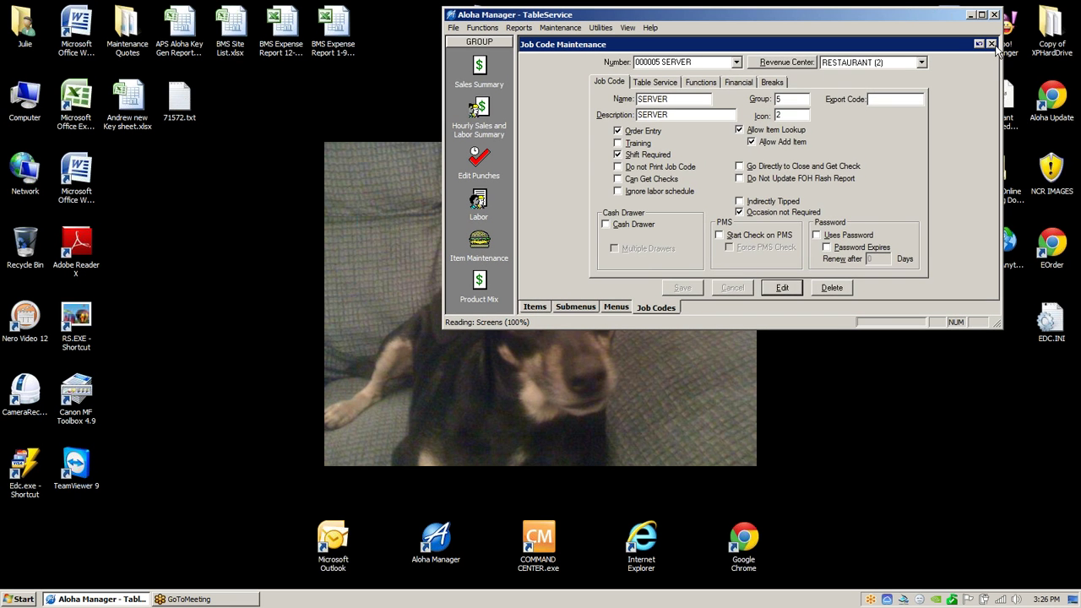
click(991, 42)
click(982, 14)
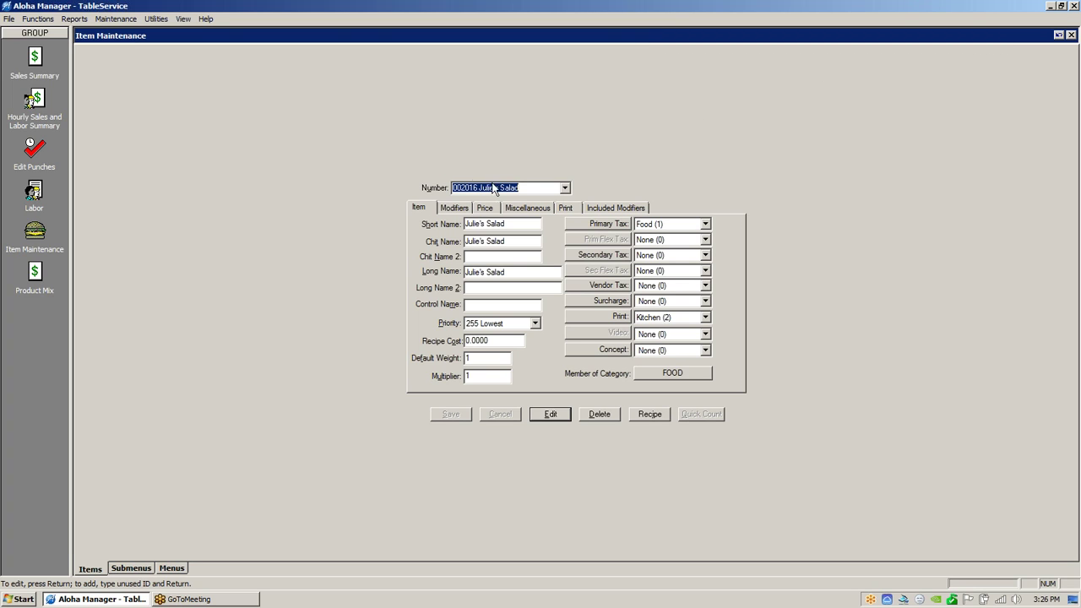
Step: View the food modifier items 010003 Rare and 010018 Add Ckn in item maintenance
click(567, 189)
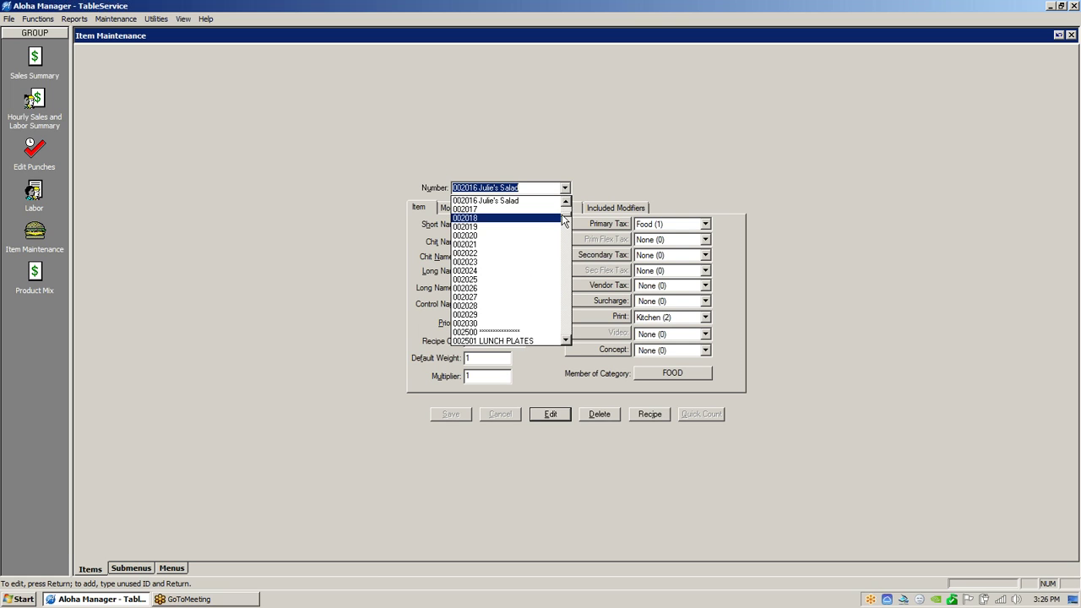
drag(570, 217, 498, 269)
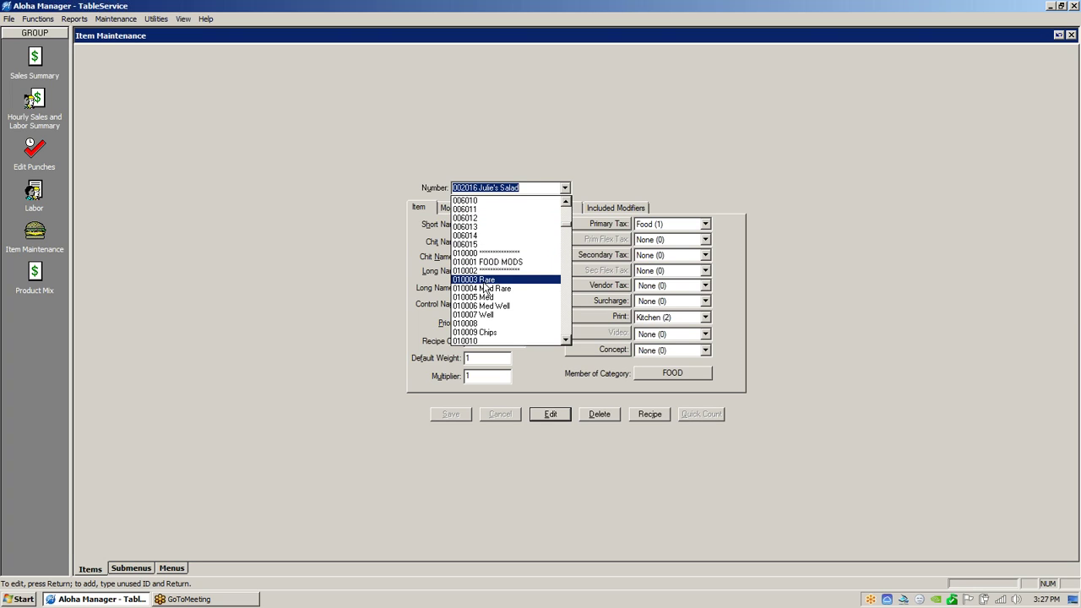
click(482, 282)
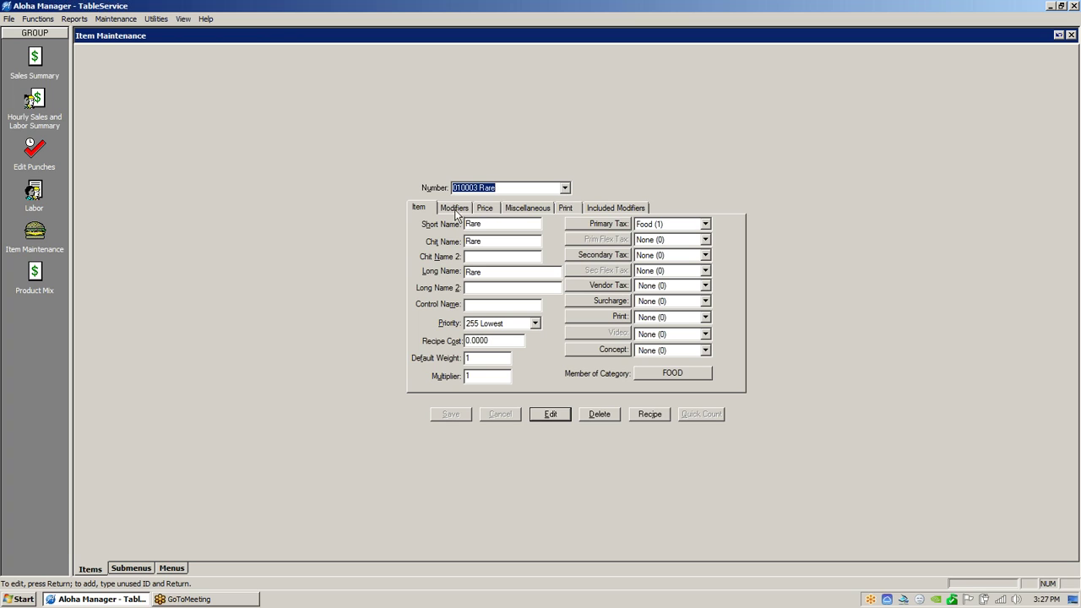
click(564, 188)
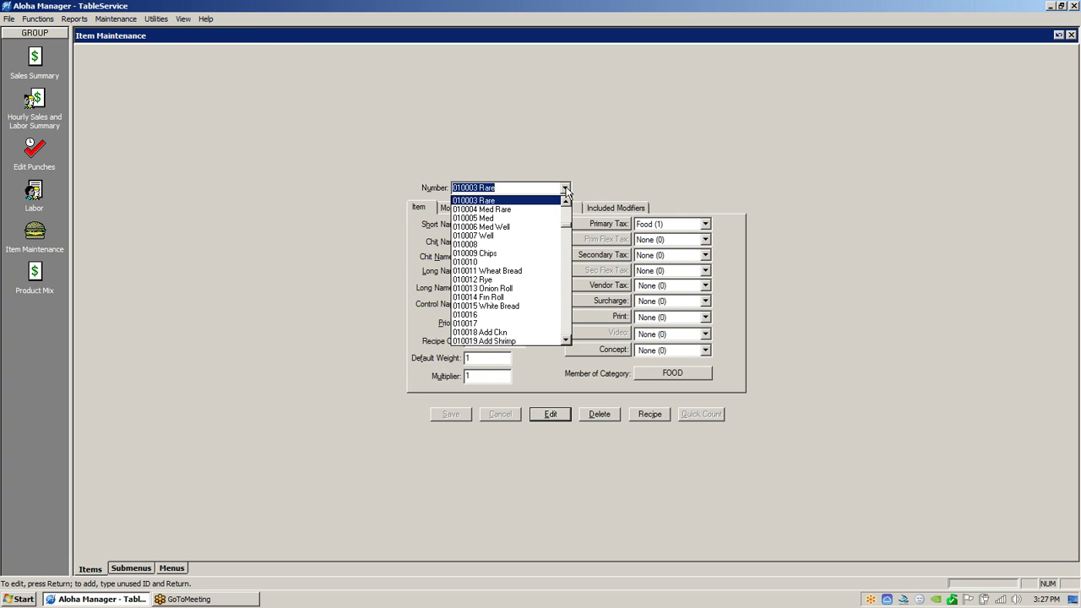
click(503, 333)
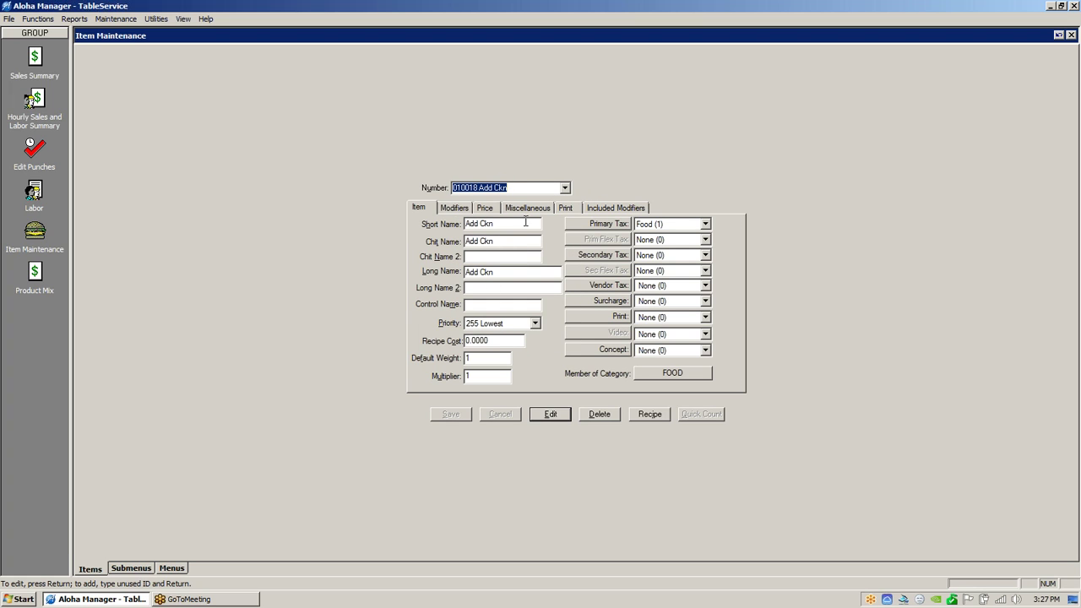
Step: View item 010019 Add Shrimp, including its modifier settings
click(564, 187)
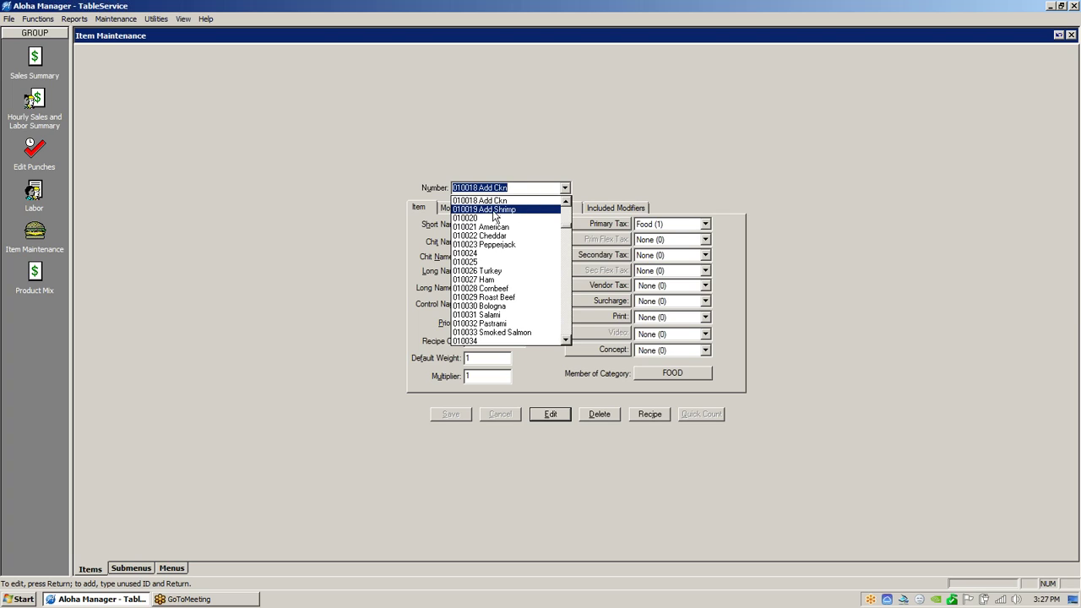
click(488, 214)
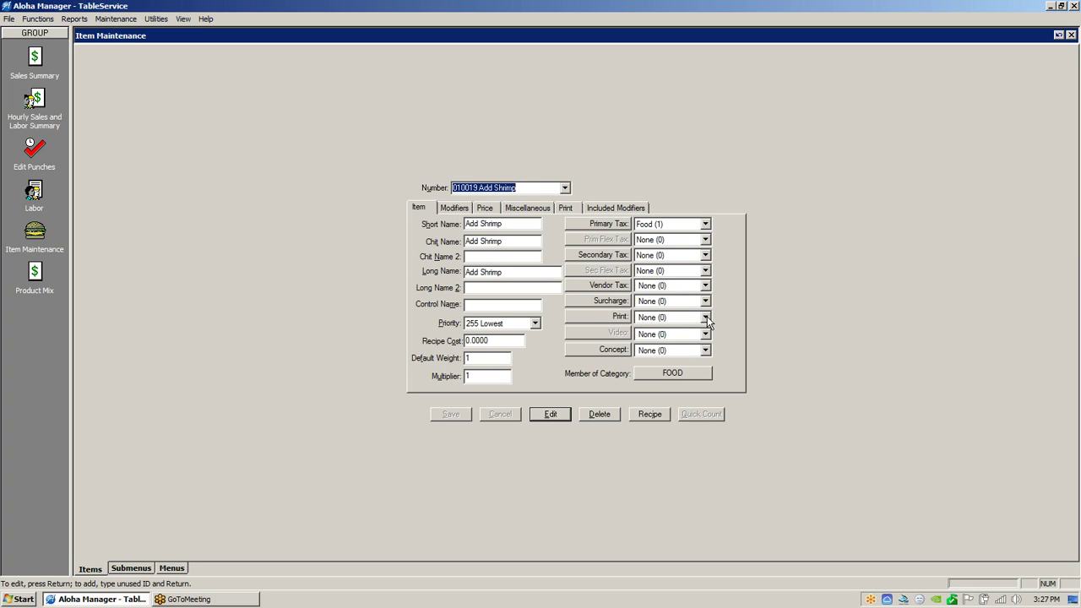
click(454, 207)
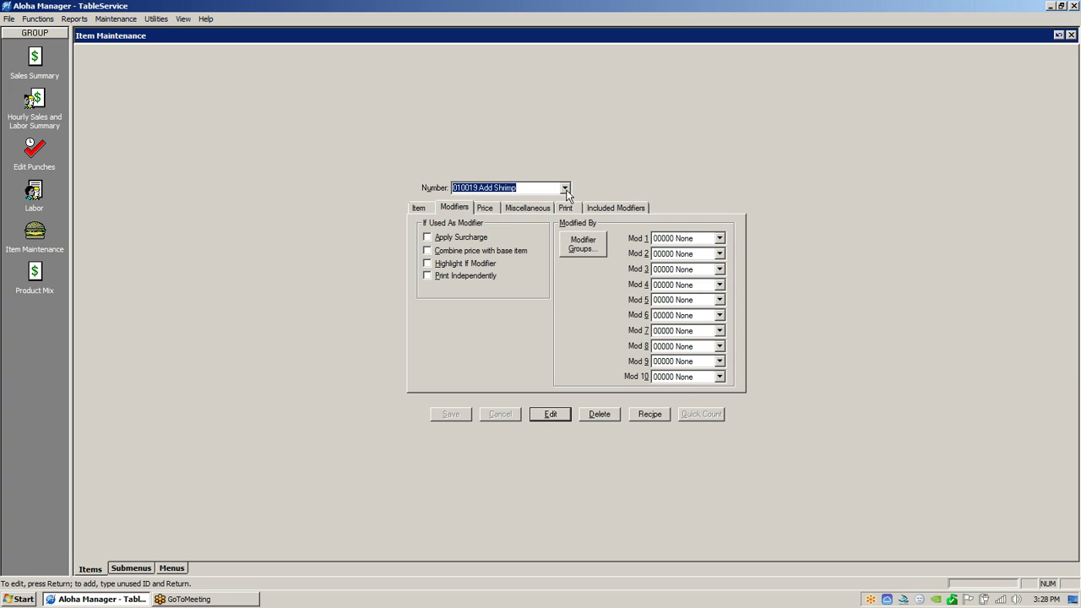
click(430, 209)
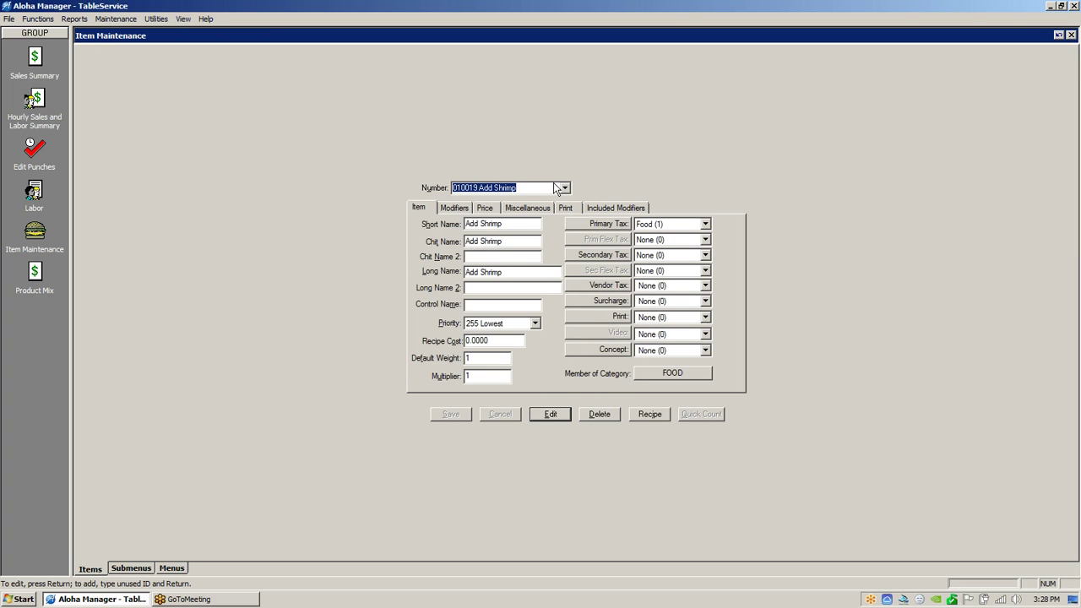
Step: Open modifier group maintenance and view the 10009 $ Cheese Choice group
click(124, 23)
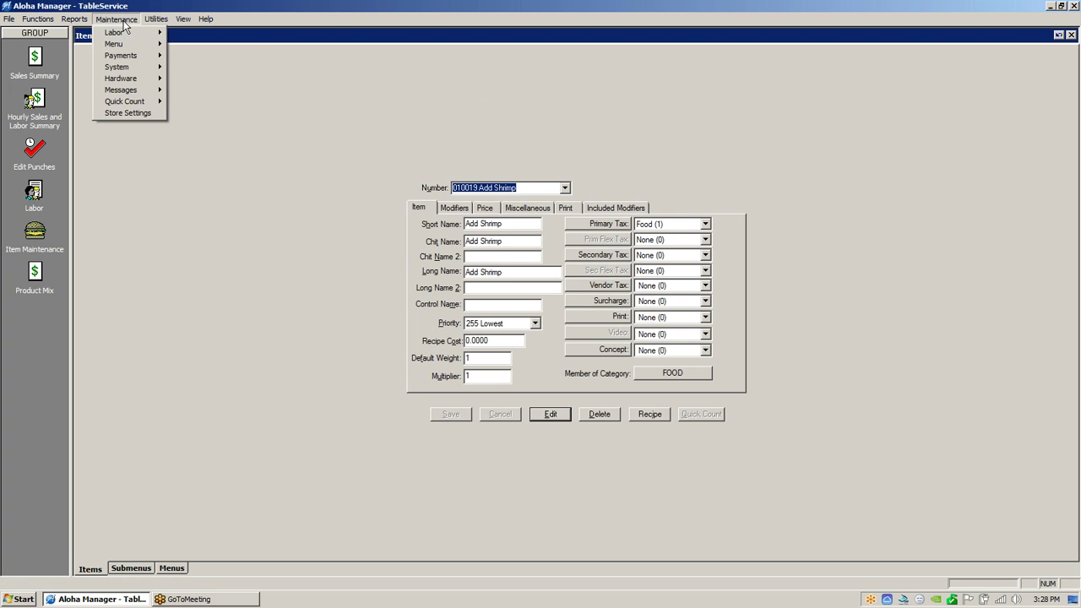
mouse_move(124, 49)
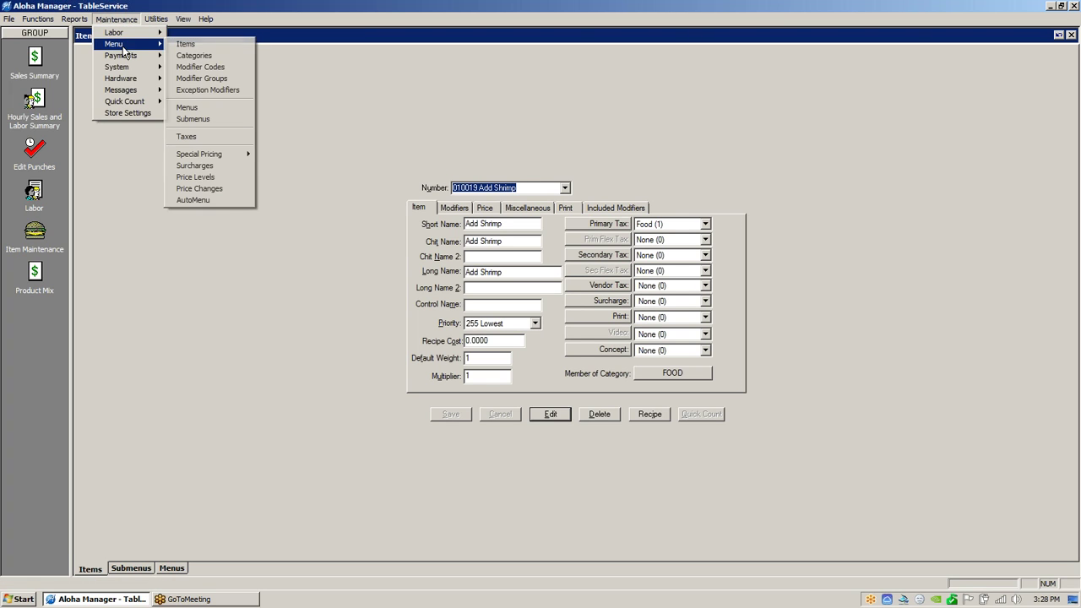
click(222, 78)
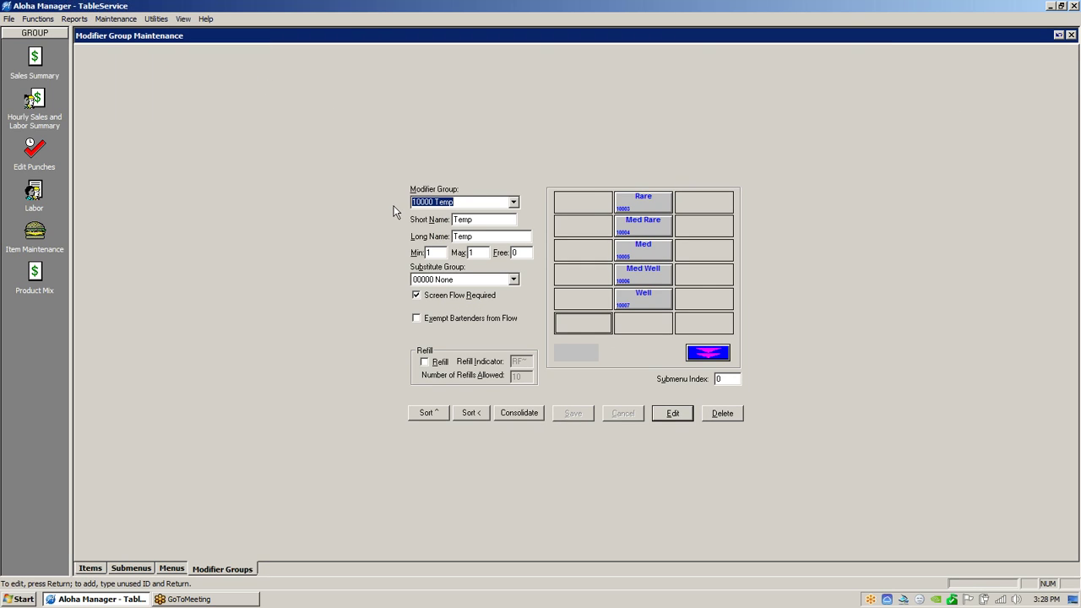
click(514, 203)
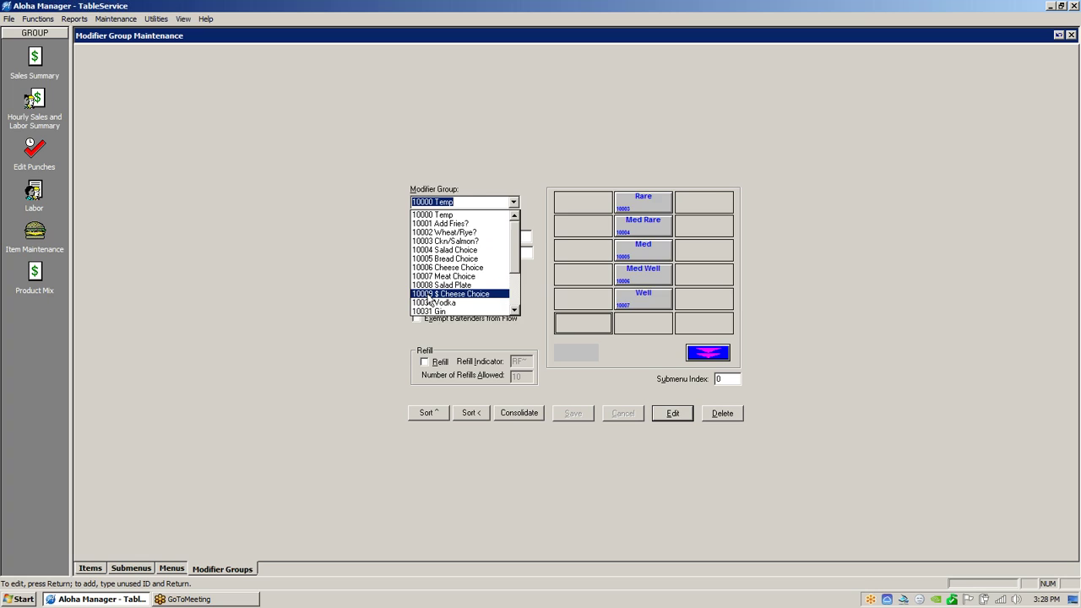
click(435, 294)
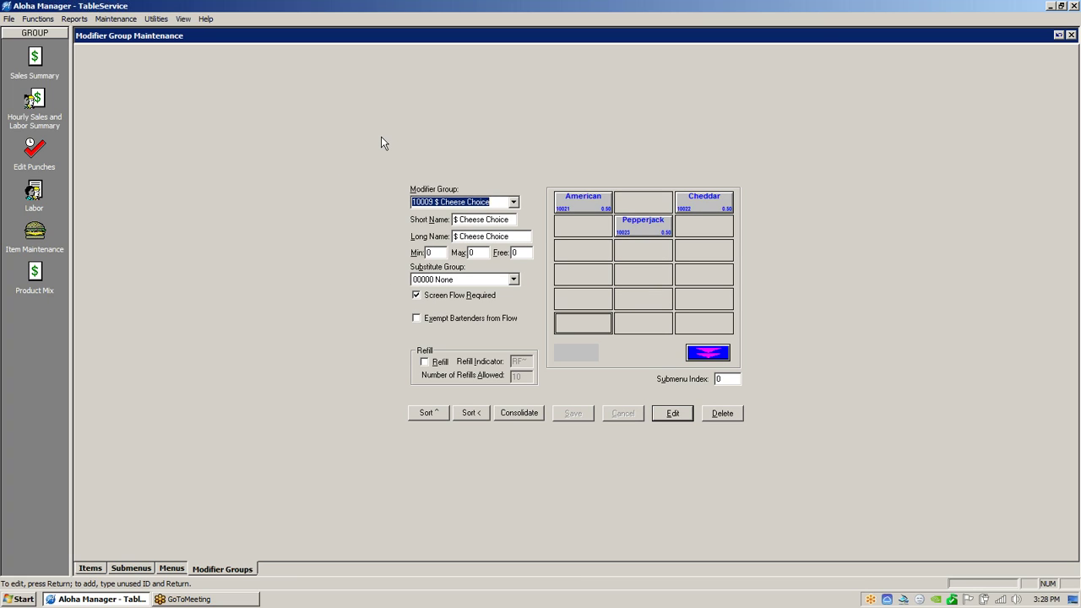
Step: Create modifier group 10010 named Add Ck/Shrimp? and make screen flow required for it
text(10)
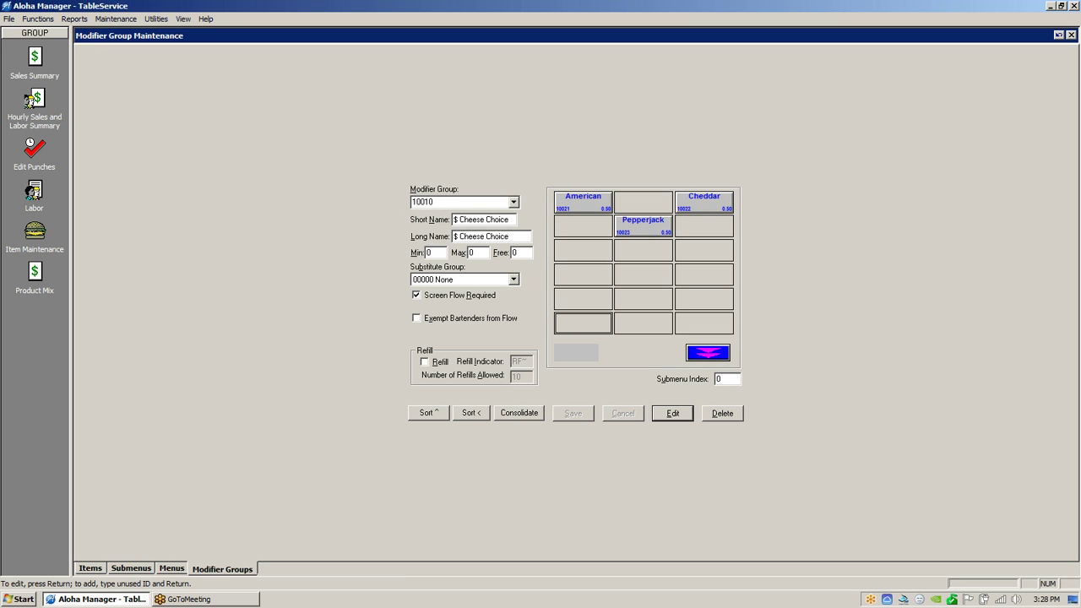
text(010)
key(Return)
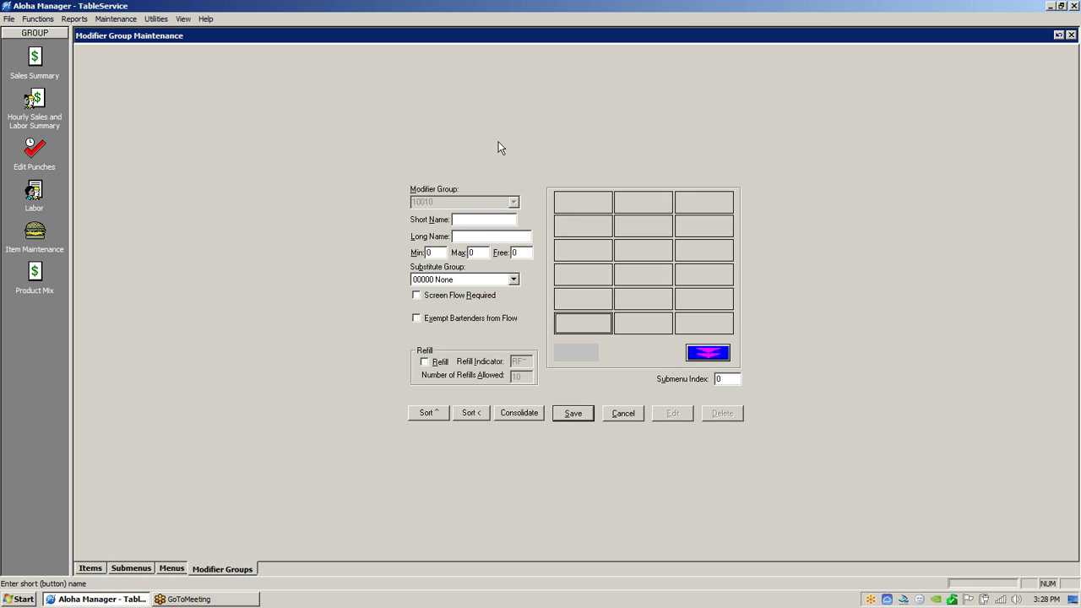
text(Ad)
click(417, 297)
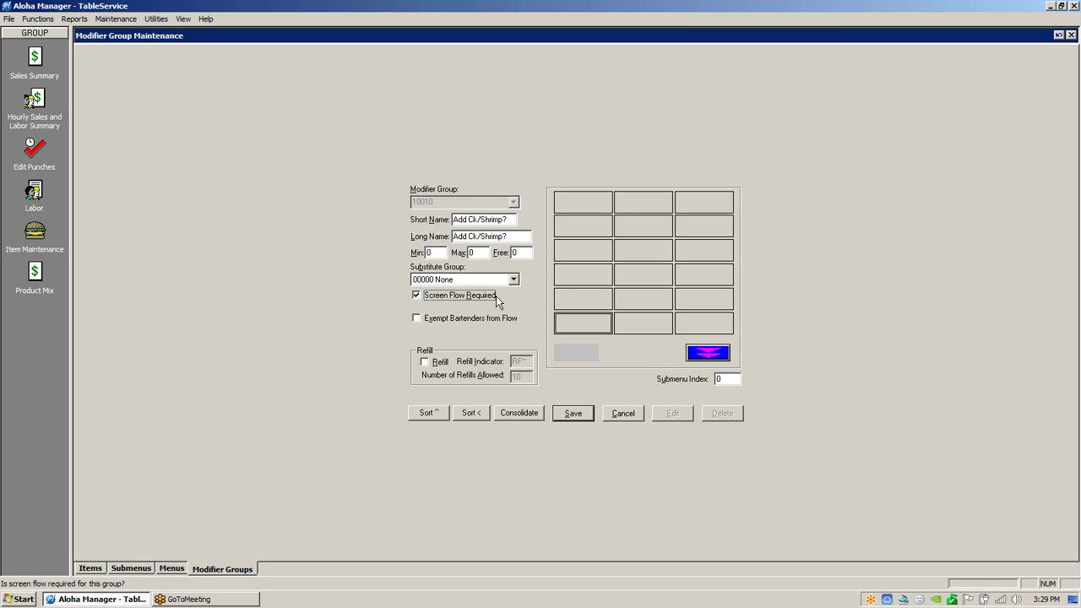
Step: Add items 10018 Add Ckn and 10019 Add Shrimp to the first row of the modifier group, and save it
double_click(589, 208)
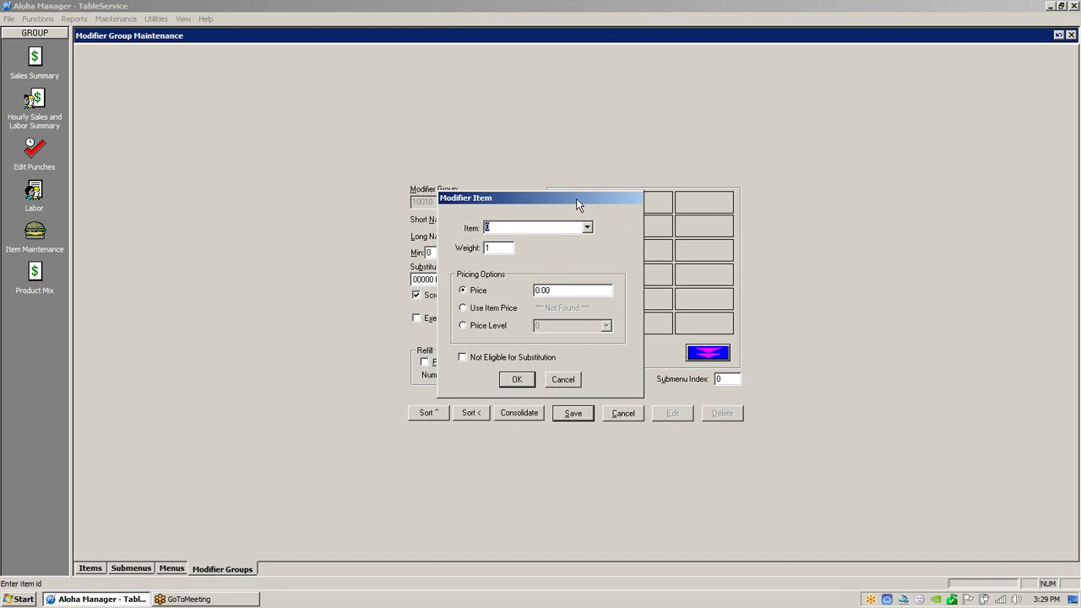
key(Return)
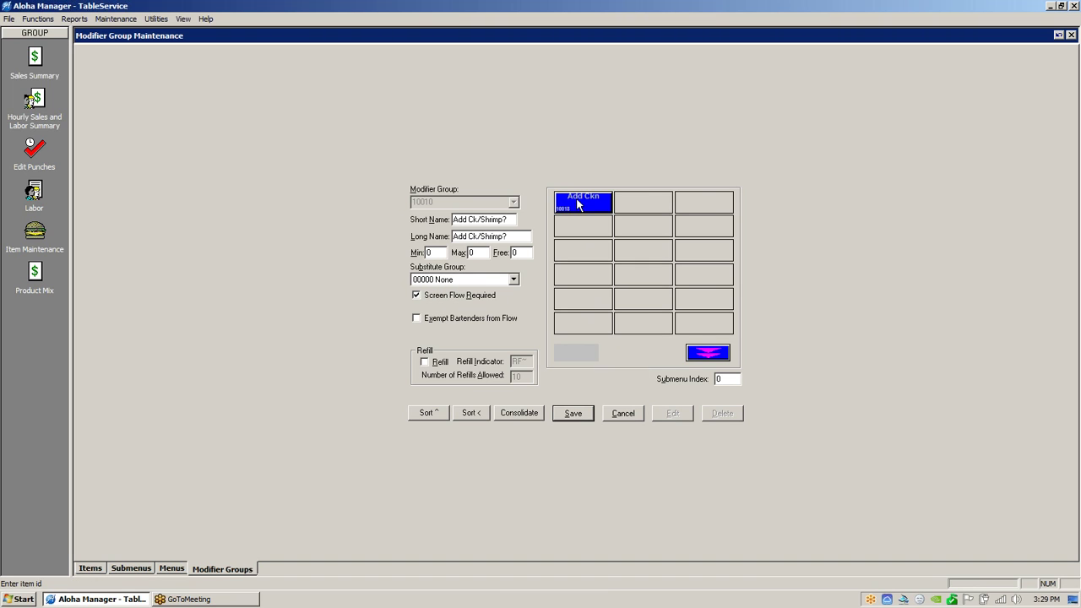
double_click(703, 205)
text(10019)
key(Return)
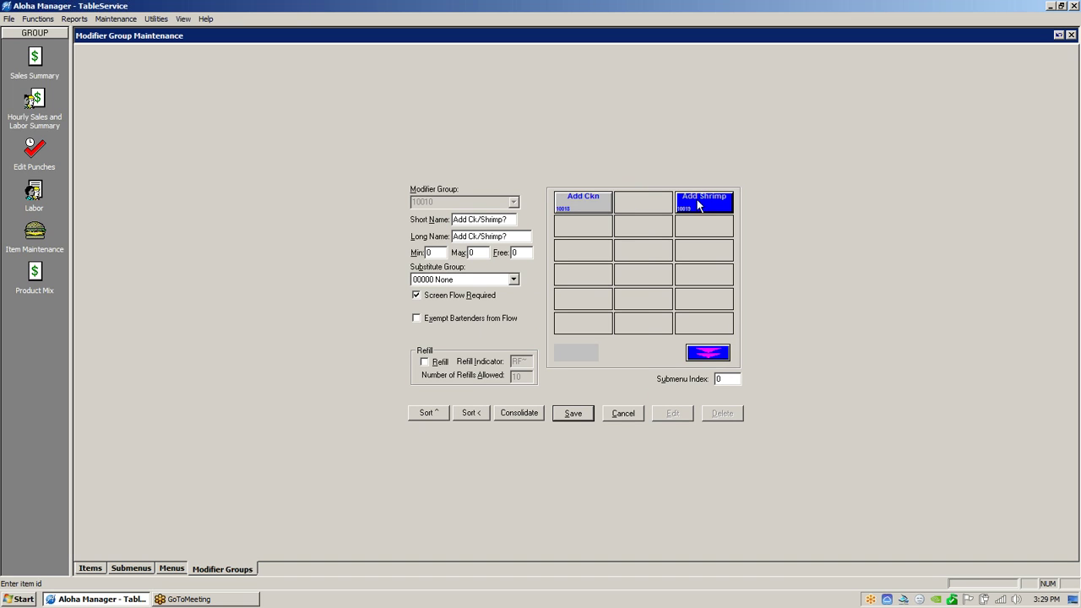
click(574, 413)
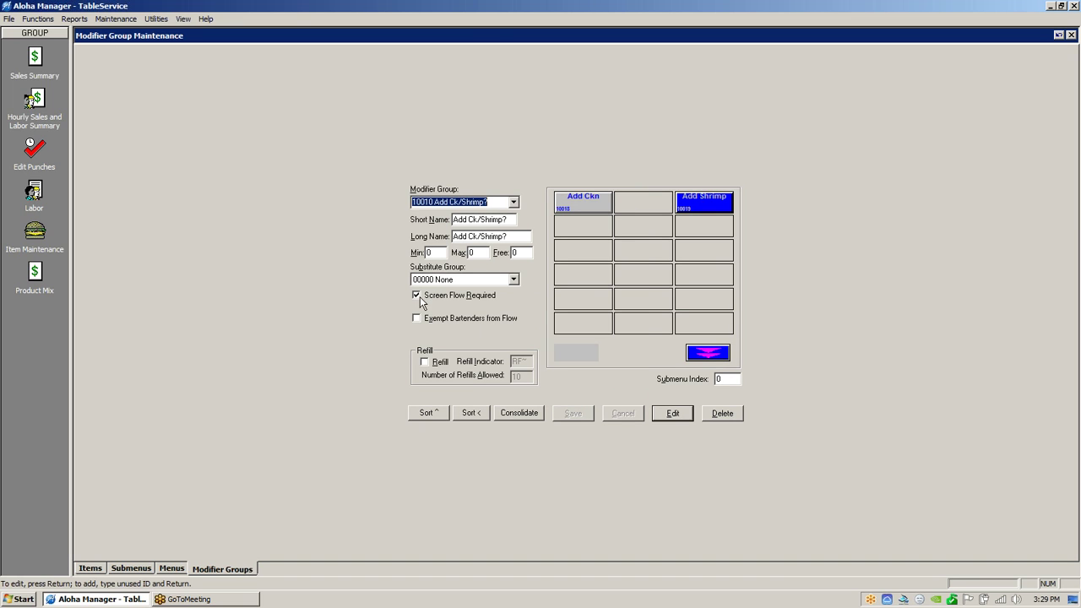
Step: Edit the Add Ck/Shrimp? group and set the price of Add Ckn to 3.00
click(432, 252)
click(476, 252)
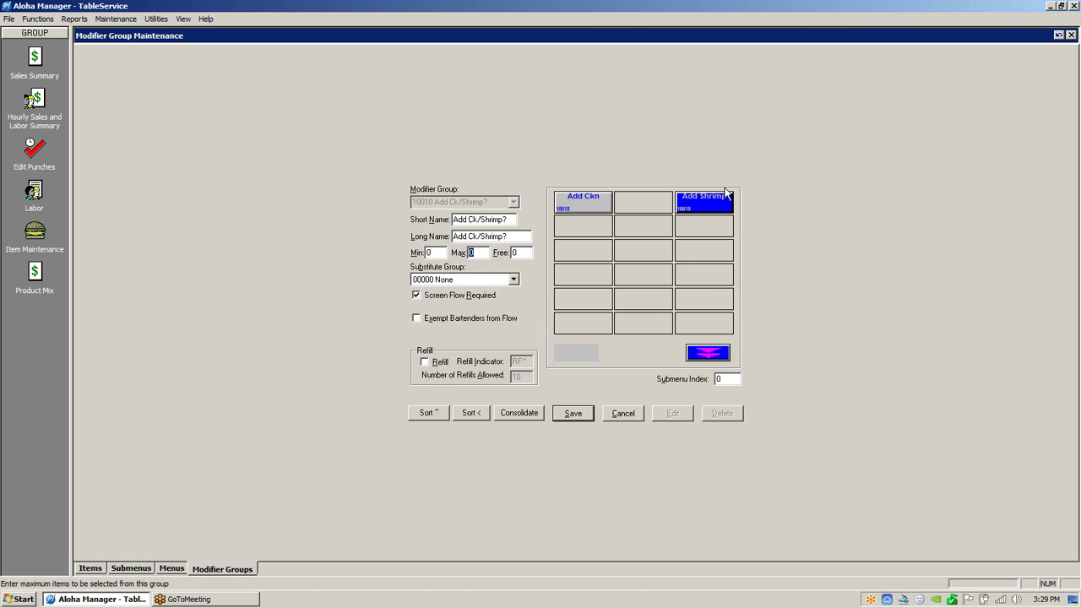
double_click(583, 205)
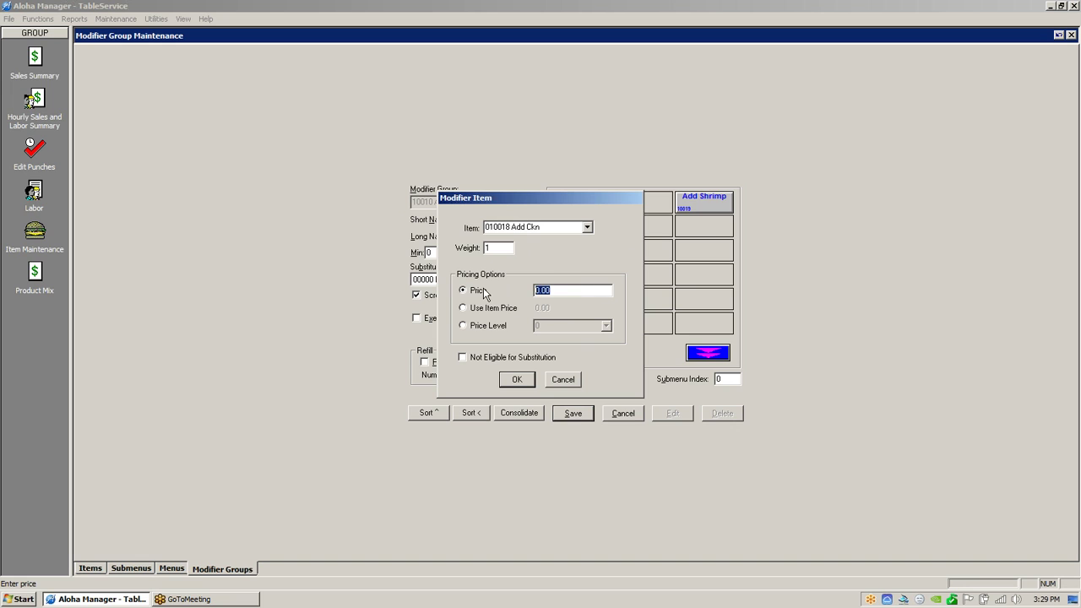
text(3)
click(516, 380)
Step: Set the price of Add Shrimp to 4.00 and save the modifier group
double_click(696, 198)
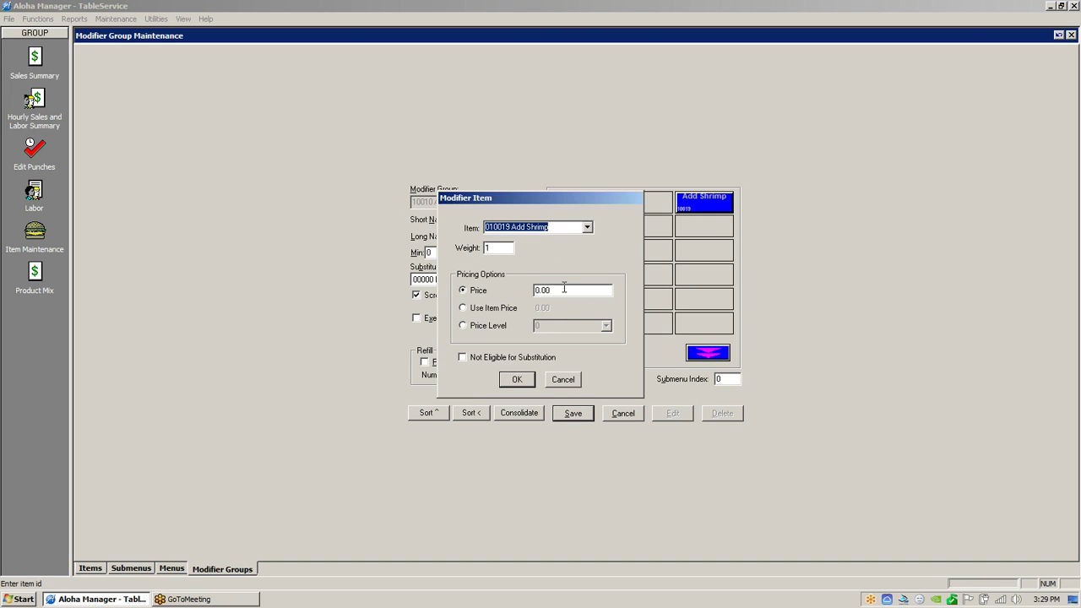
click(566, 290)
text(4.)
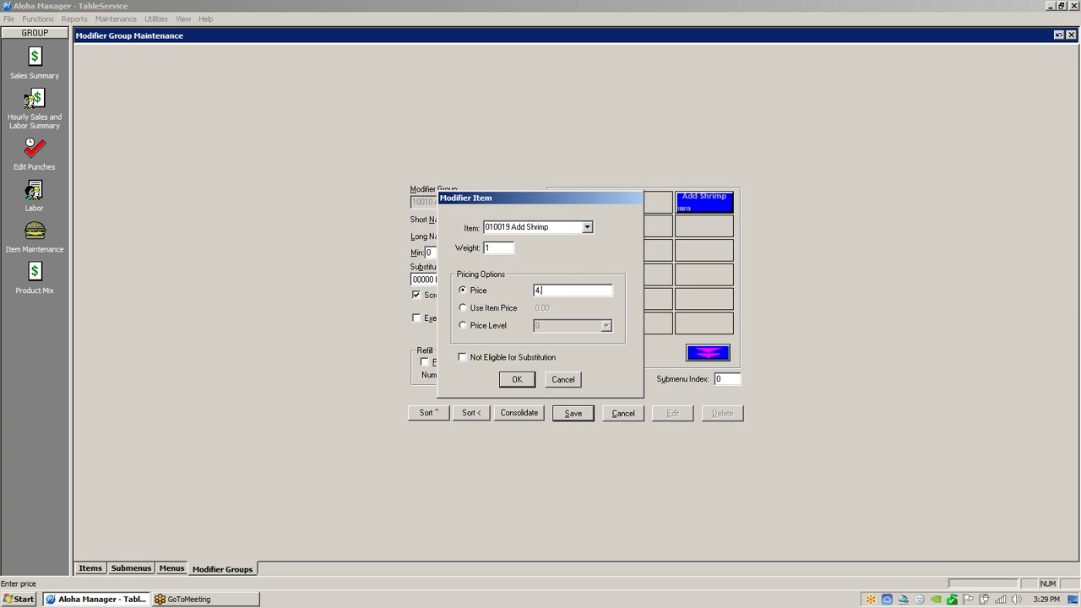
click(518, 379)
click(573, 413)
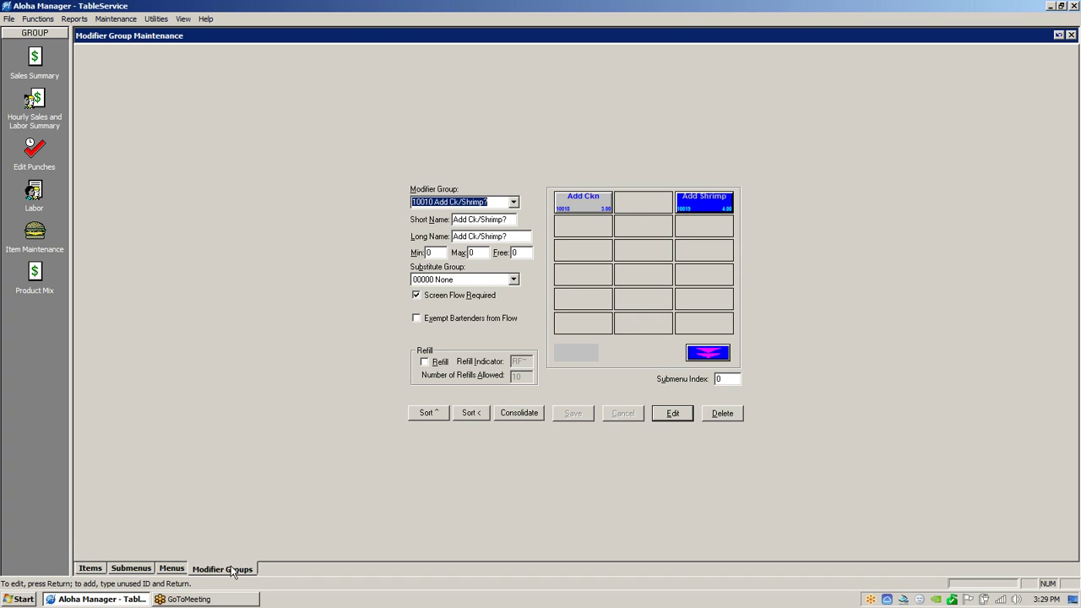
Step: Assign modifier group 10010 Add Ck/Shrimp? as the first modifier of item 2016 Julie's Salad, and save the item
click(87, 568)
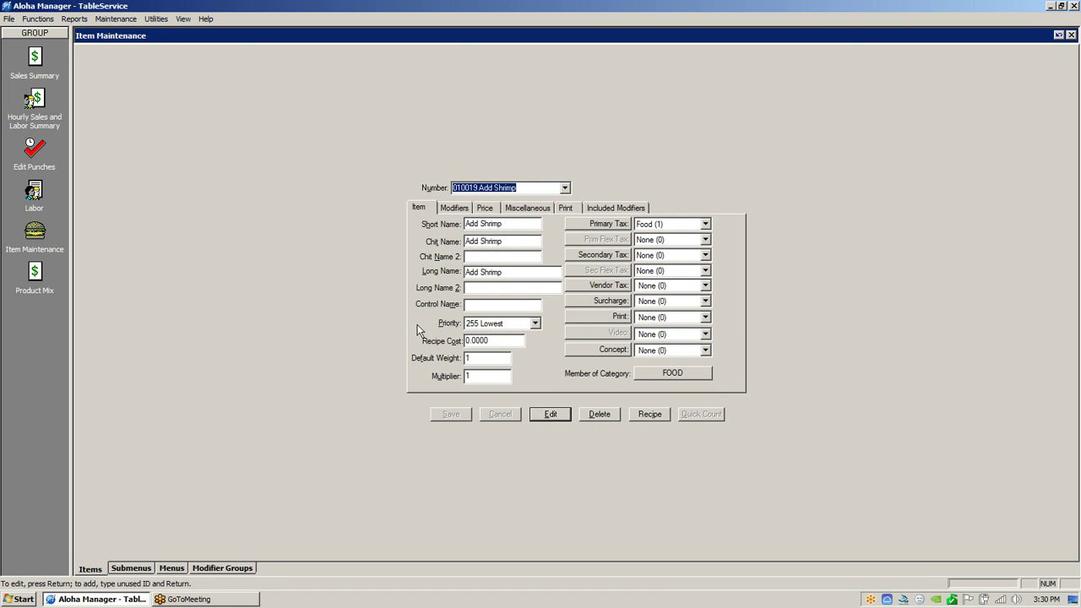
click(566, 189)
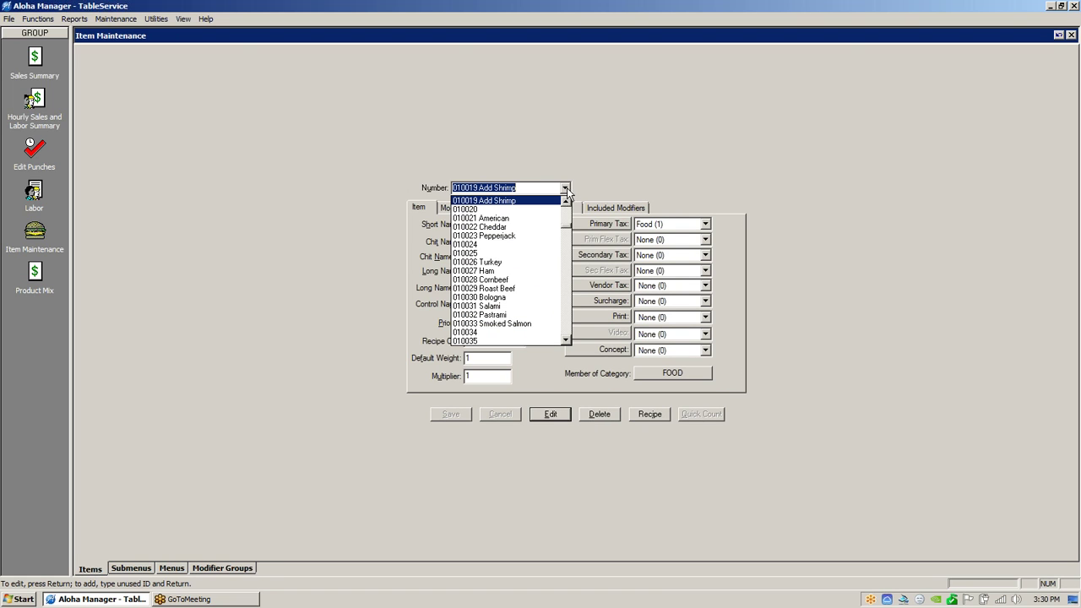
drag(568, 232, 568, 216)
click(501, 307)
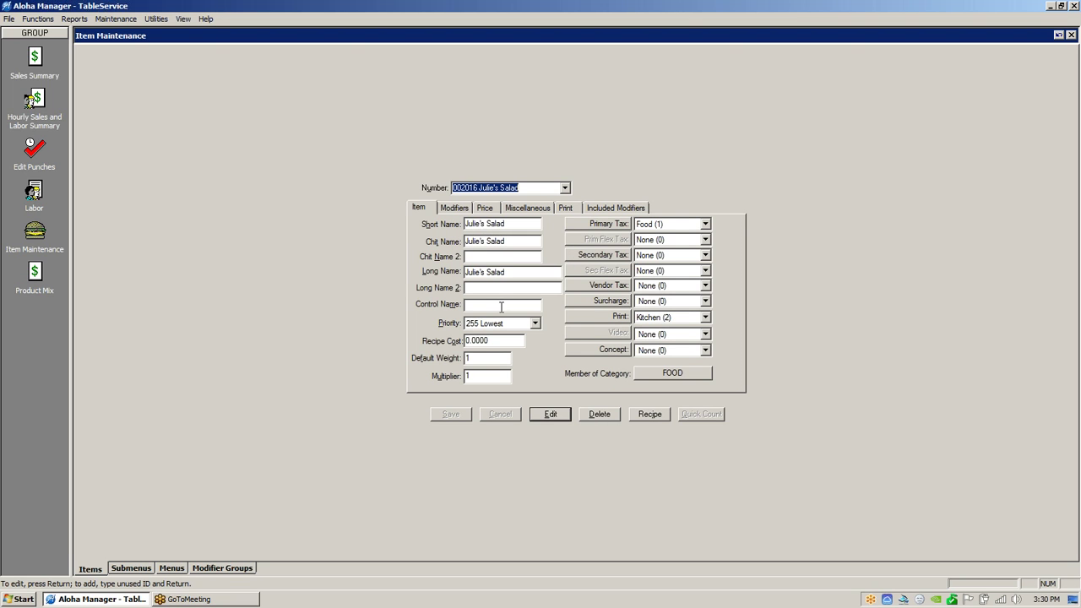
click(465, 209)
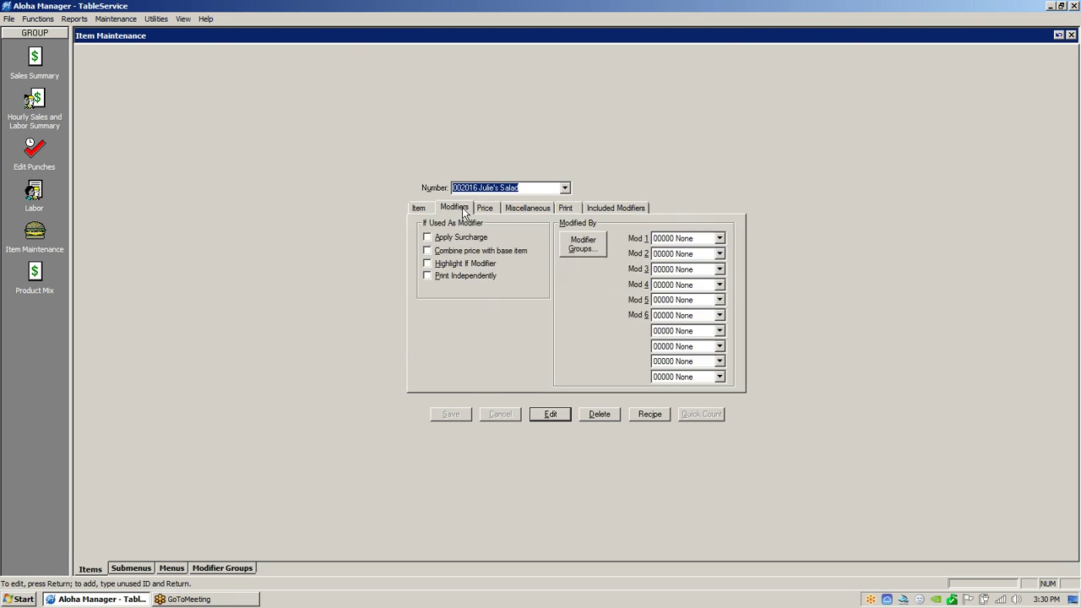
click(720, 239)
scroll(723, 278, down, 3)
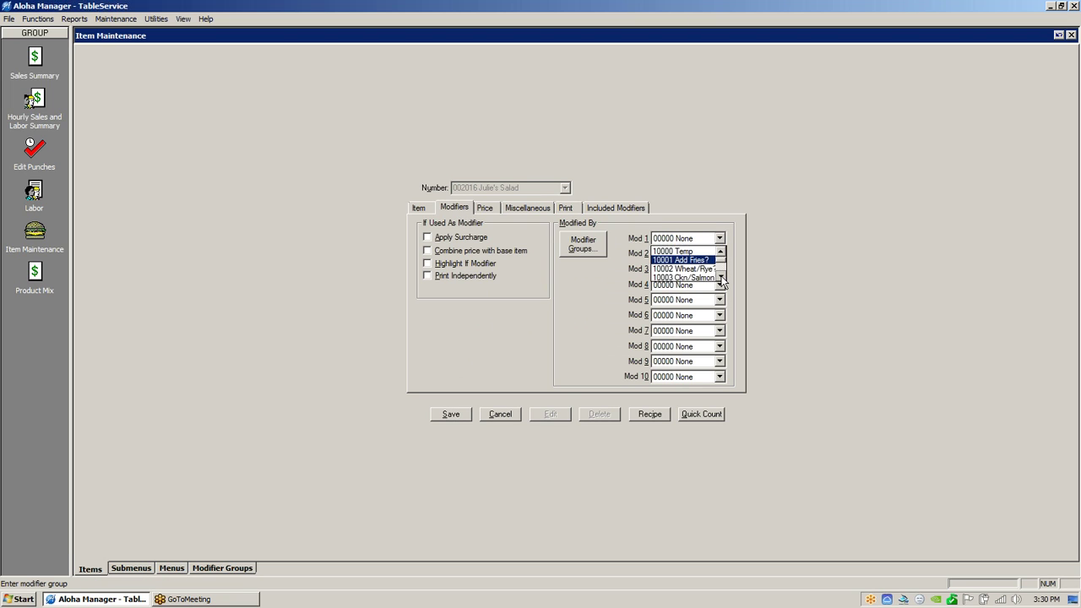
scroll(723, 279, down, 1)
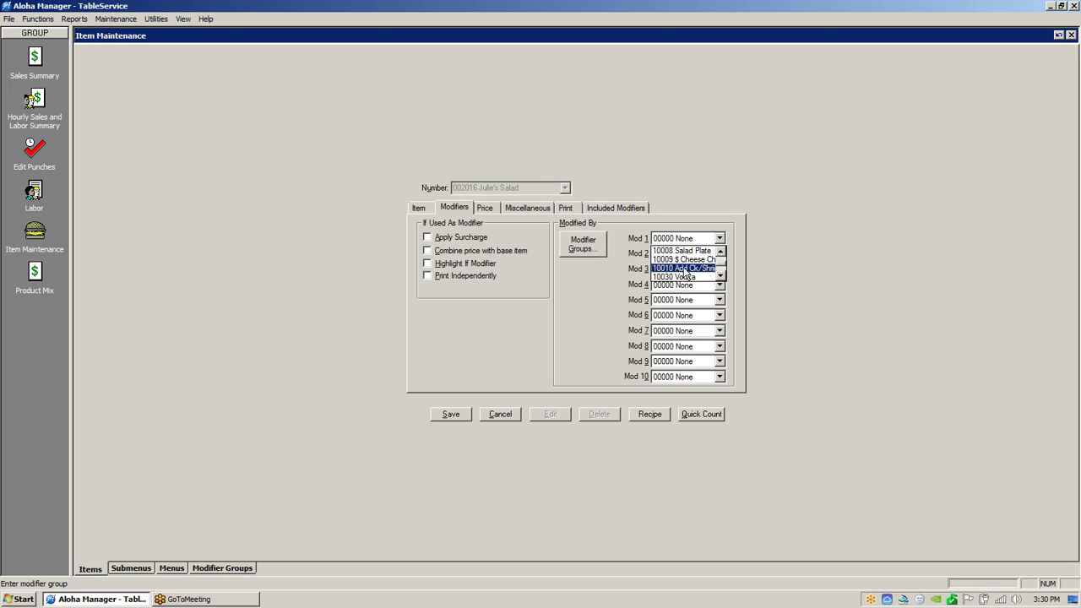
click(689, 267)
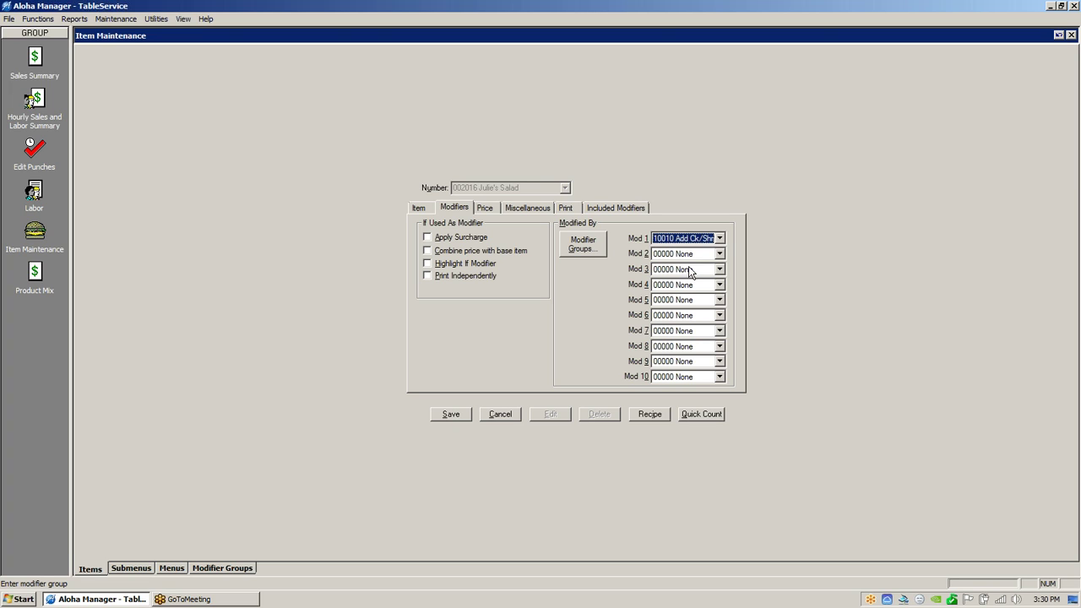
click(448, 414)
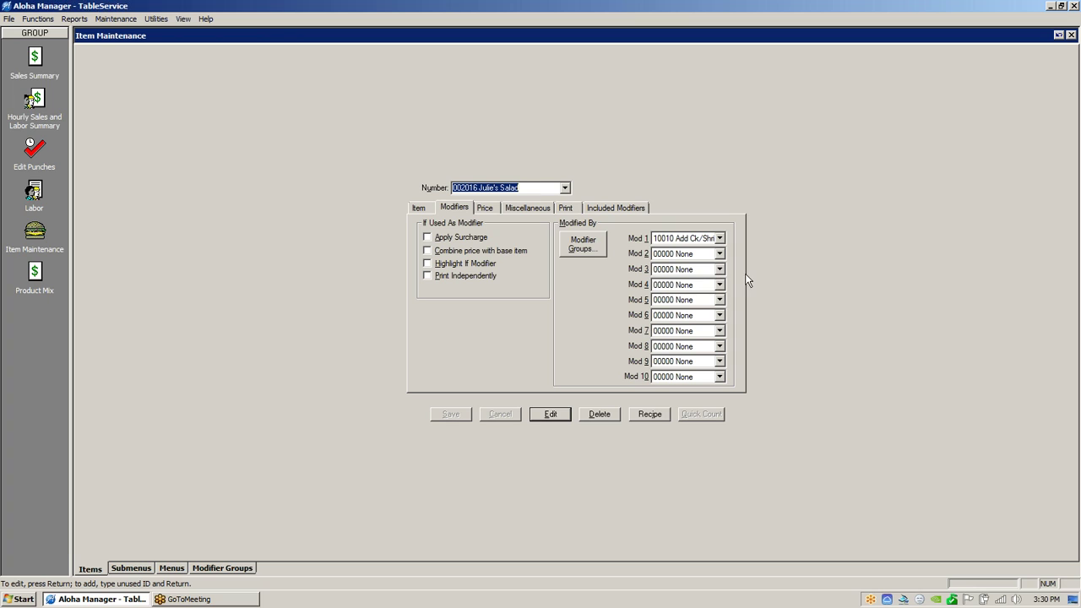
Step: Review the Julie's Salad item record, its place on the lunch soup and salad submenu, and the Add Ck/Shrimp? modifier group
click(422, 207)
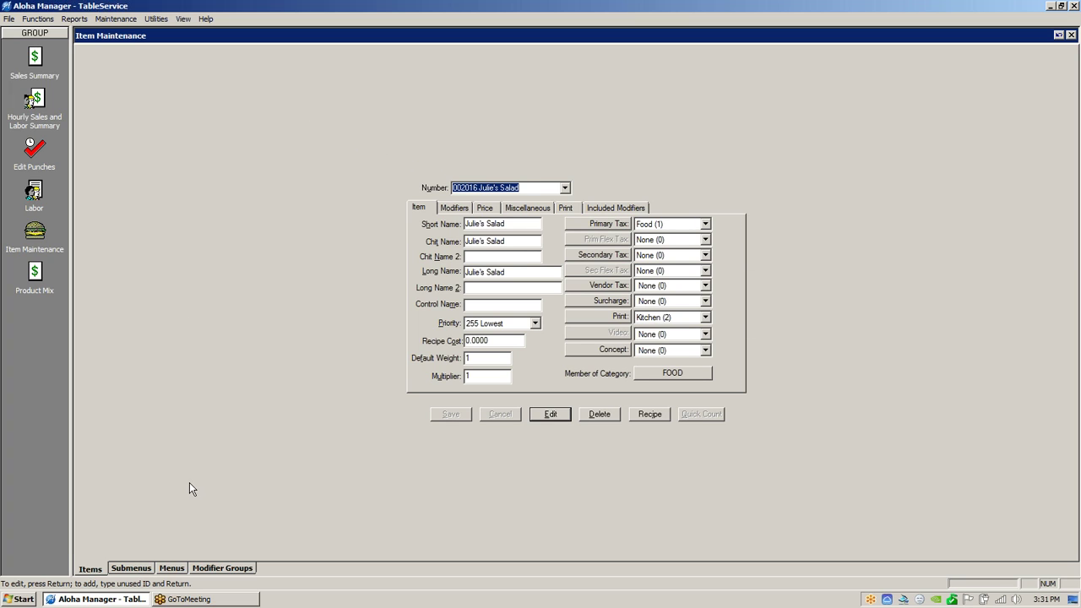
click(227, 568)
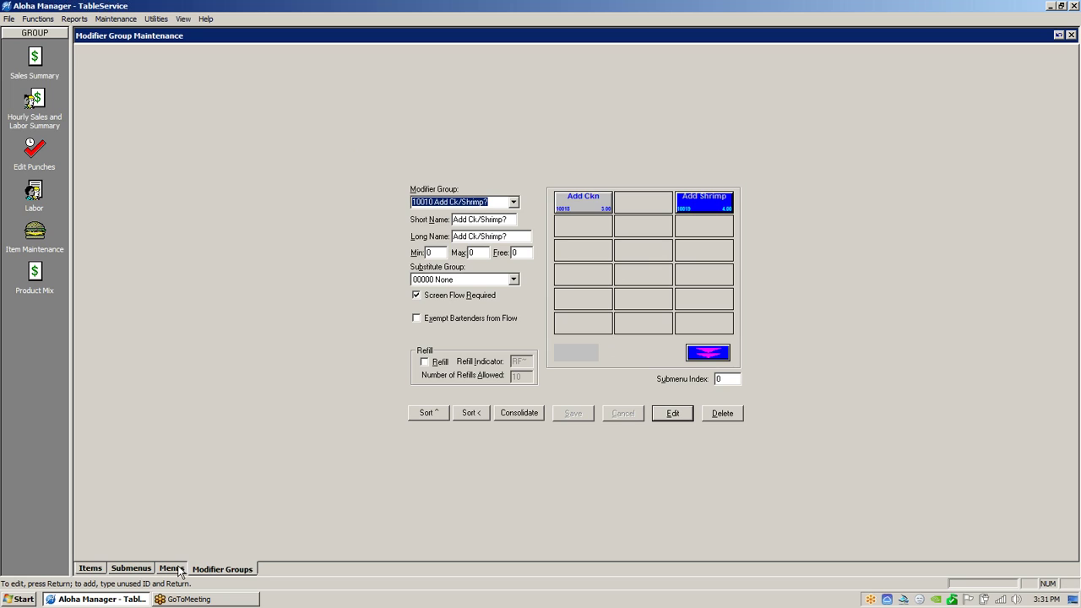
click(91, 571)
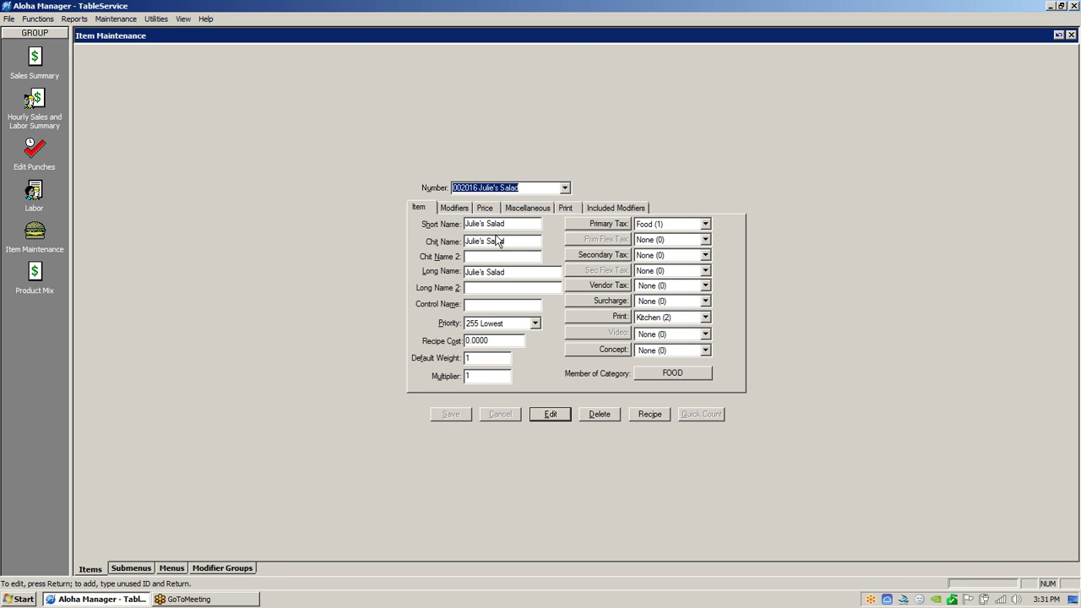
click(142, 571)
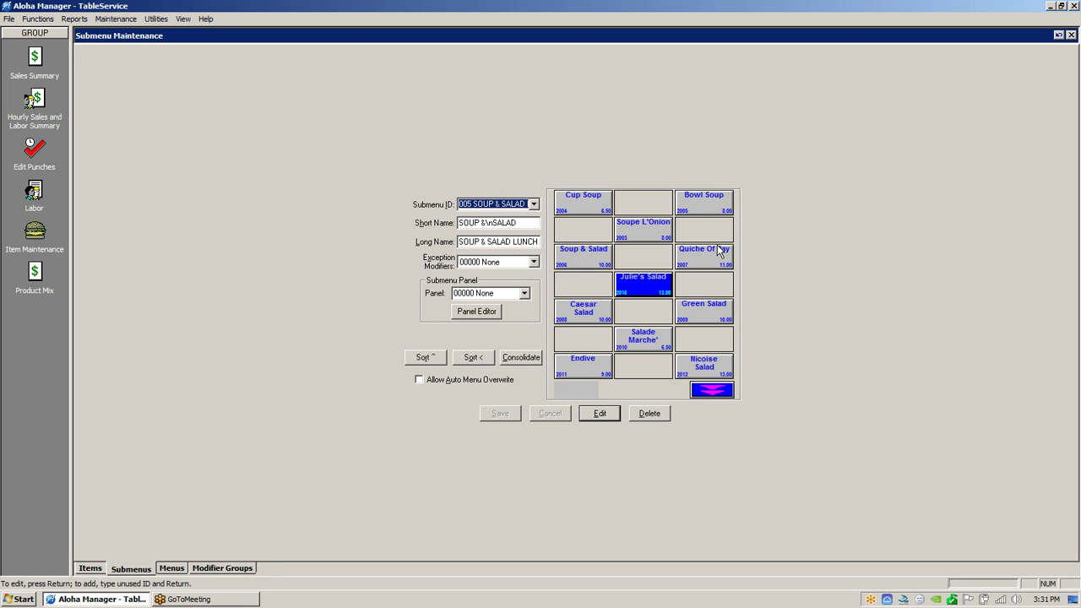
click(238, 572)
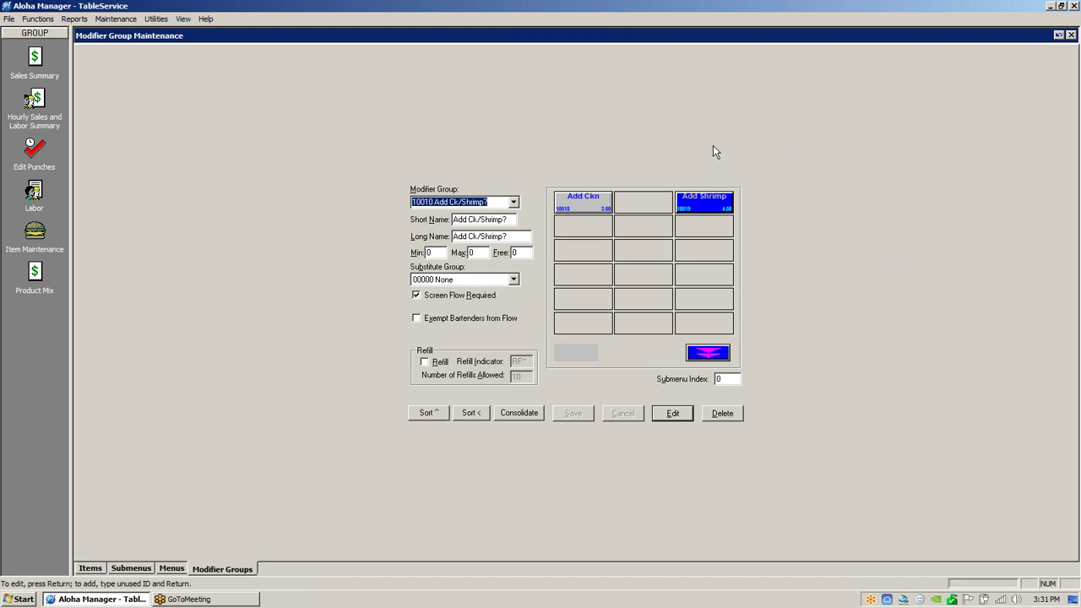
click(157, 19)
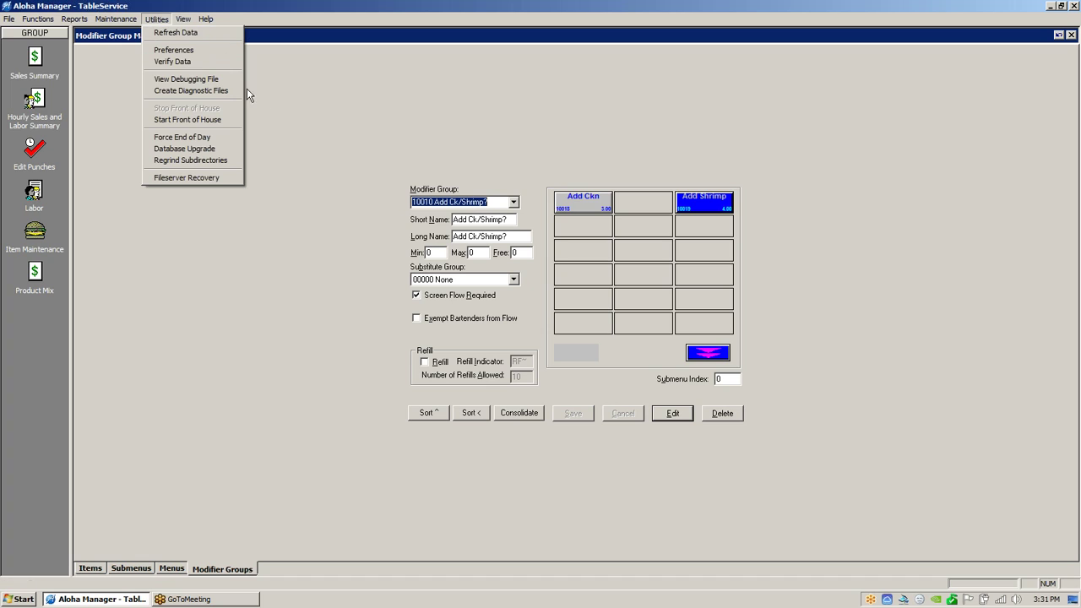
click(356, 108)
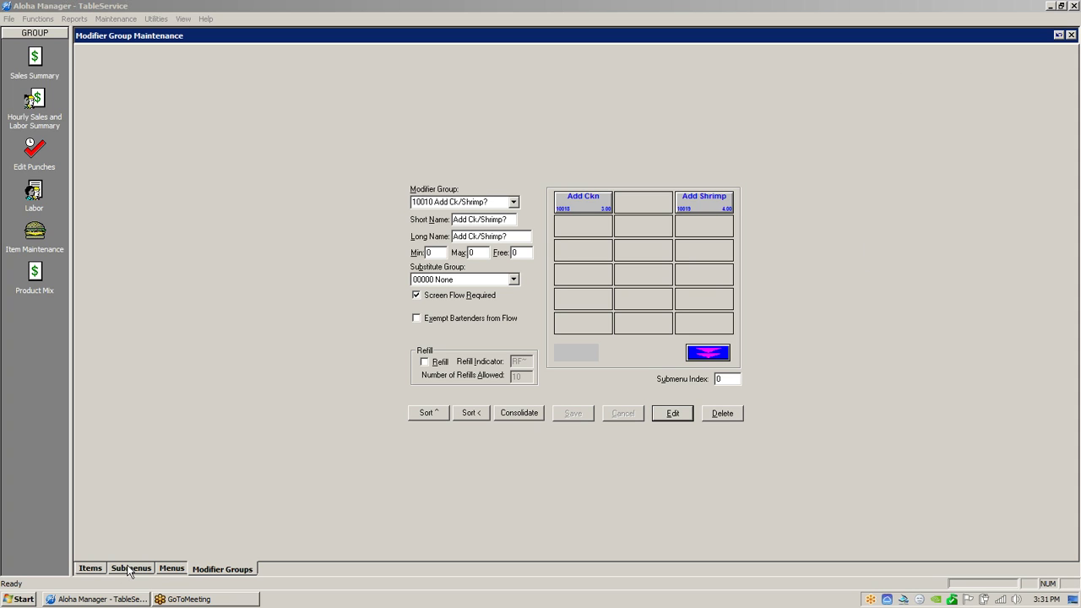
click(97, 568)
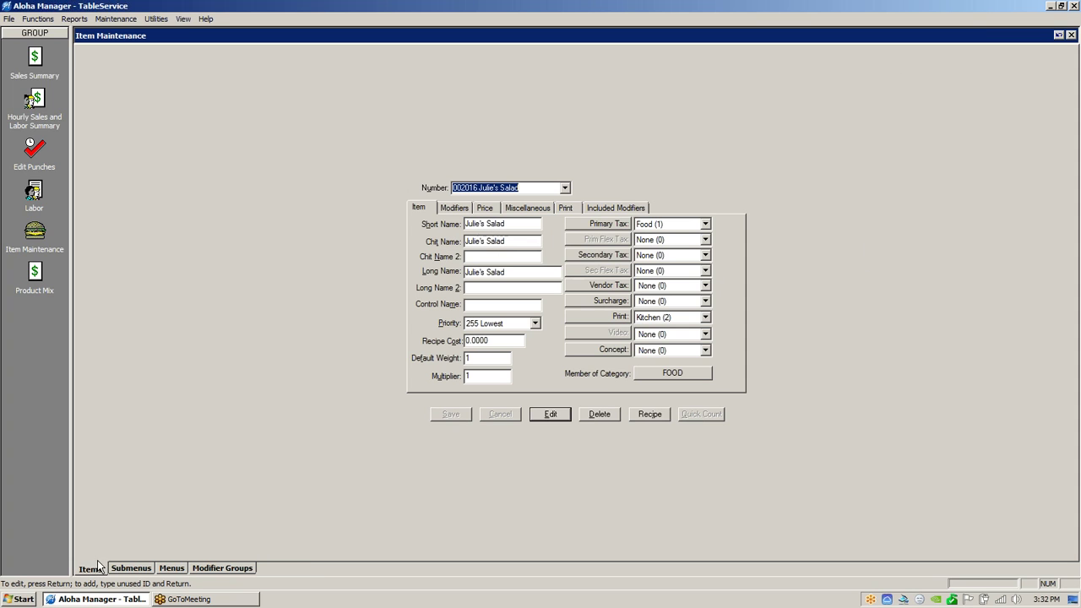
click(509, 209)
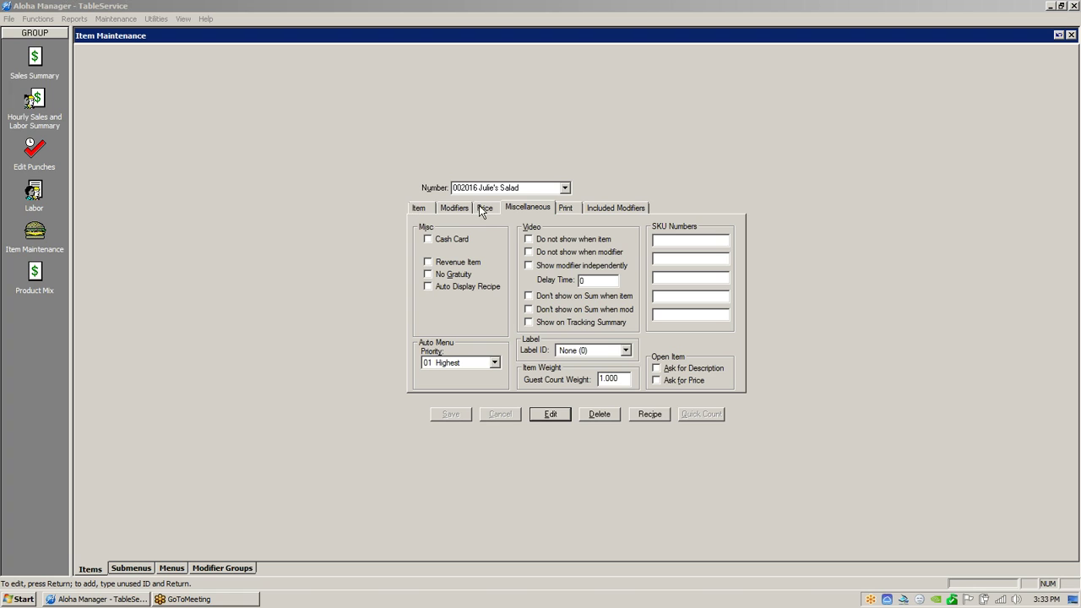
click(419, 209)
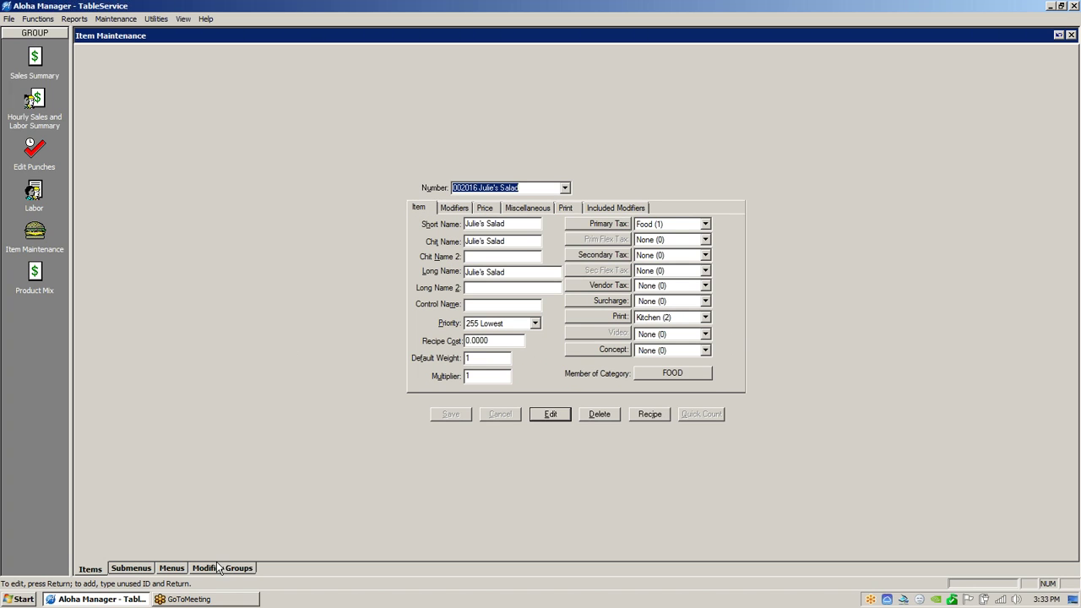
Step: Find the beer items in the item list and view the record of item 13003 Fat Tire
click(565, 188)
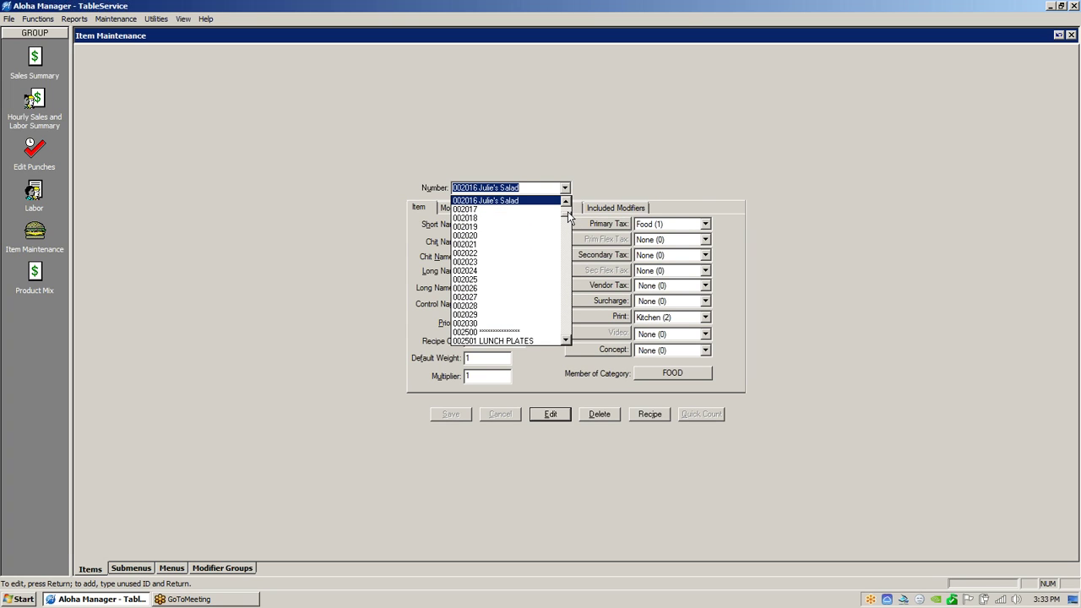
scroll(569, 217, down, 15)
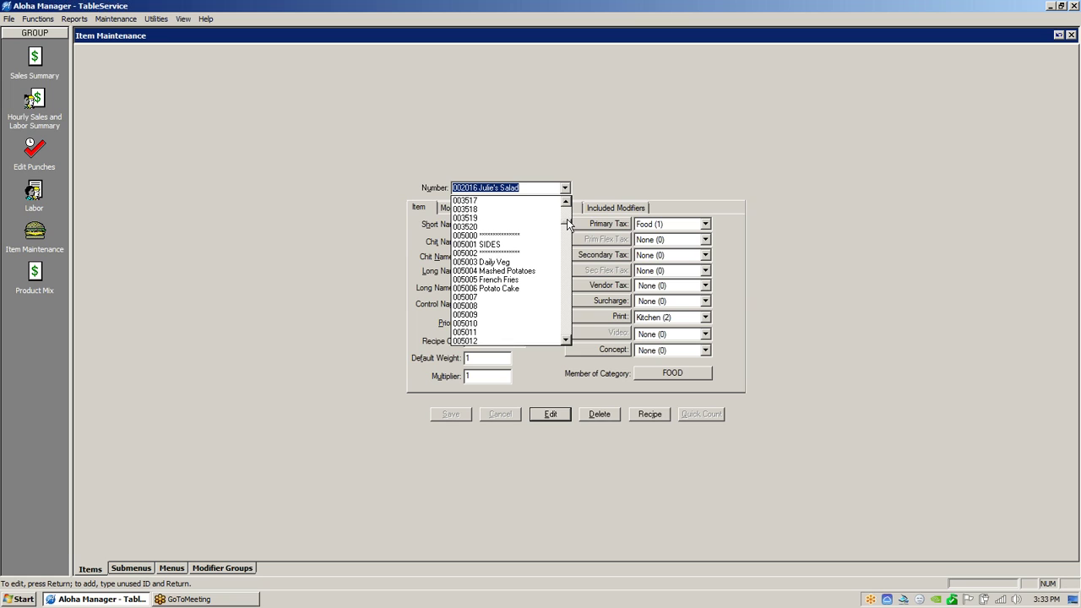
click(567, 341)
drag(567, 341, 567, 340)
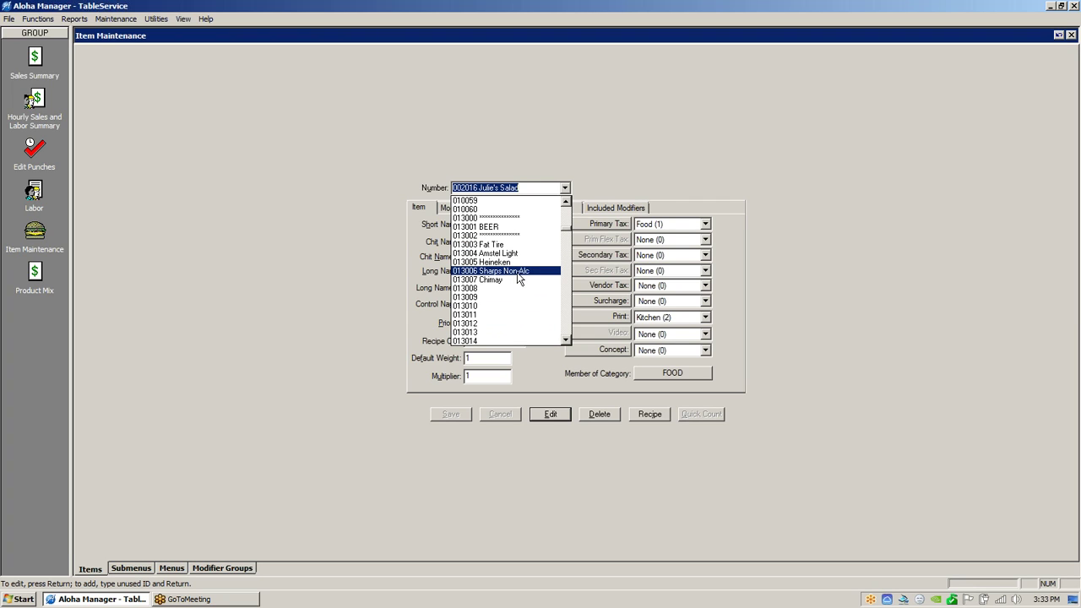
click(462, 245)
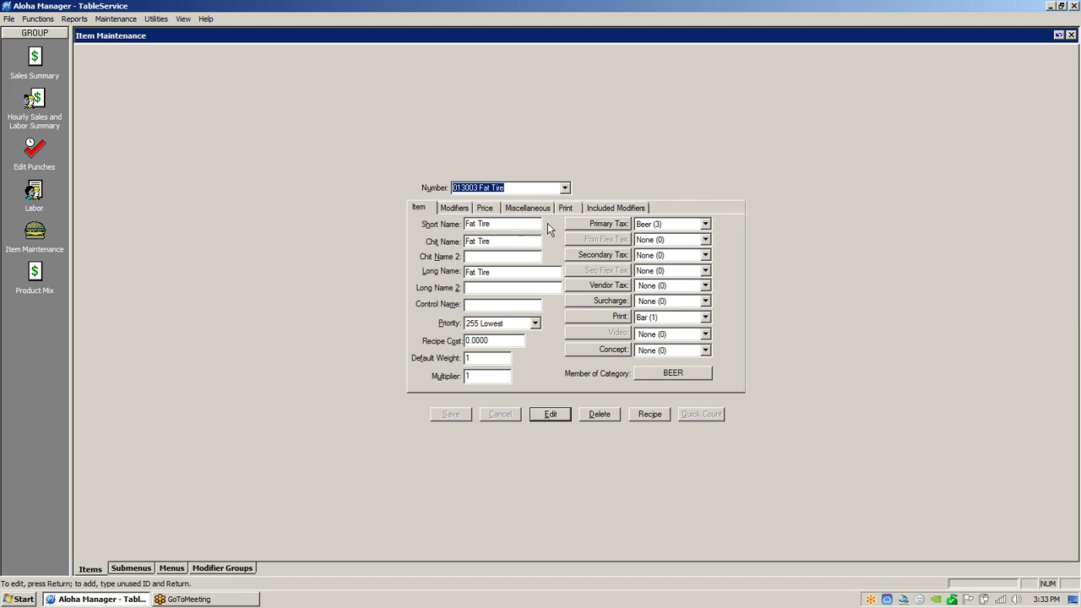
Step: Create price change 1 in the menu's price change maintenance and name it Happy Hour
click(116, 18)
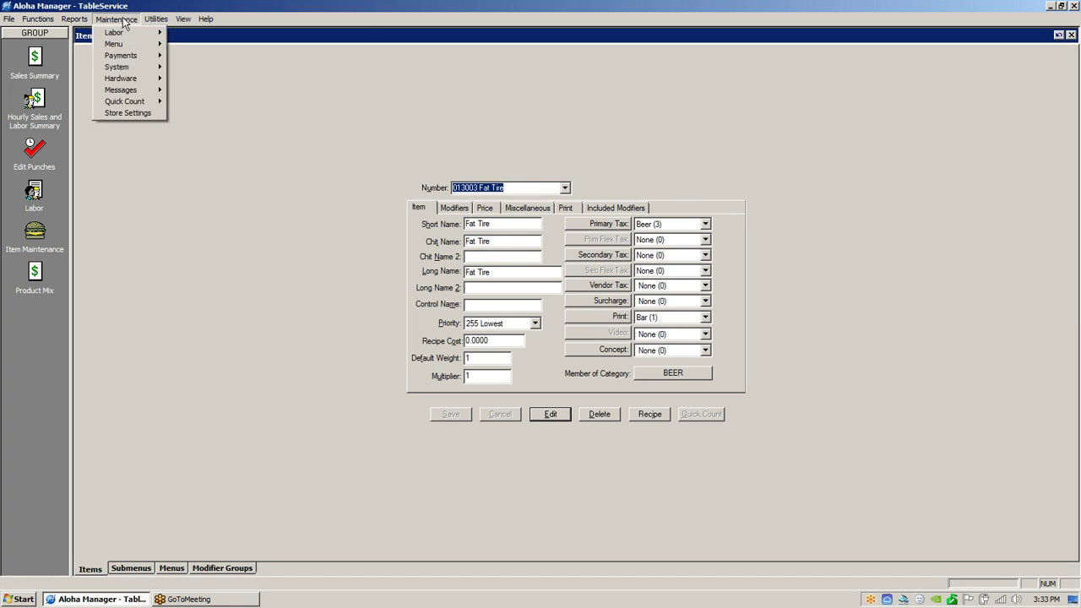
mouse_move(116, 46)
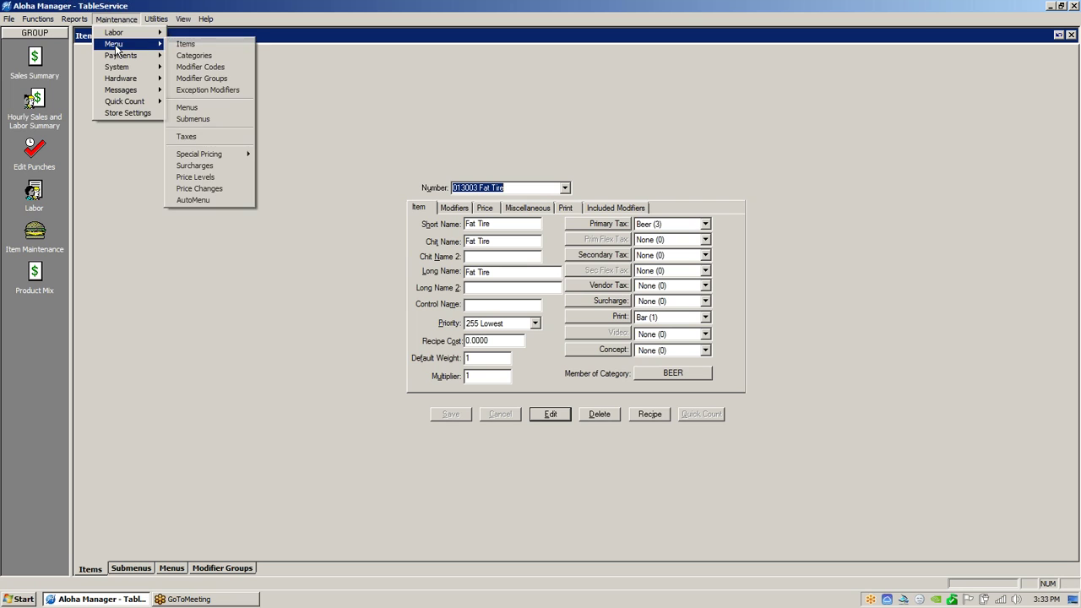
click(233, 189)
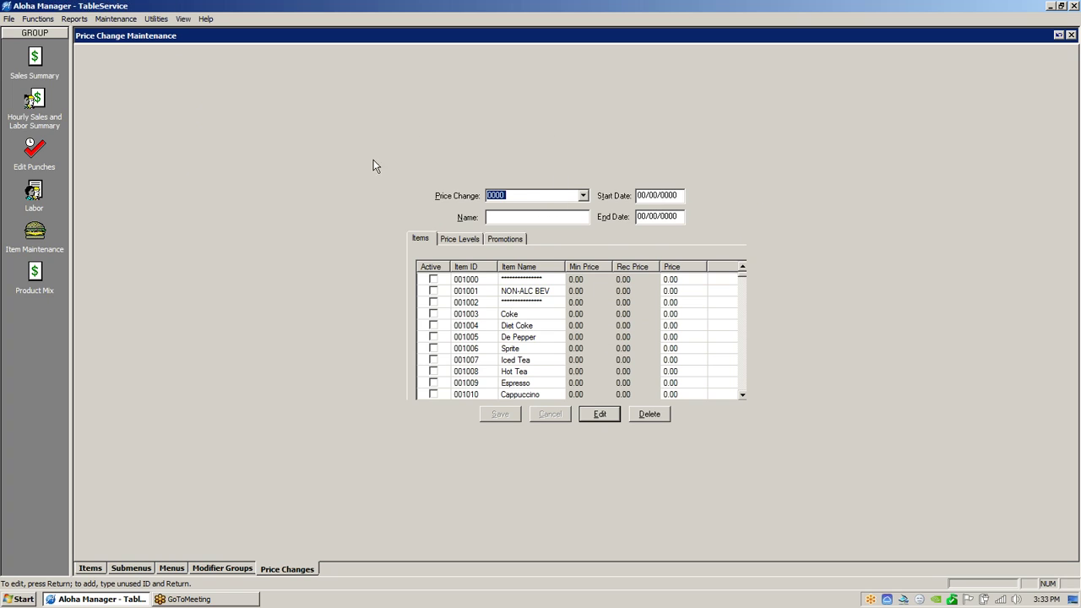
text(1)
click(505, 218)
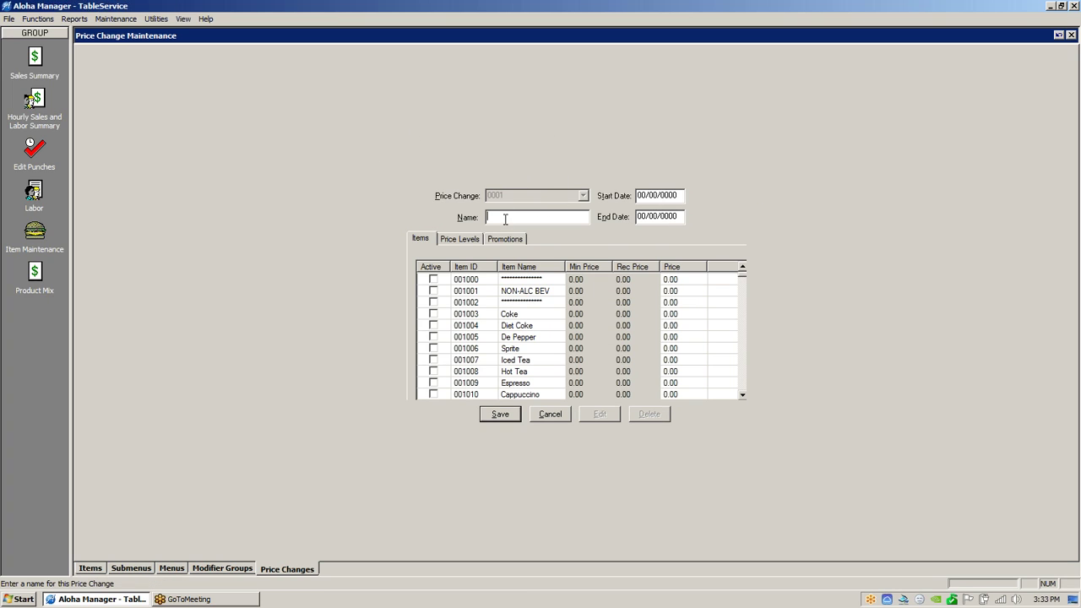
text(HA)
click(493, 217)
key(Delete)
text(appy Hour)
Step: Set the Happy Hour price change to start on 02/18/2014 and end on 02/18/2049
click(684, 195)
text(0)
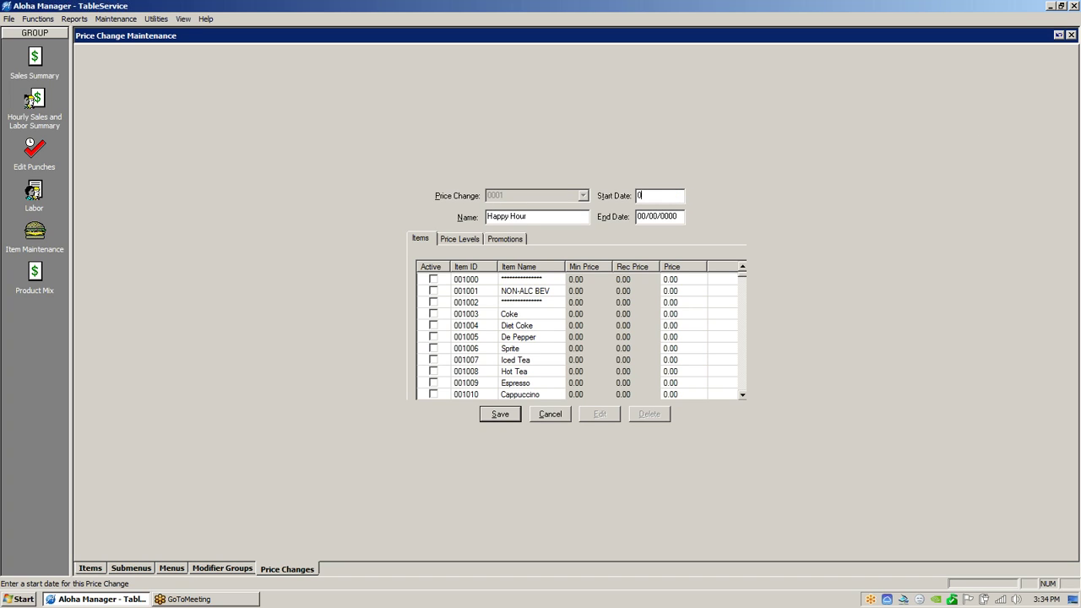
text(2/18/2014)
click(676, 216)
text(02/)
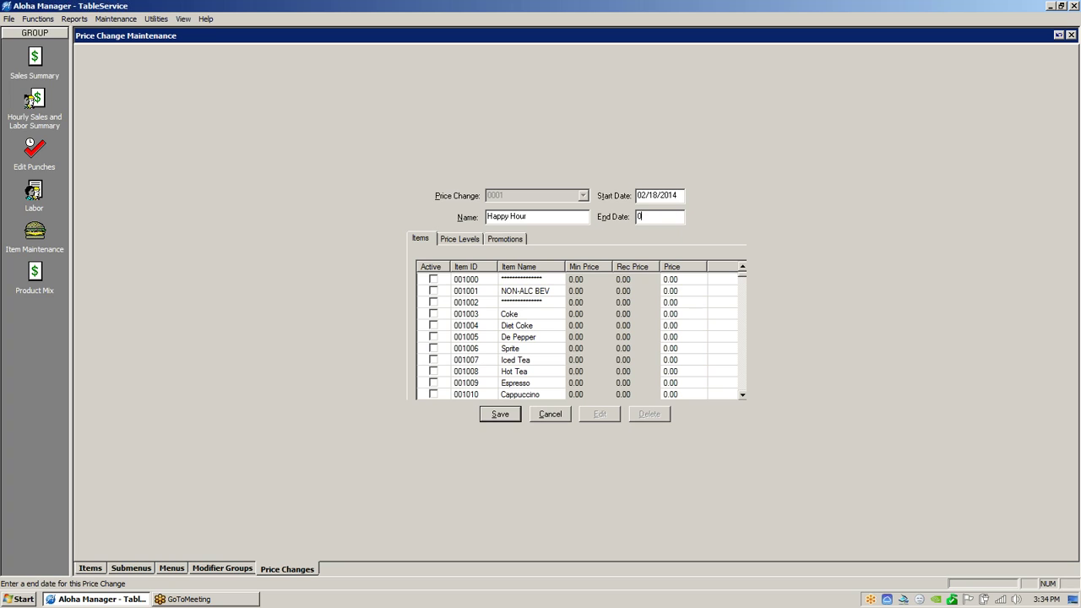
text(18/2049)
Step: Activate the beer items Fat Tire, Amstel Light, Heineken and Chimay in the Happy Hour price change
drag(744, 272, 744, 291)
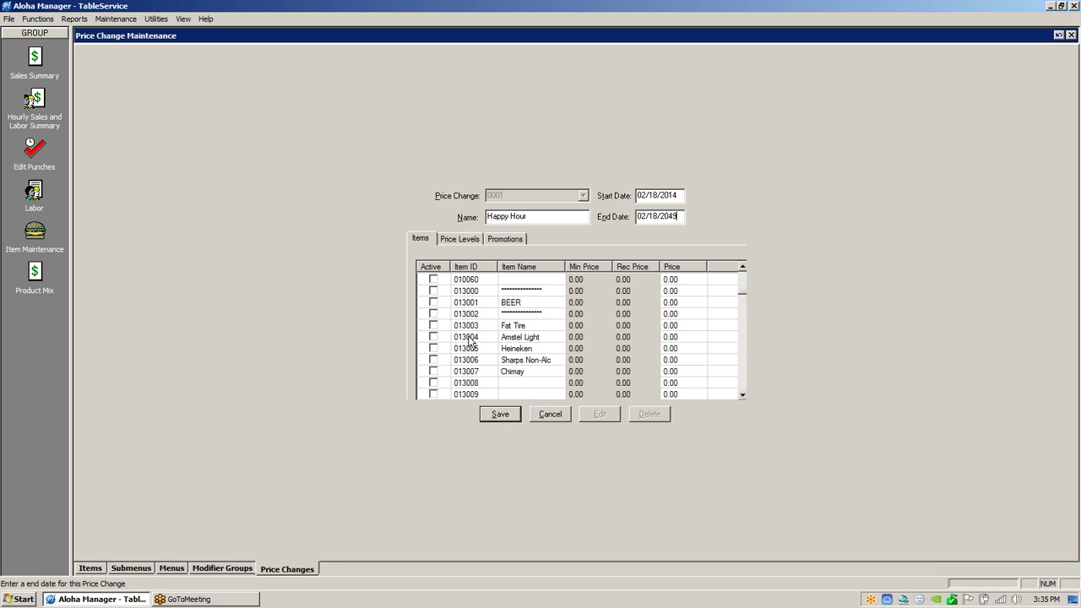
click(433, 328)
click(434, 326)
click(435, 340)
click(435, 349)
click(436, 374)
click(435, 373)
click(435, 340)
click(435, 341)
click(438, 350)
Step: Set the price of Fat Tire, Amstel Light, Heineken and Chimay to 2.50 each, and save the price change
click(688, 326)
text(2.50)
click(686, 340)
text(2.5)
click(687, 348)
text(2)
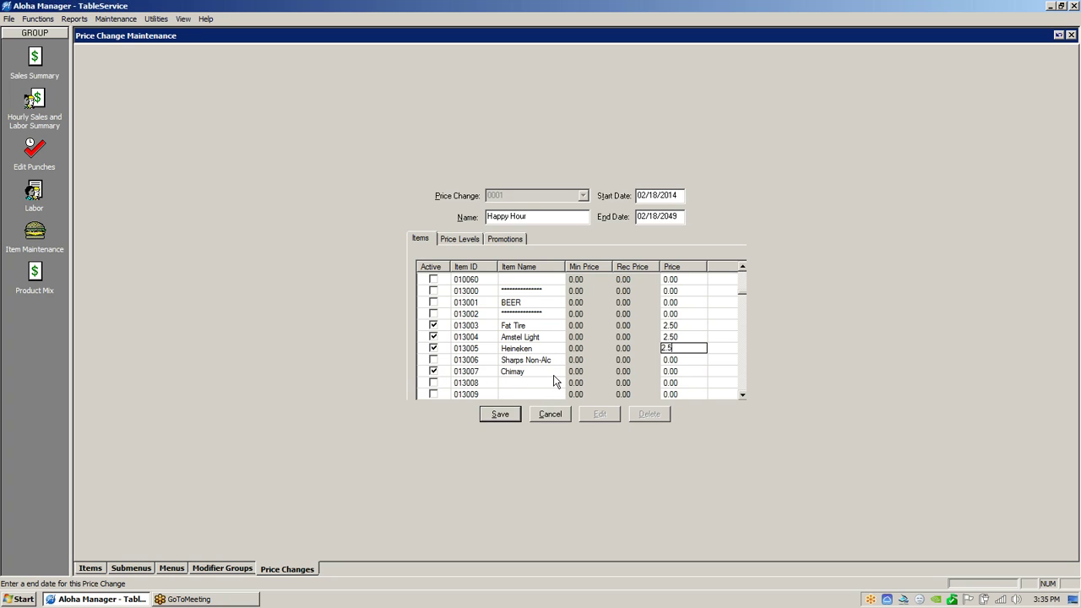
click(689, 375)
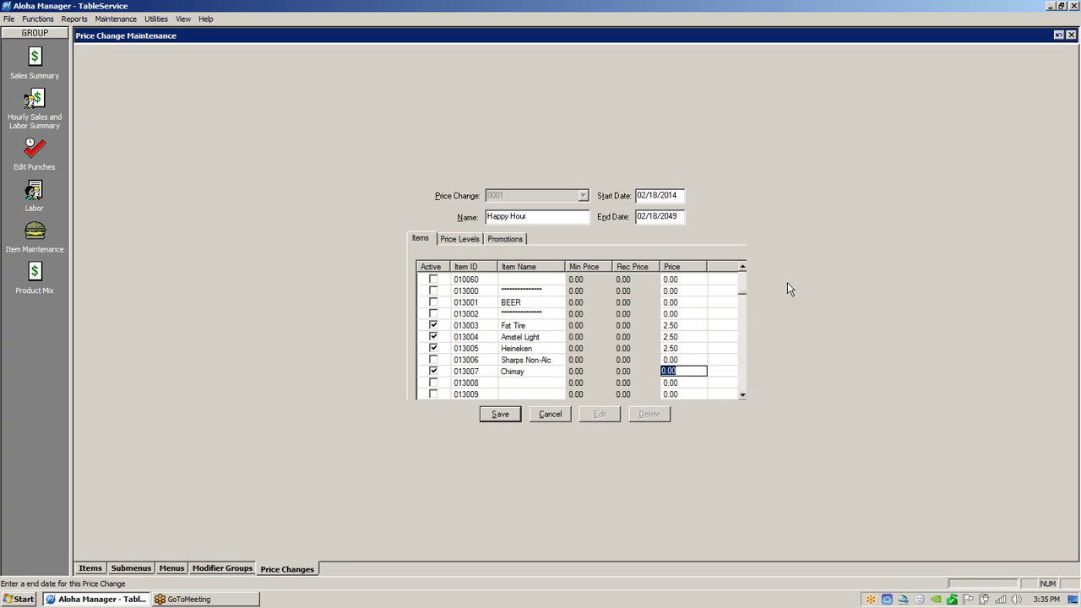
text(2.5)
click(498, 414)
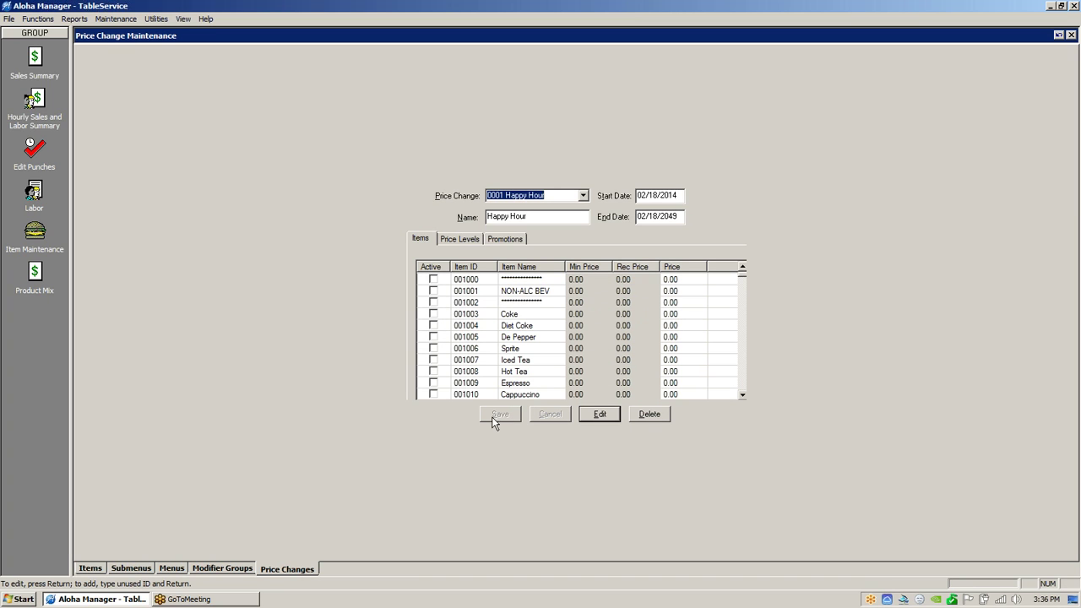
click(432, 303)
click(433, 325)
click(433, 347)
click(433, 372)
click(432, 325)
click(433, 302)
click(431, 336)
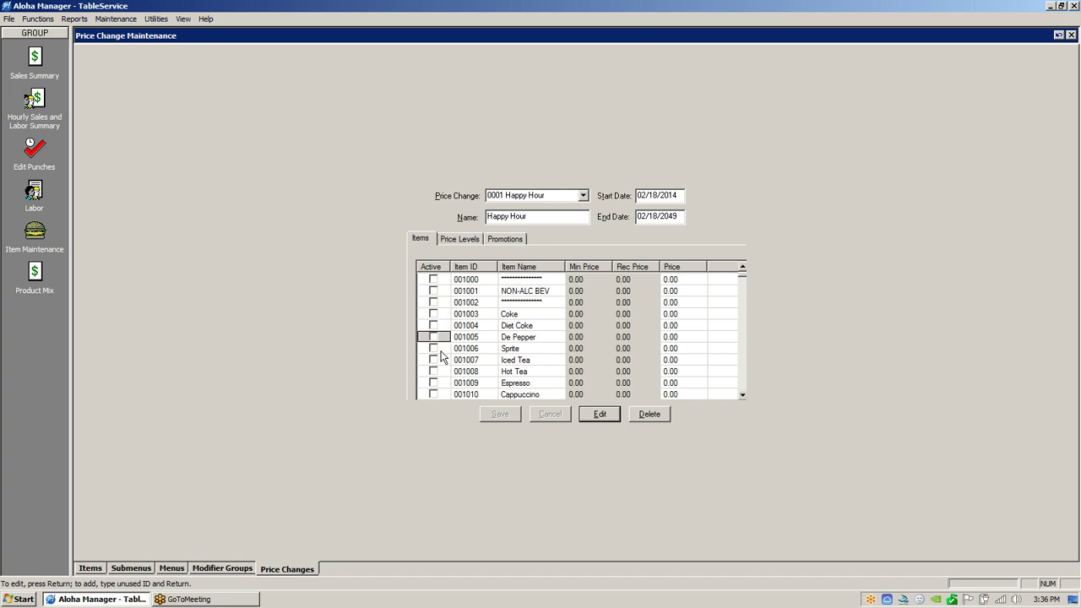
Step: Reopen the Happy Hour price change for editing and save it again
click(599, 414)
click(433, 304)
click(434, 348)
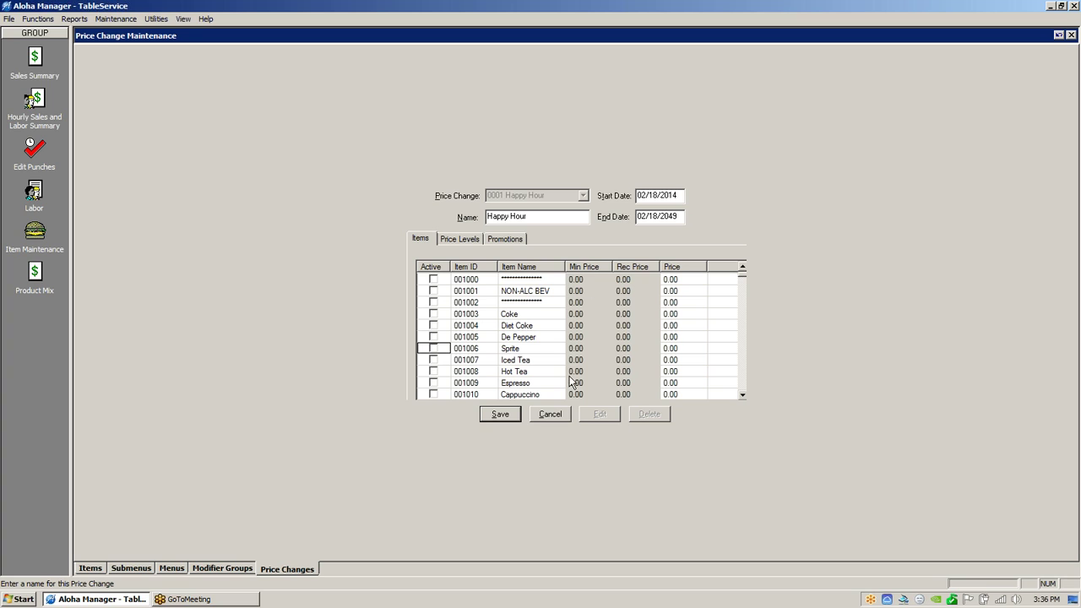
click(500, 414)
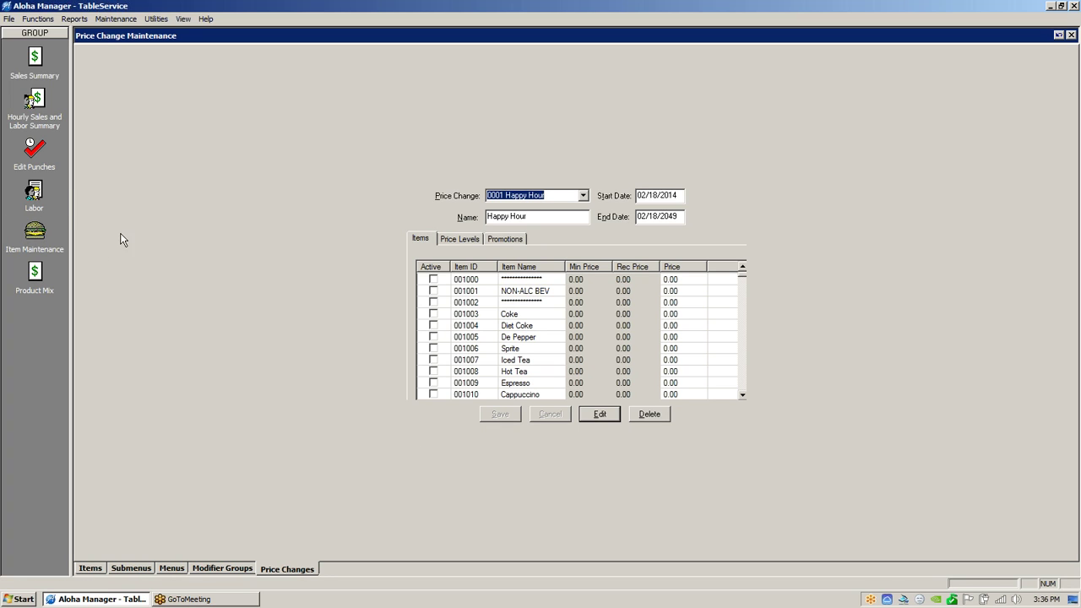
Step: Open the system event list and start adding a new event
click(118, 21)
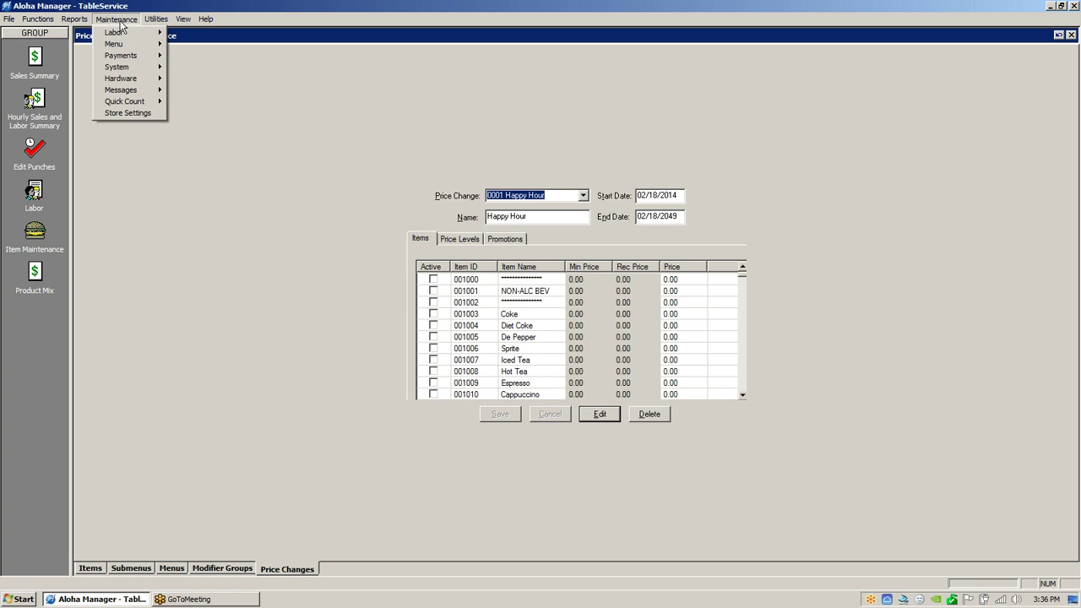
mouse_move(127, 68)
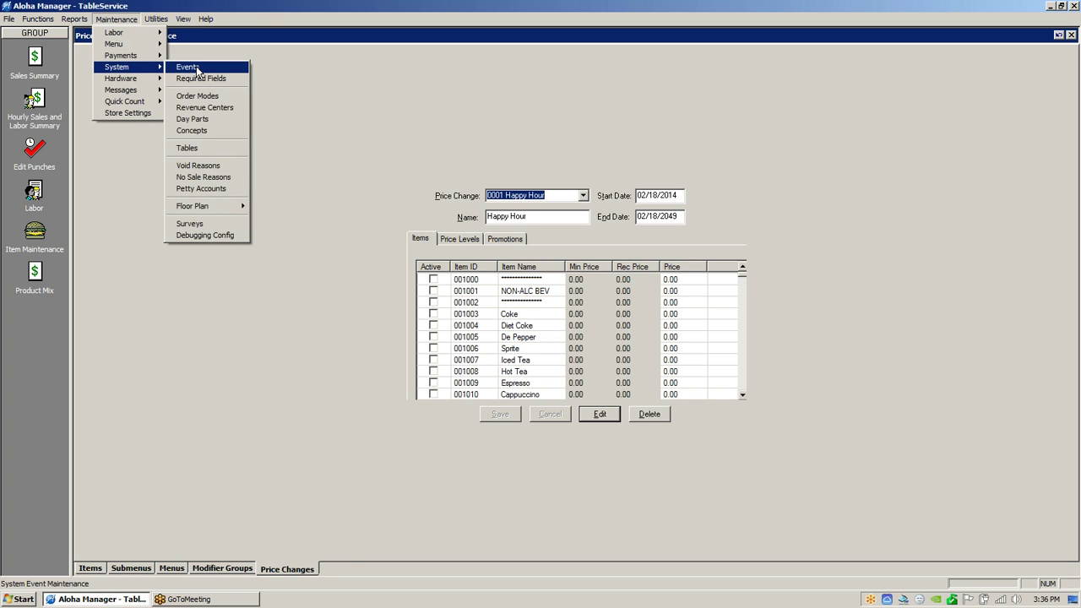
click(191, 66)
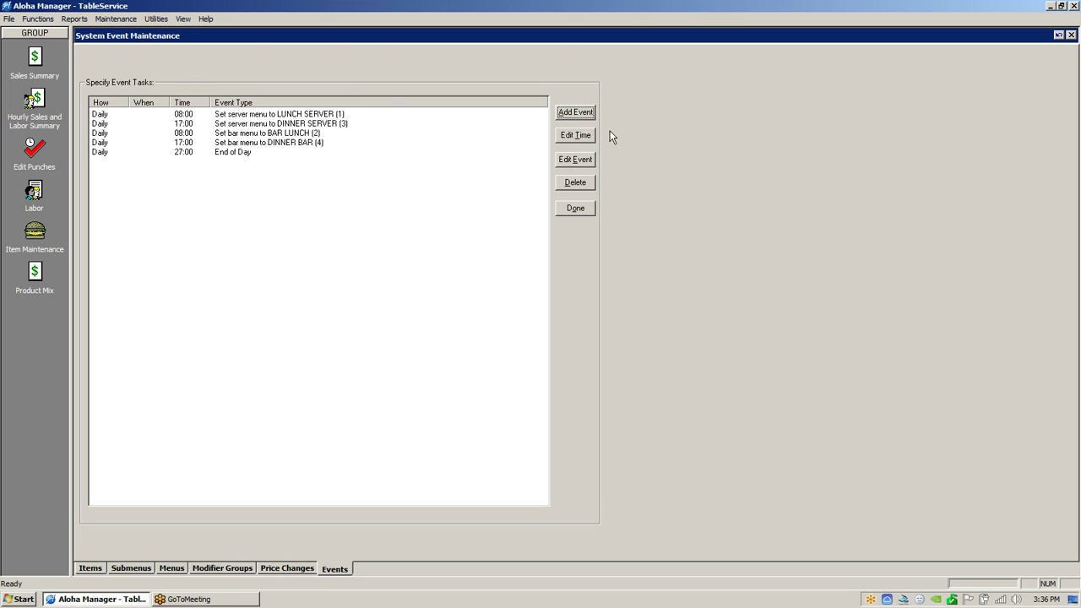
click(575, 114)
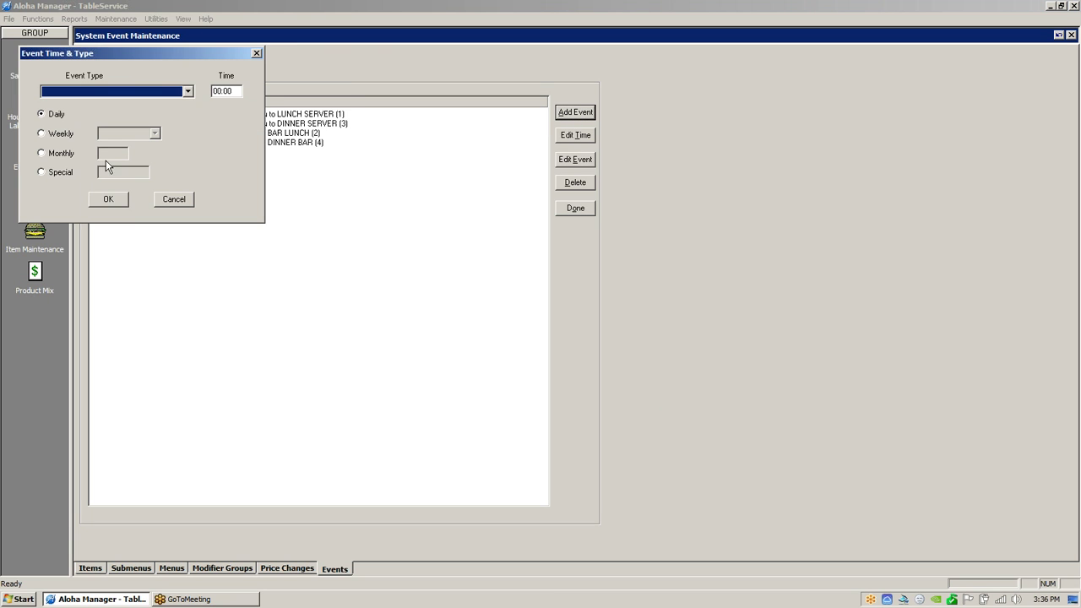
Step: Try the weekly Monday, monthly and special-date recurrence options for the new event
click(60, 133)
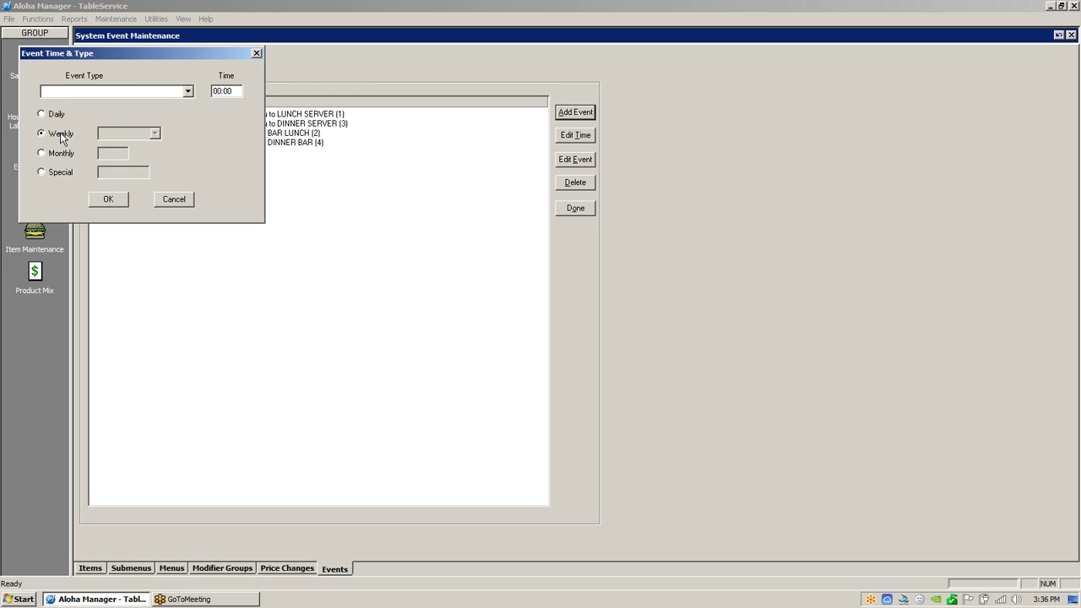
click(155, 134)
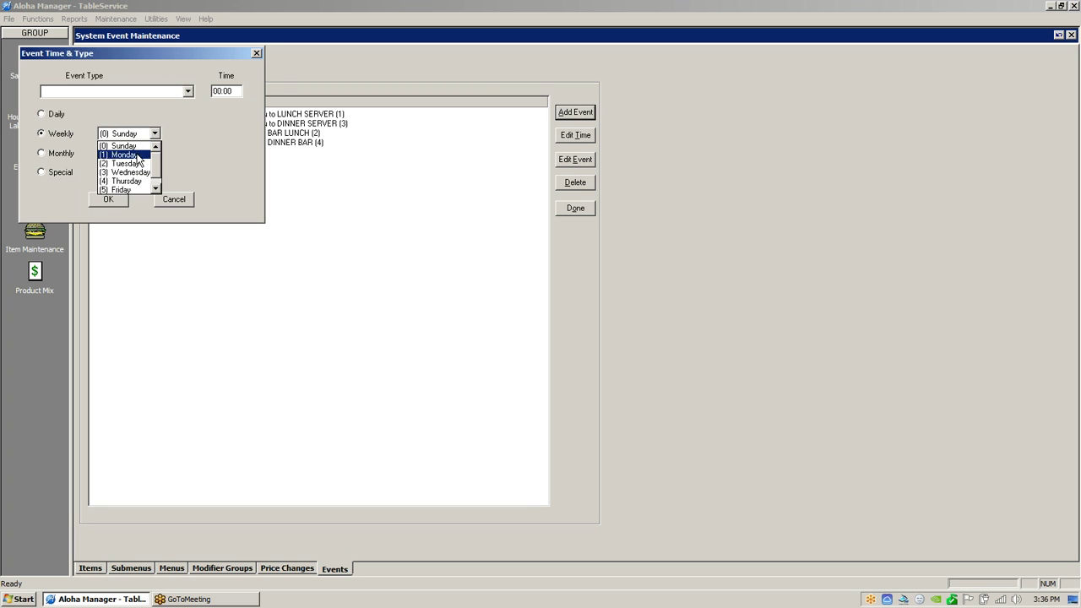
click(136, 154)
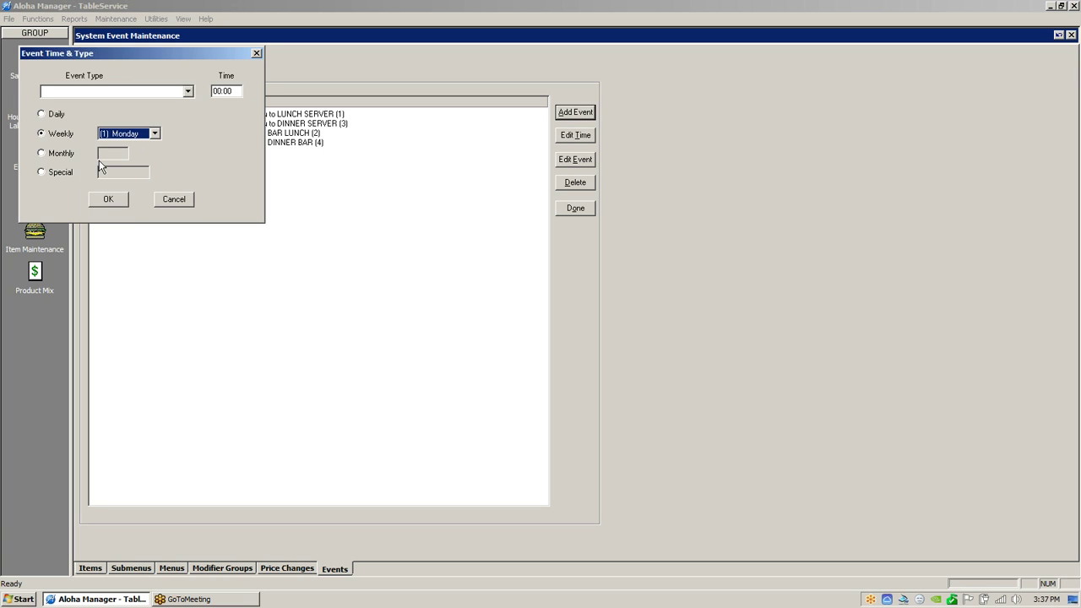
click(59, 117)
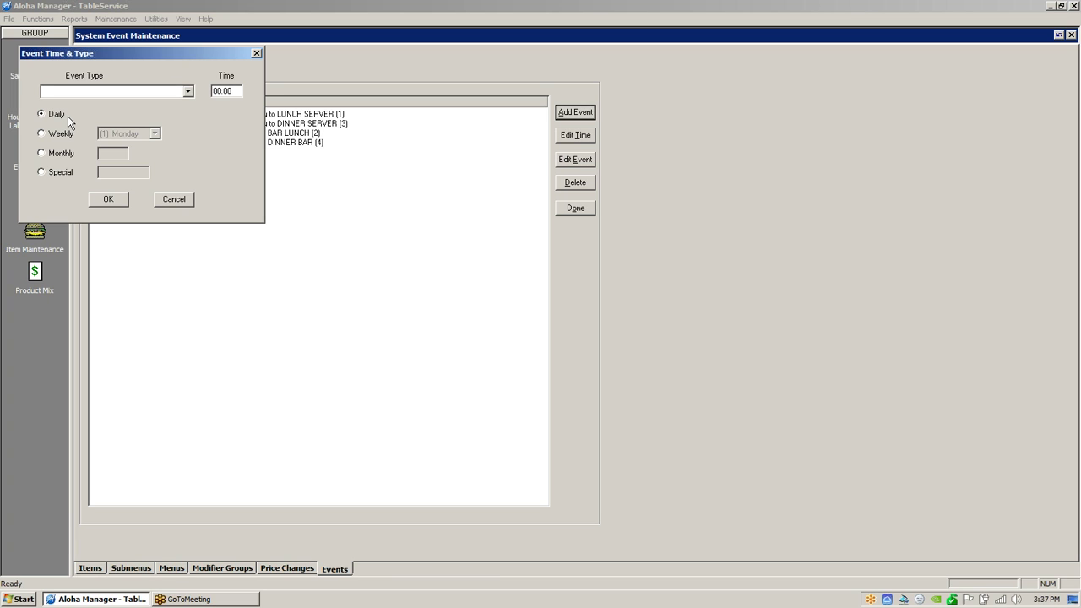
click(76, 153)
click(125, 153)
key(BackSpace)
click(69, 174)
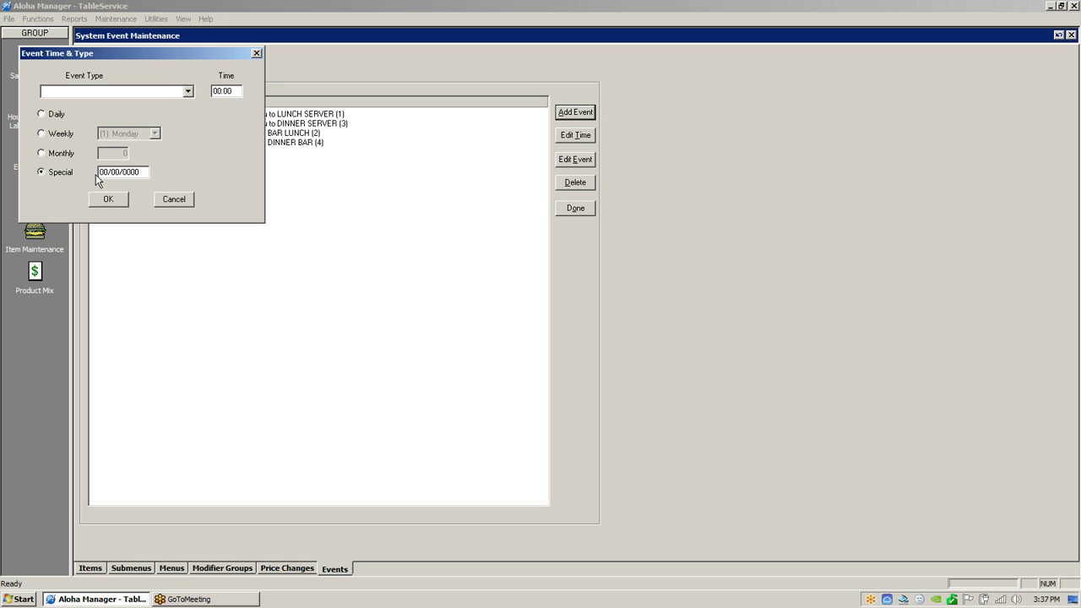
click(141, 172)
click(65, 131)
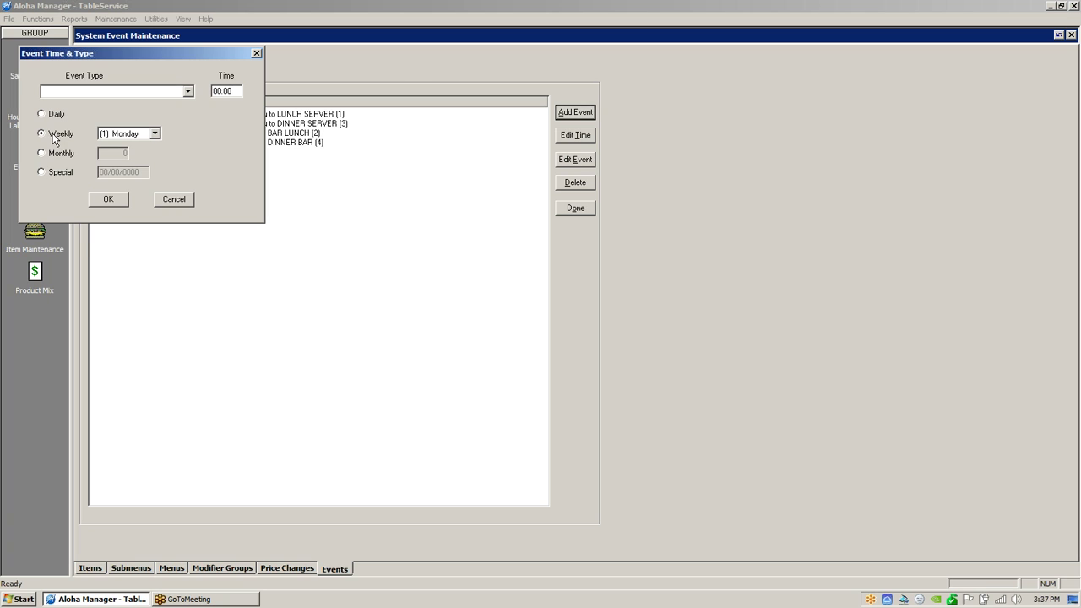
Step: Set the new event to run daily at 15:00 with the event type Set Price Change
click(51, 120)
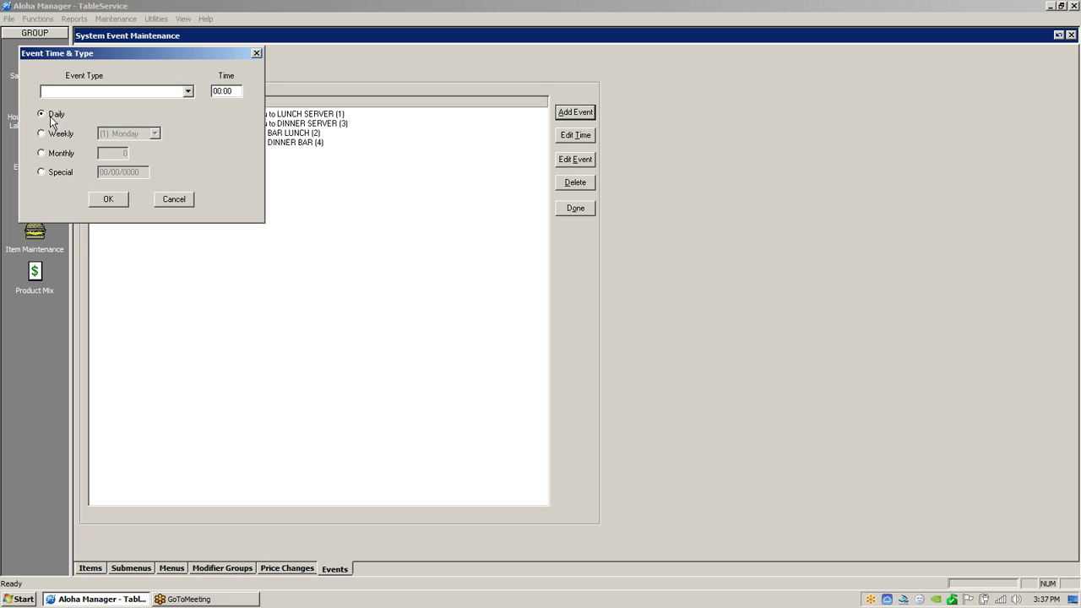
double_click(233, 90)
text(15:00)
click(188, 92)
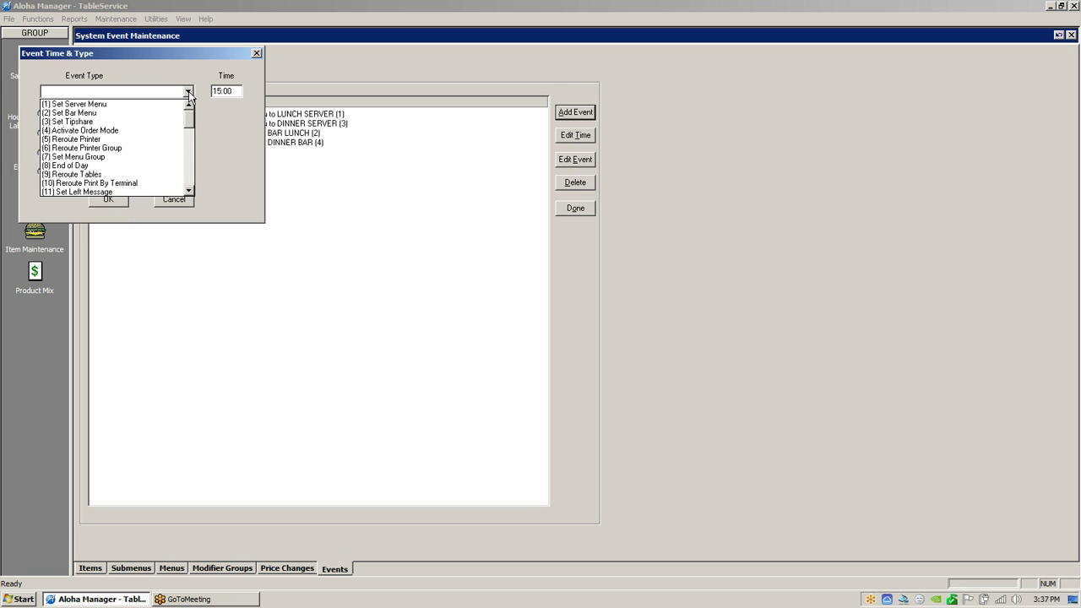
drag(190, 117, 187, 152)
click(96, 167)
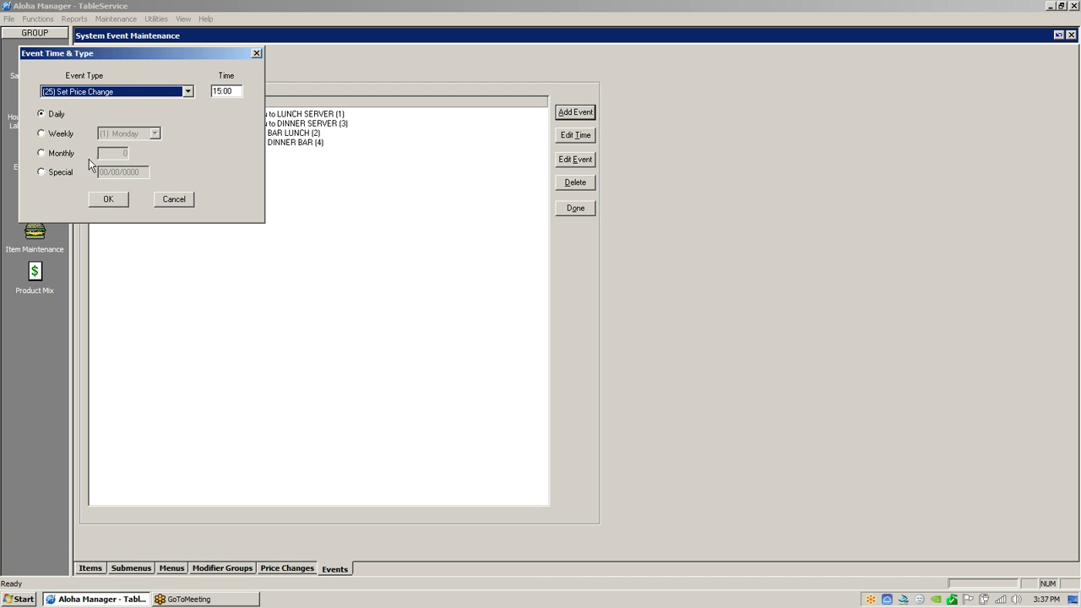
click(112, 201)
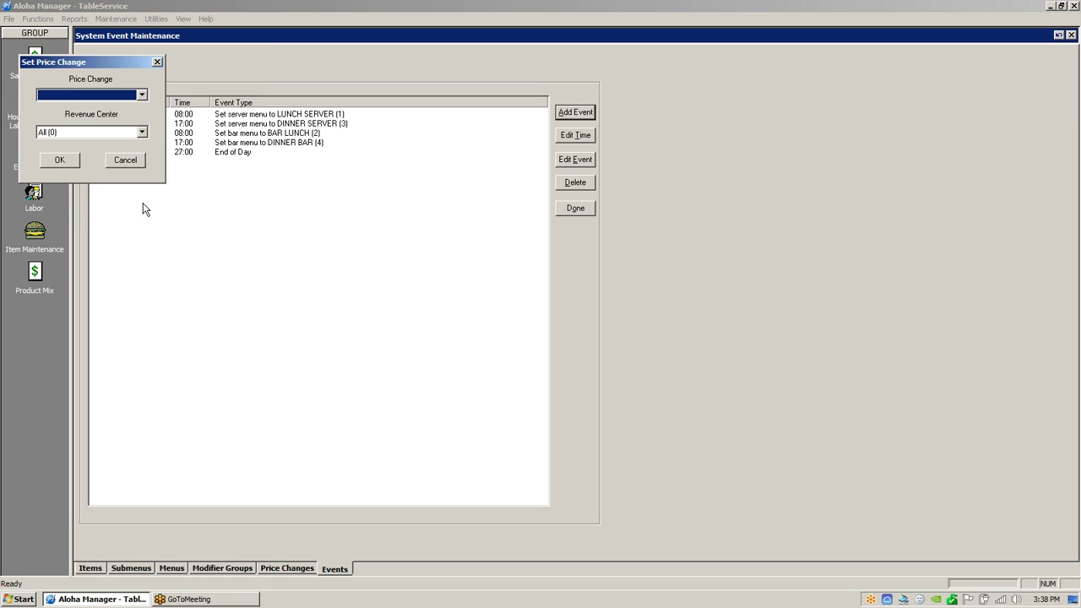
Step: Assign the Happy Hour price change to the 15:00 event and confirm it
click(142, 95)
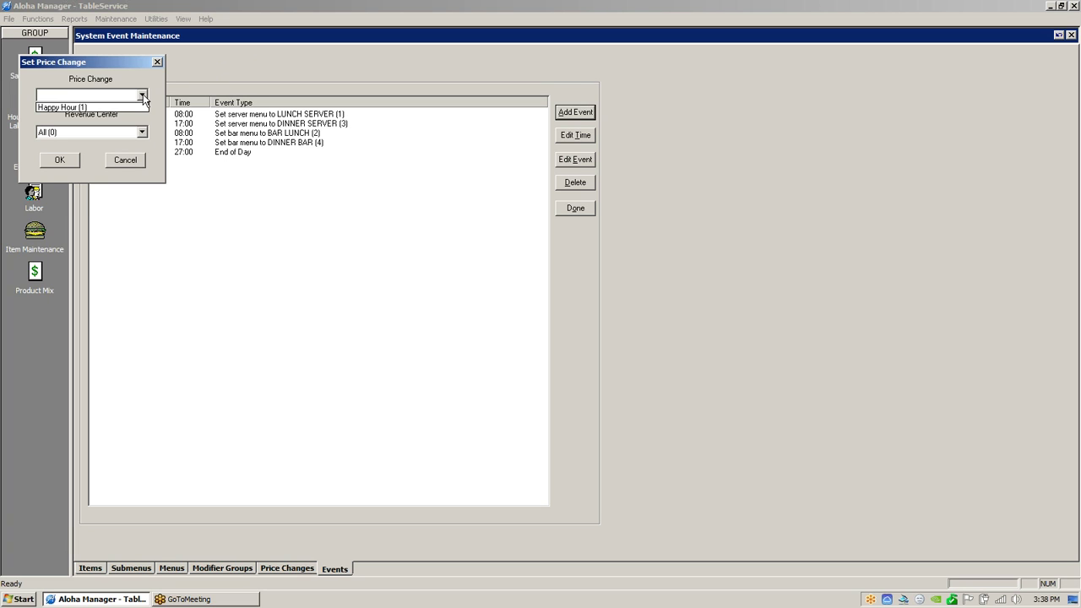
click(83, 109)
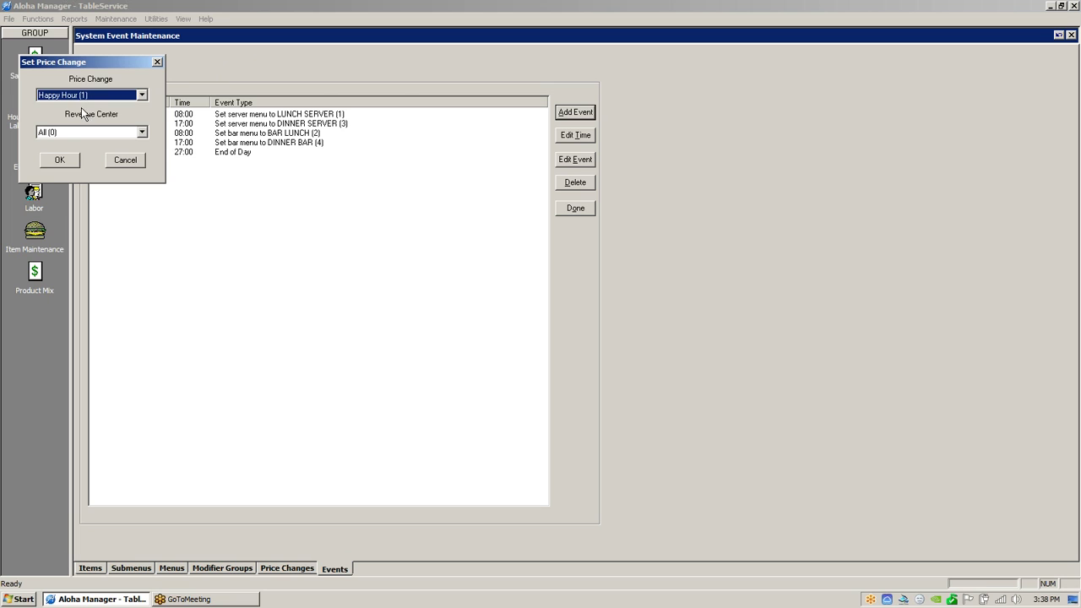
click(60, 161)
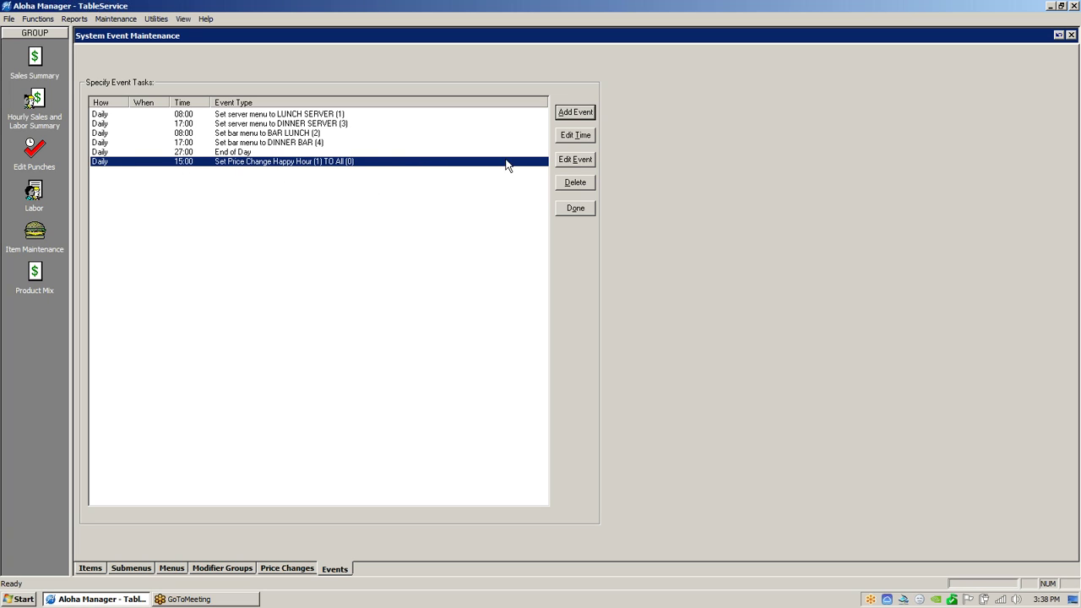
Step: Add another daily event at 17:00 with the event type Disable Price Change
click(585, 114)
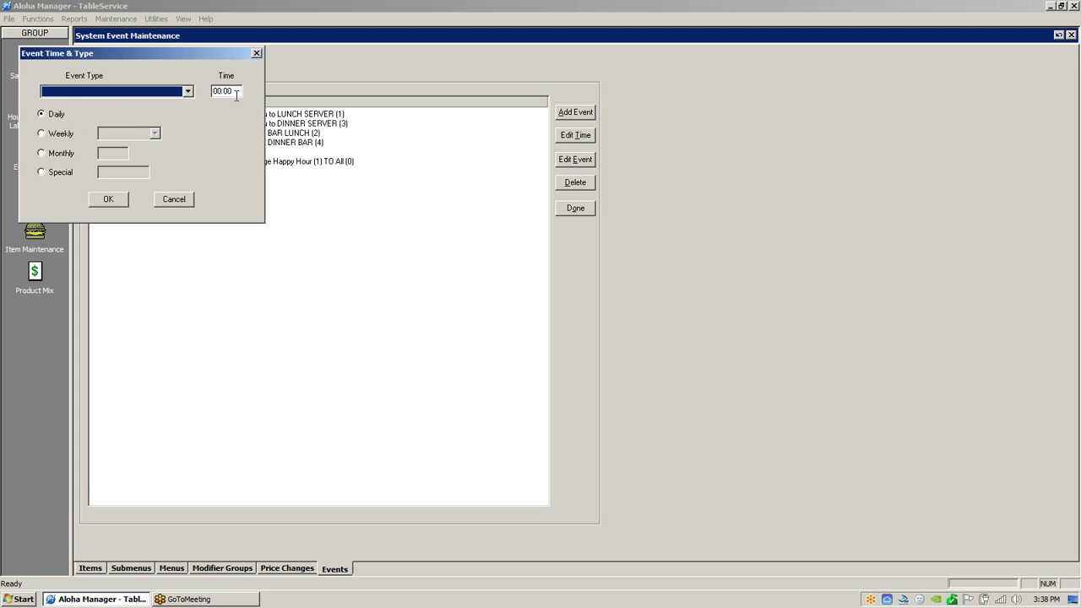
key(Tab)
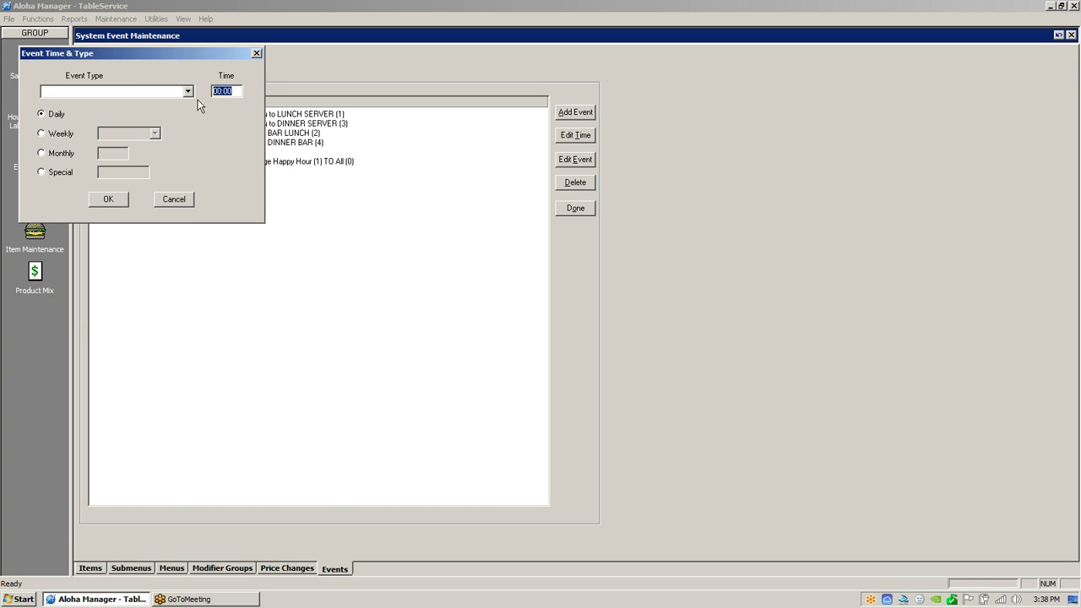
text(17:00)
click(189, 90)
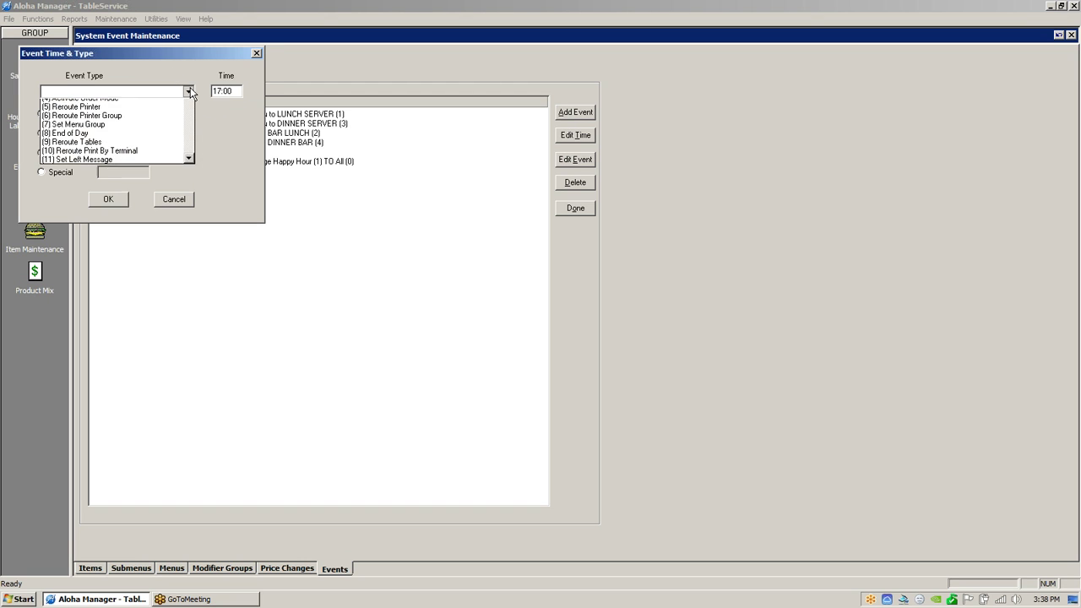
drag(190, 116, 190, 151)
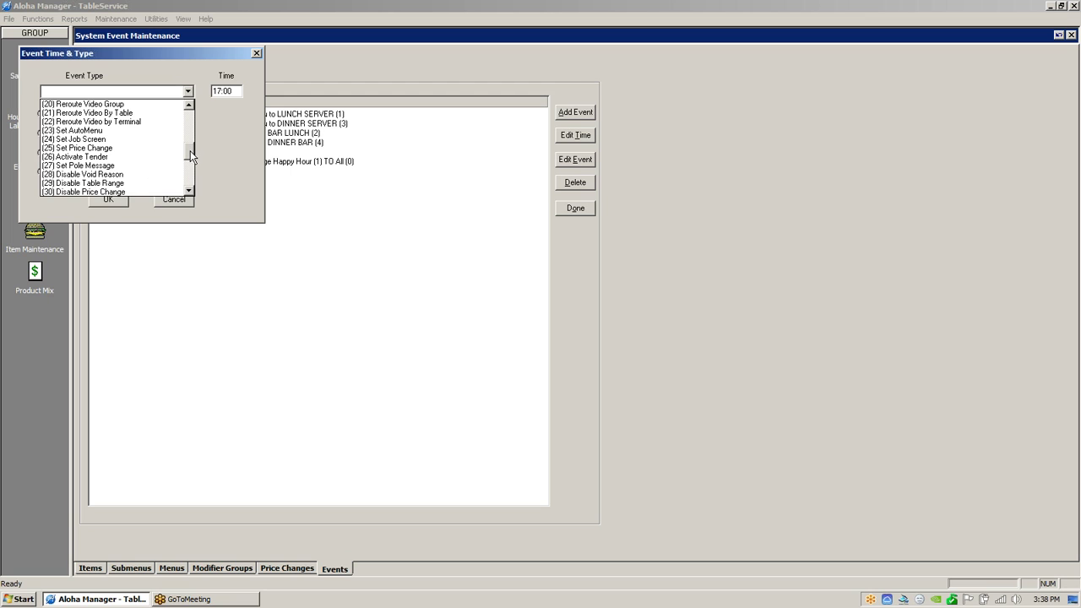
click(102, 191)
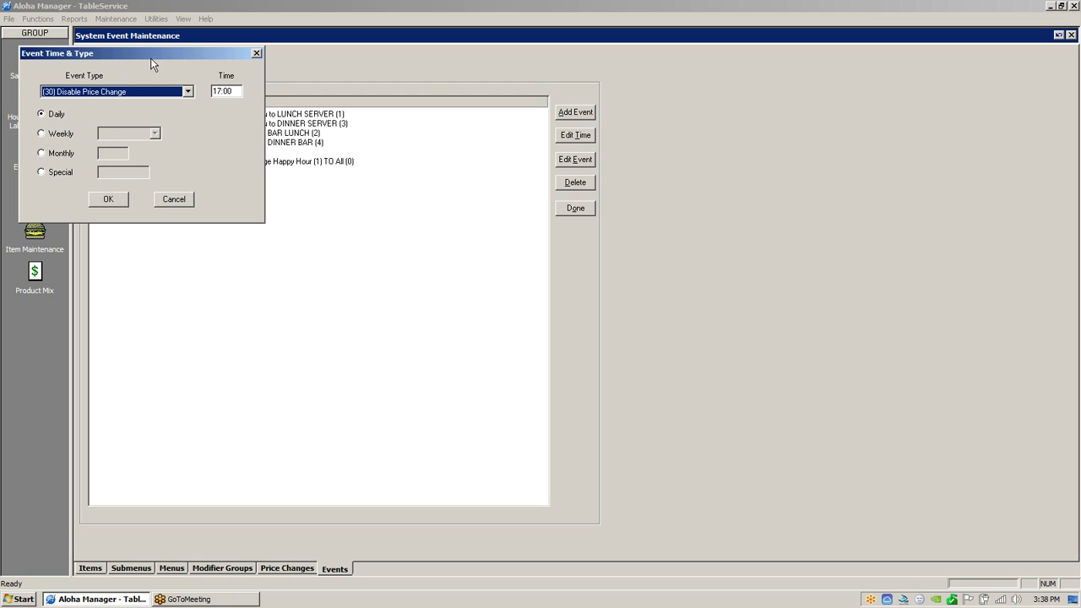
click(104, 199)
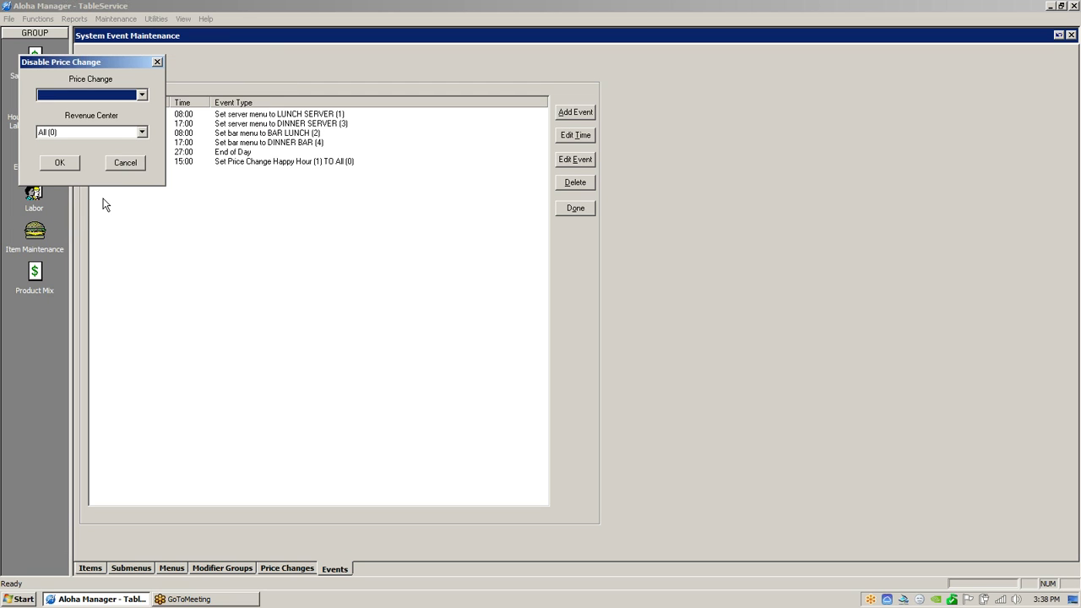
Step: Choose Happy Hour as the price change disabled at 17:00, and finish editing the event list
click(142, 95)
click(82, 107)
click(62, 163)
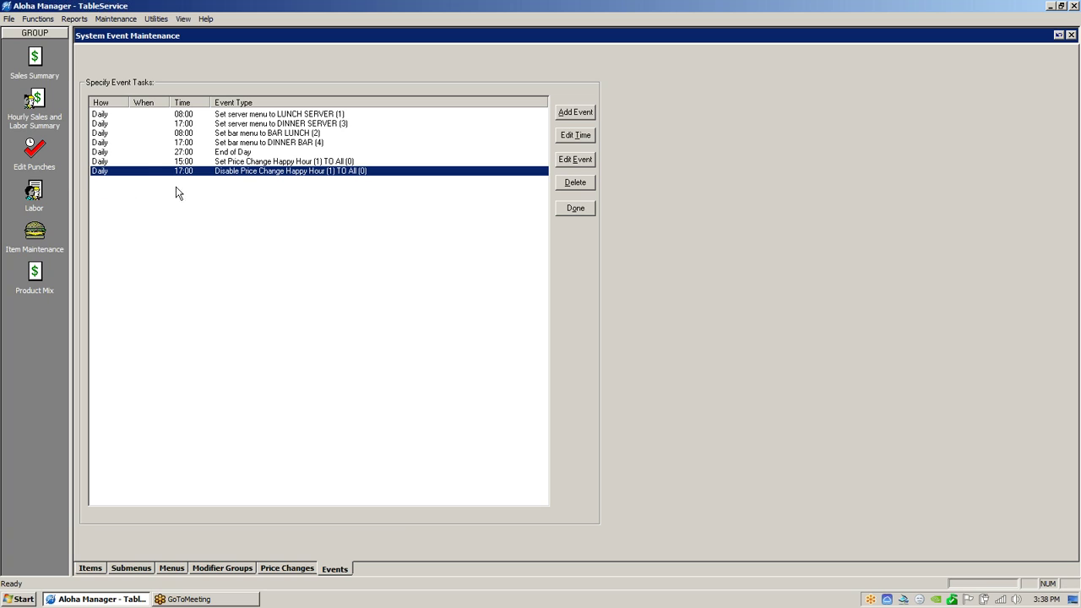
click(581, 211)
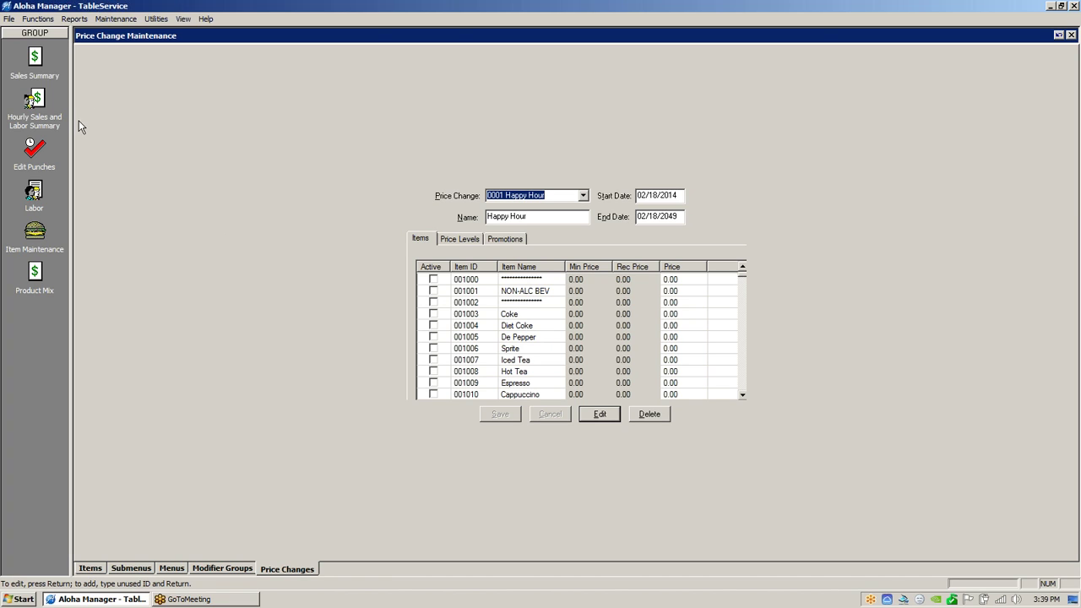
Step: Reopen the system event list and add a new event of type Set Submenu Item
click(122, 20)
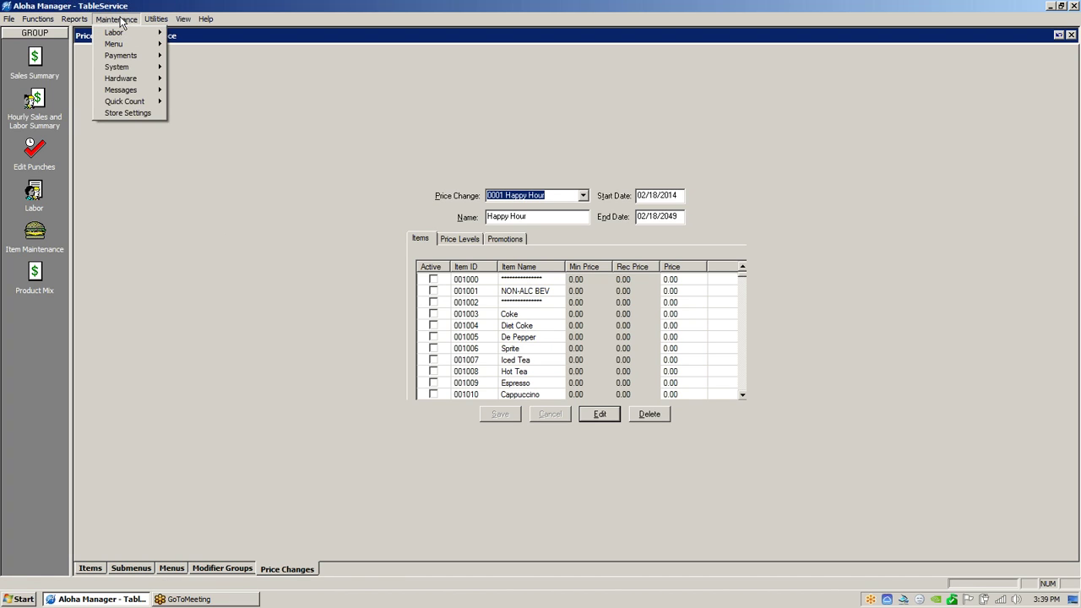
mouse_move(134, 71)
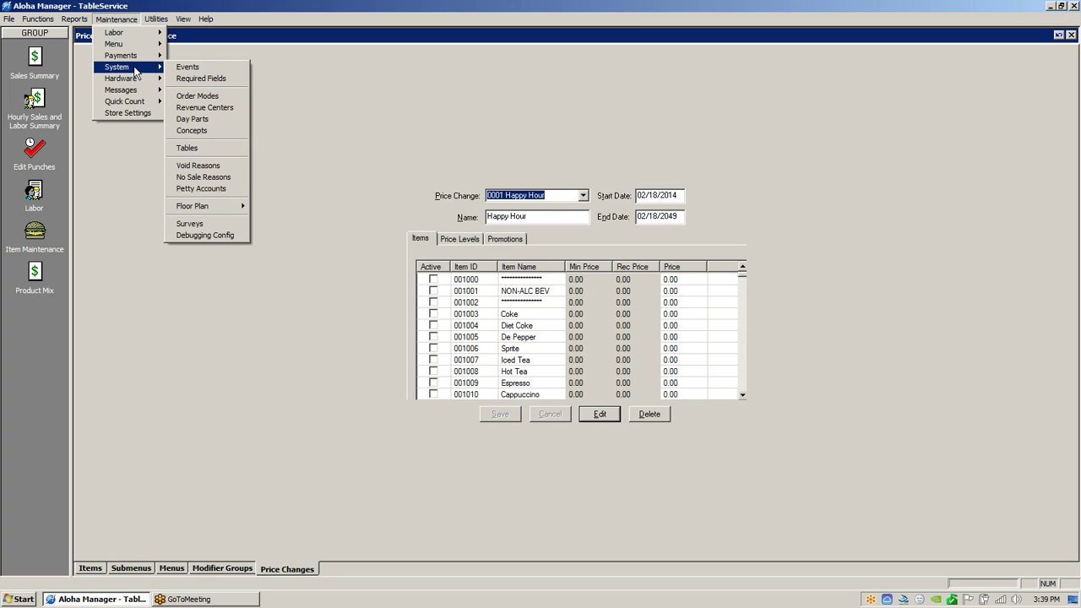
click(203, 71)
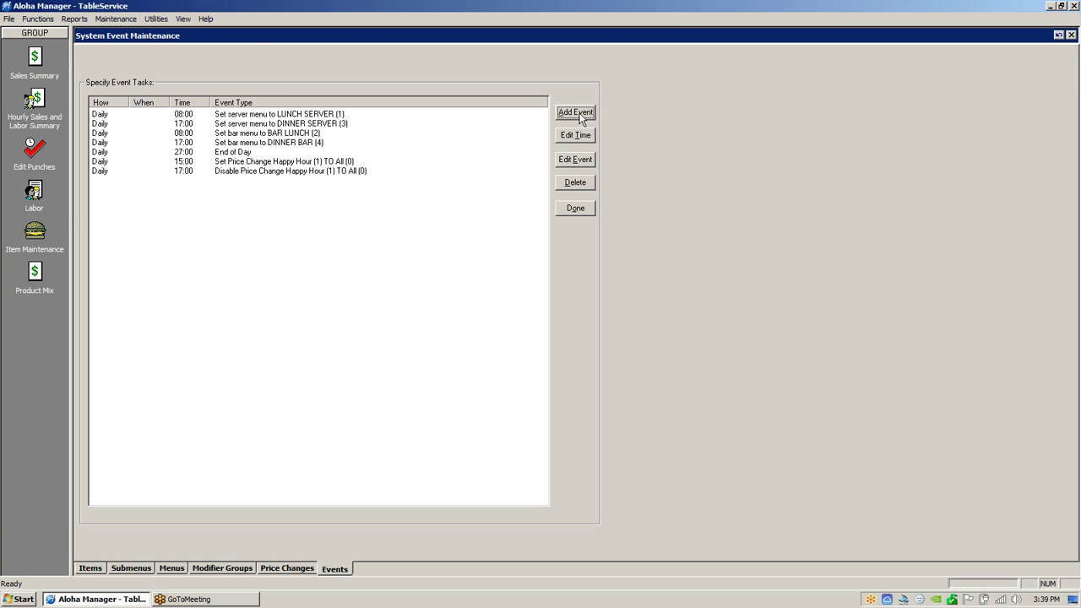
click(582, 118)
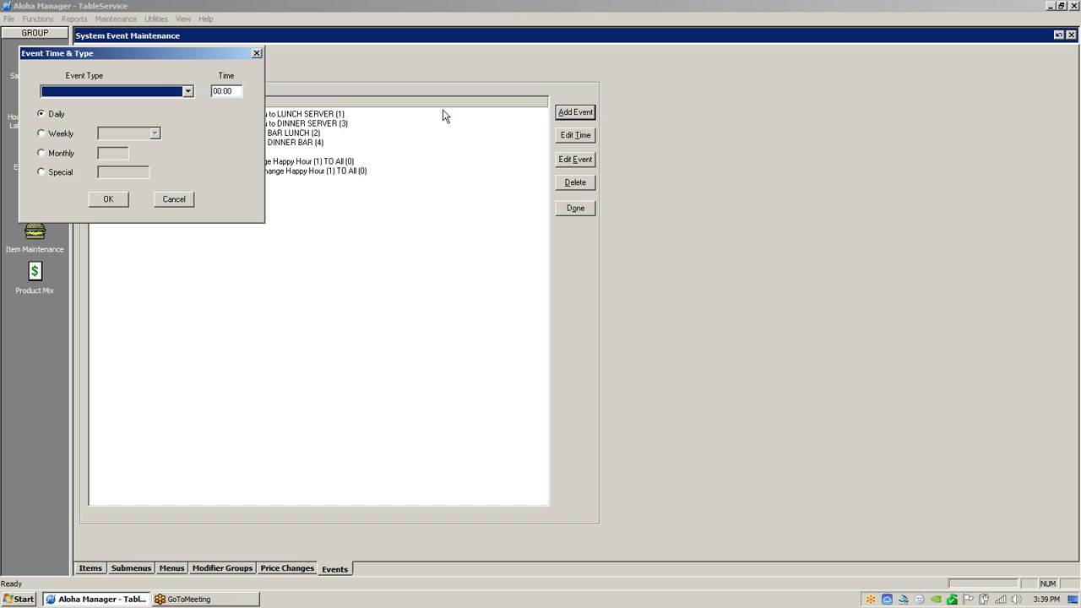
click(188, 91)
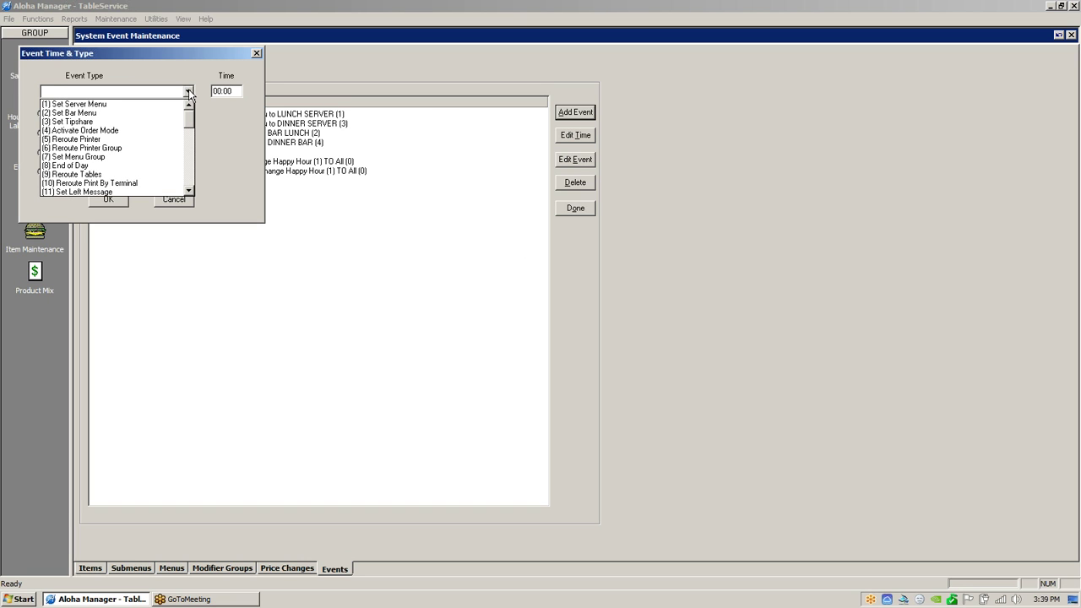
click(188, 191)
click(189, 191)
click(188, 190)
click(188, 190)
click(188, 191)
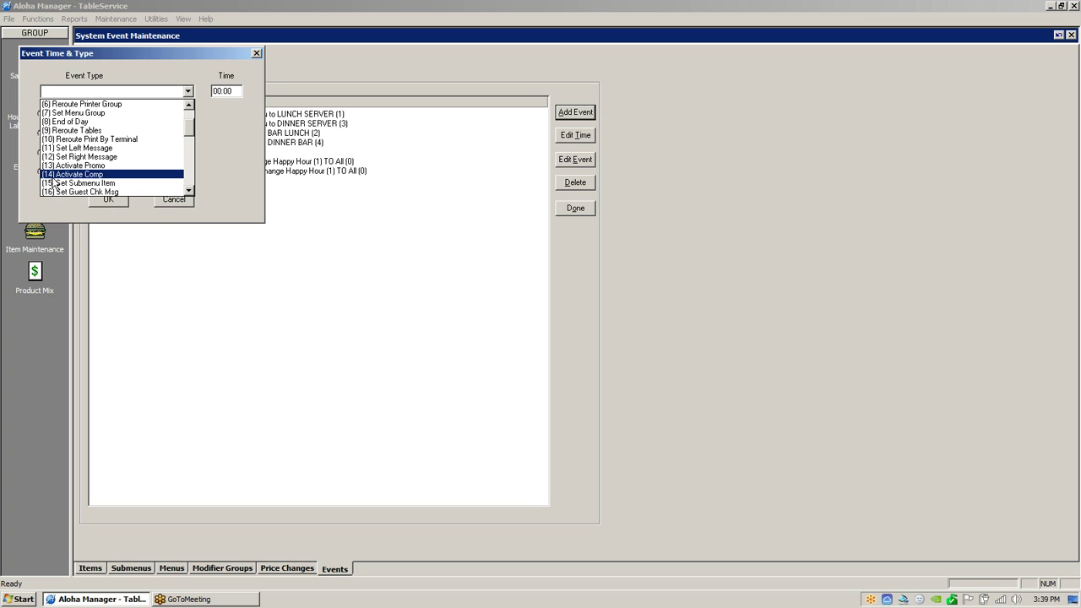
click(72, 183)
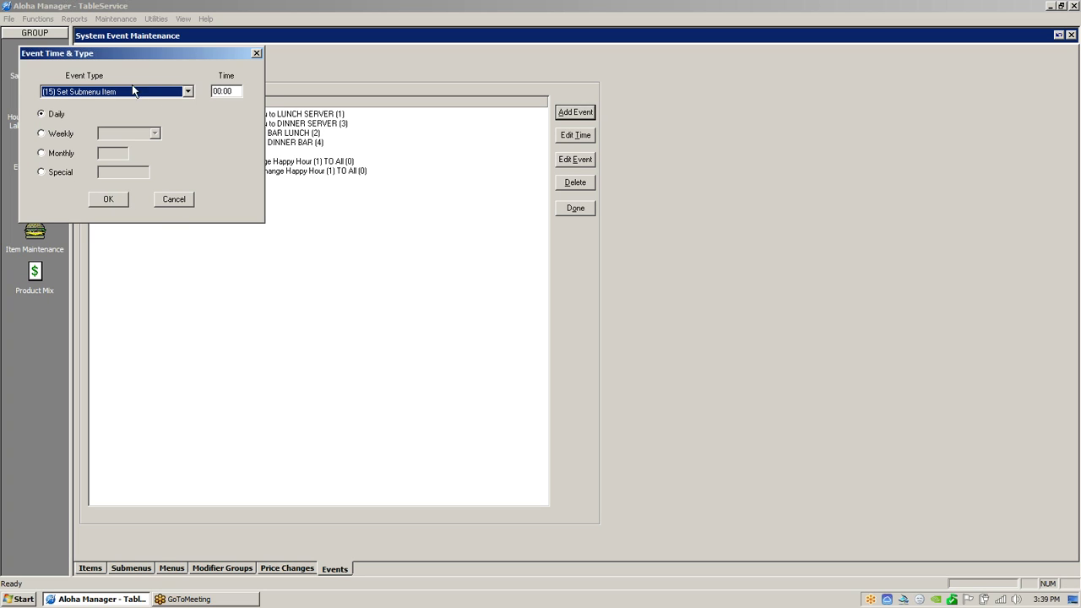
Step: Schedule the Set Submenu Item event as a special event on 02/19/2014 at 10:00, and continue to its submenu settings
click(58, 134)
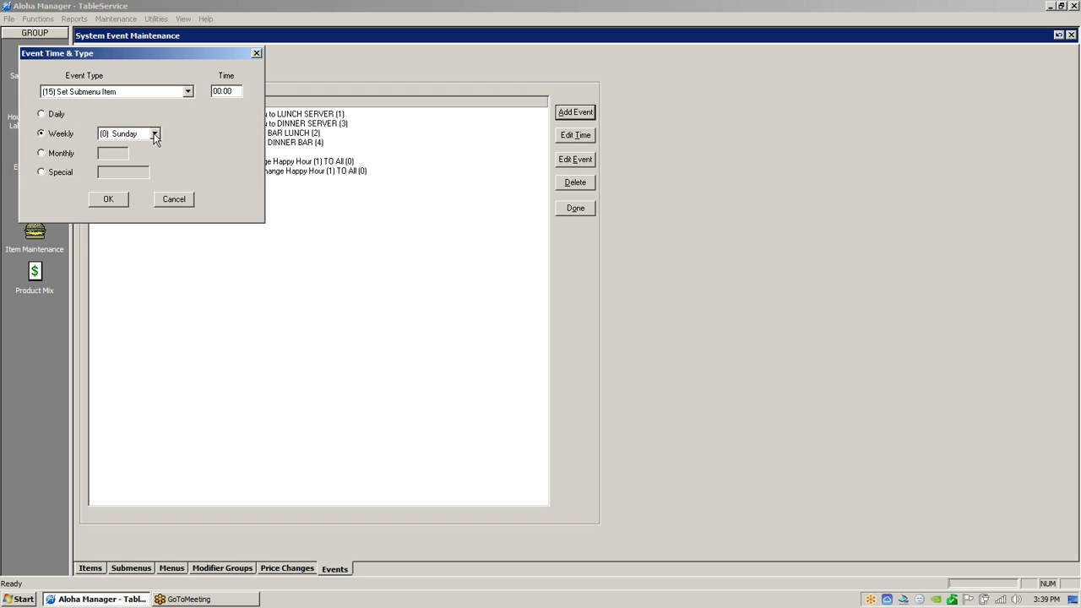
click(52, 171)
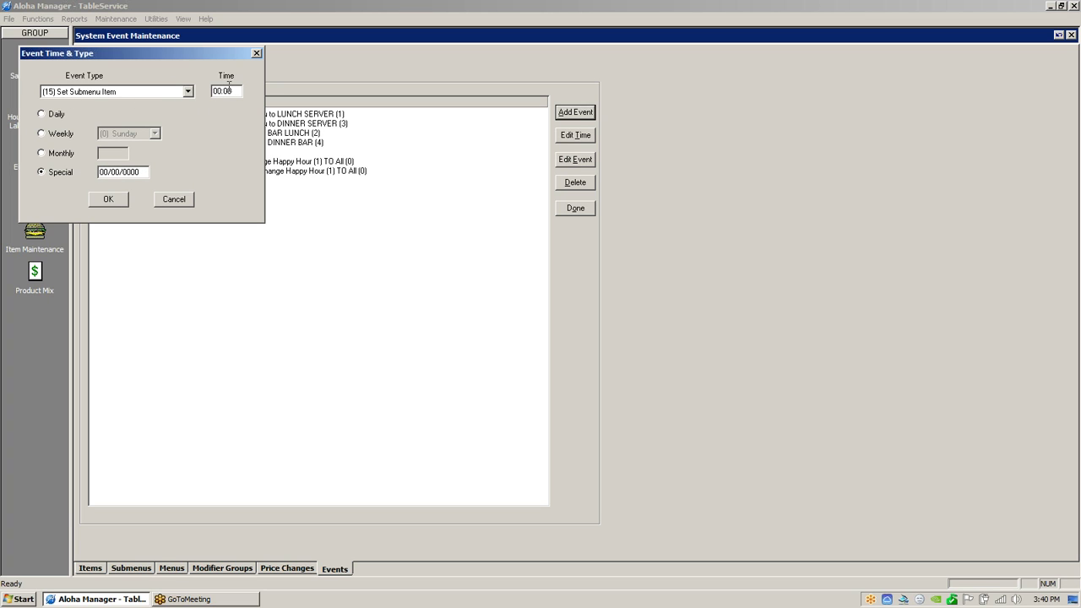
drag(236, 91, 213, 91)
text(10:00)
drag(145, 172, 98, 173)
text(02/19/2014)
click(106, 201)
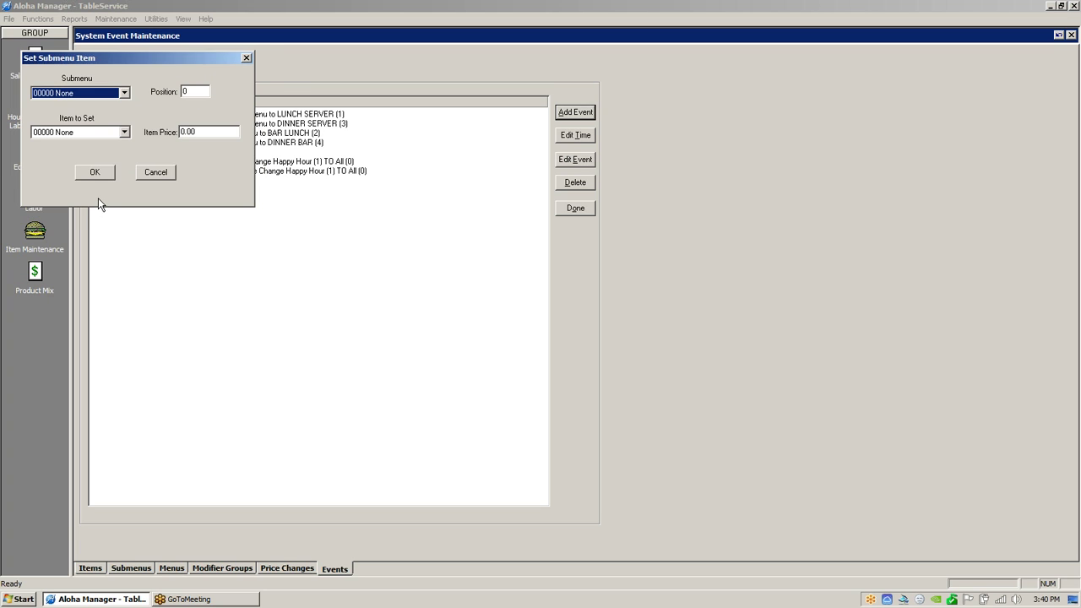
Step: Choose DELI ITEMS as the submenu for the Set Submenu Item event and set the position to 7
click(125, 94)
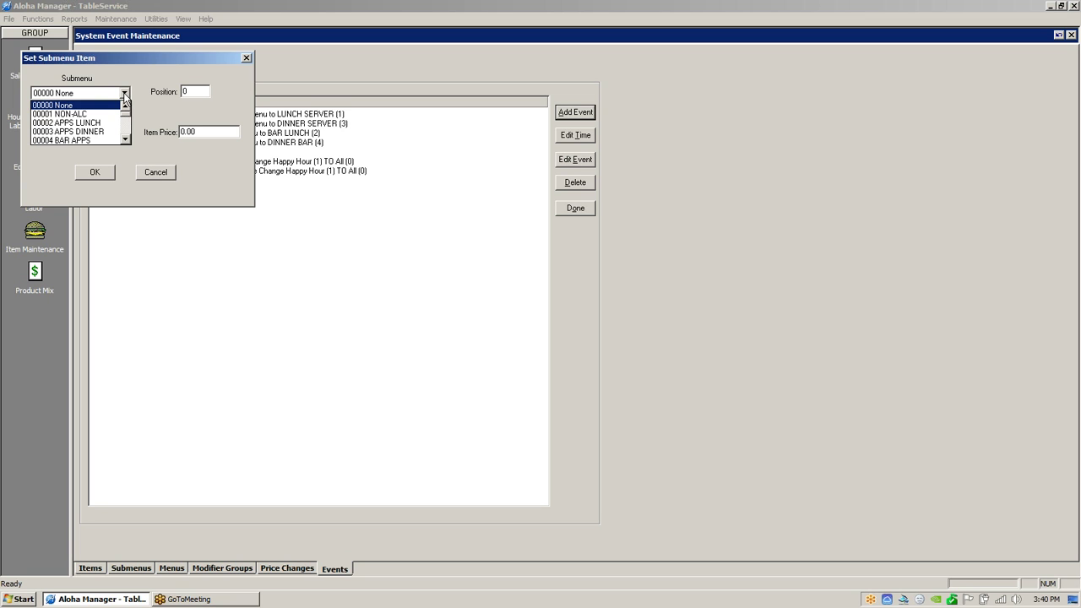
click(126, 140)
click(126, 140)
click(126, 140)
click(126, 141)
click(126, 140)
click(126, 140)
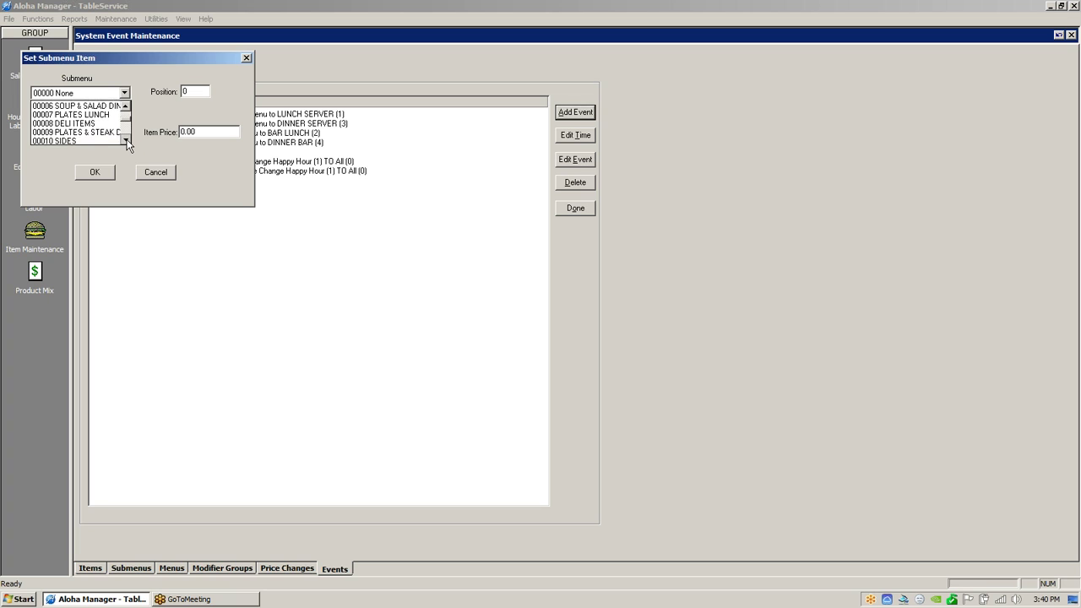
click(89, 126)
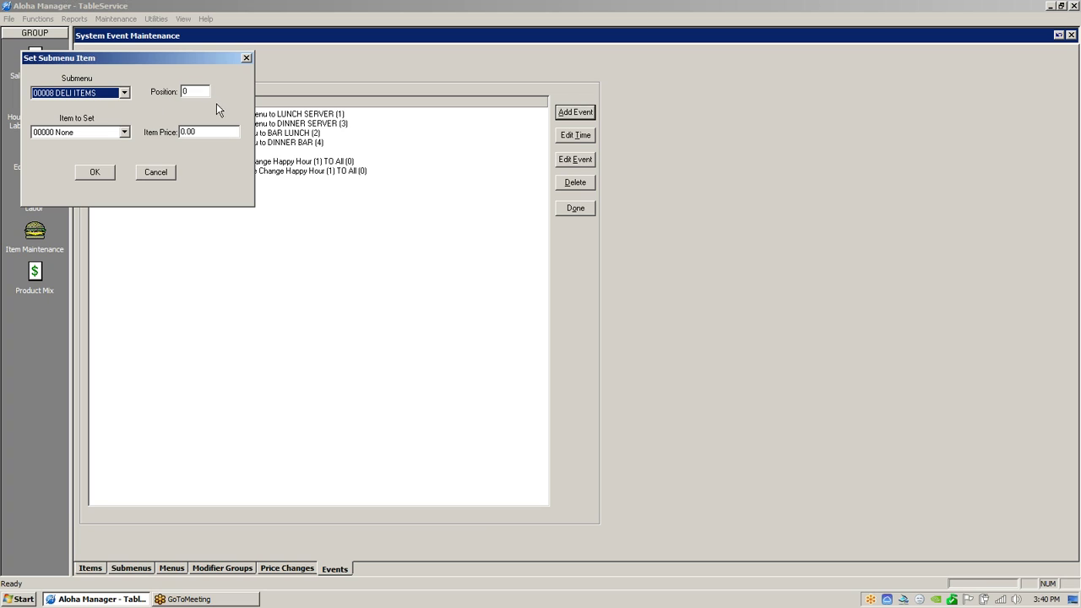
key(Tab)
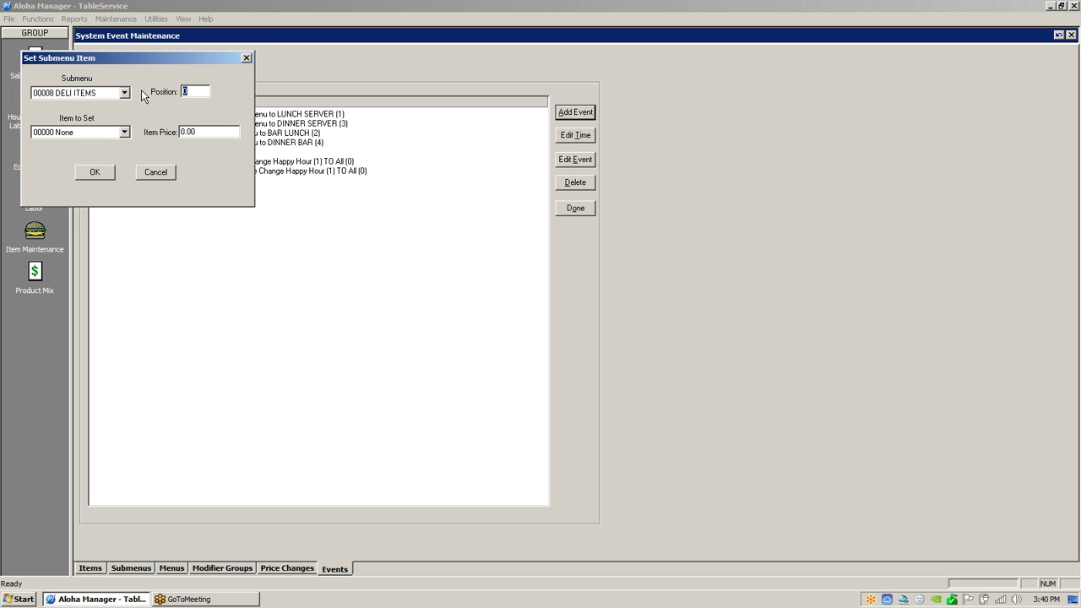
text(7)
Step: Choose 002905 Top Roast Sirloin as the item to set on the DELI ITEMS submenu
click(126, 132)
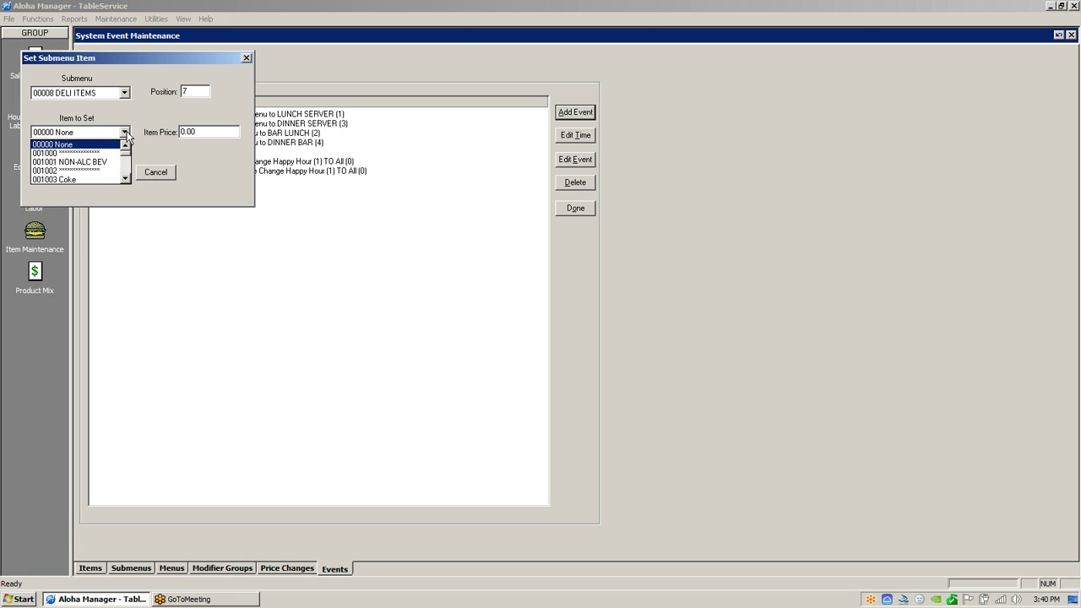
click(125, 179)
click(125, 179)
click(125, 179)
click(125, 179)
click(125, 179)
click(125, 179)
click(126, 179)
click(125, 179)
click(125, 179)
click(125, 179)
click(125, 179)
click(125, 179)
click(125, 179)
click(125, 179)
click(125, 179)
click(125, 179)
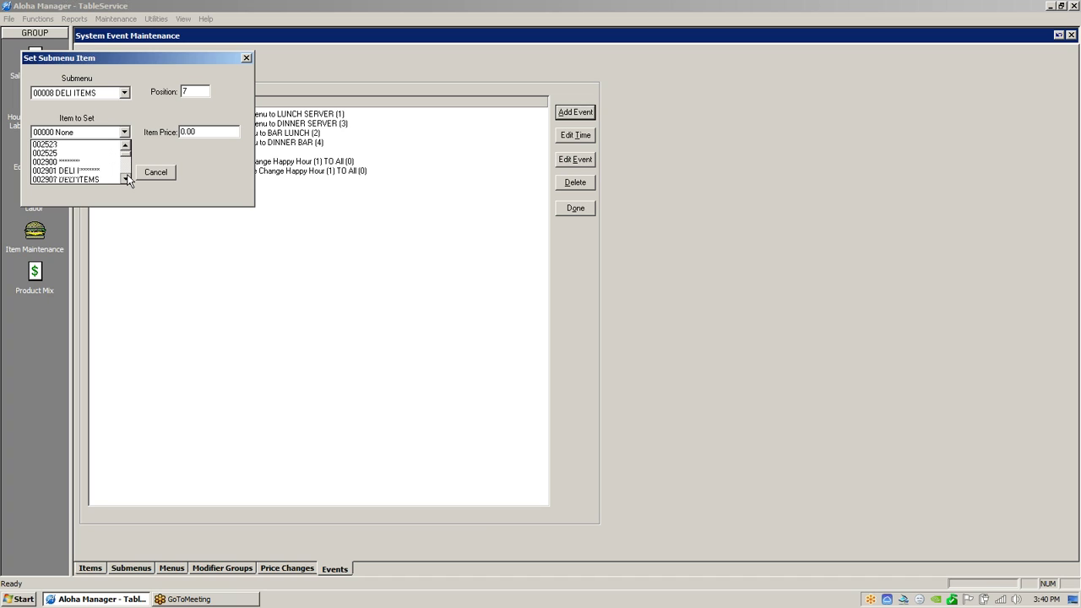
click(125, 179)
click(125, 179)
click(125, 179)
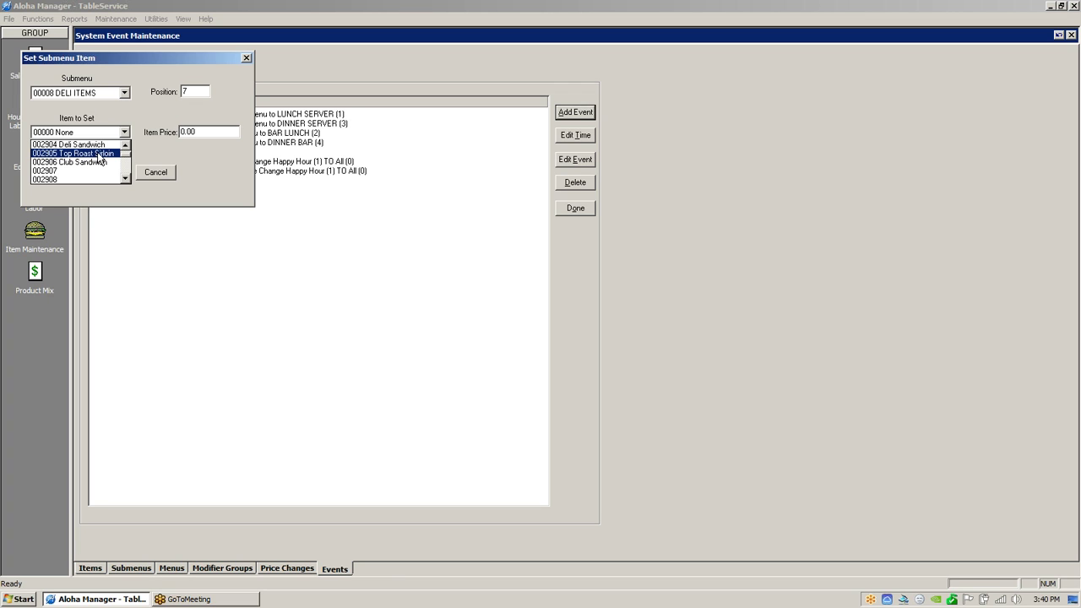
click(100, 154)
Step: Set the price of the submenu item to 9.99 and save the event
key(Tab)
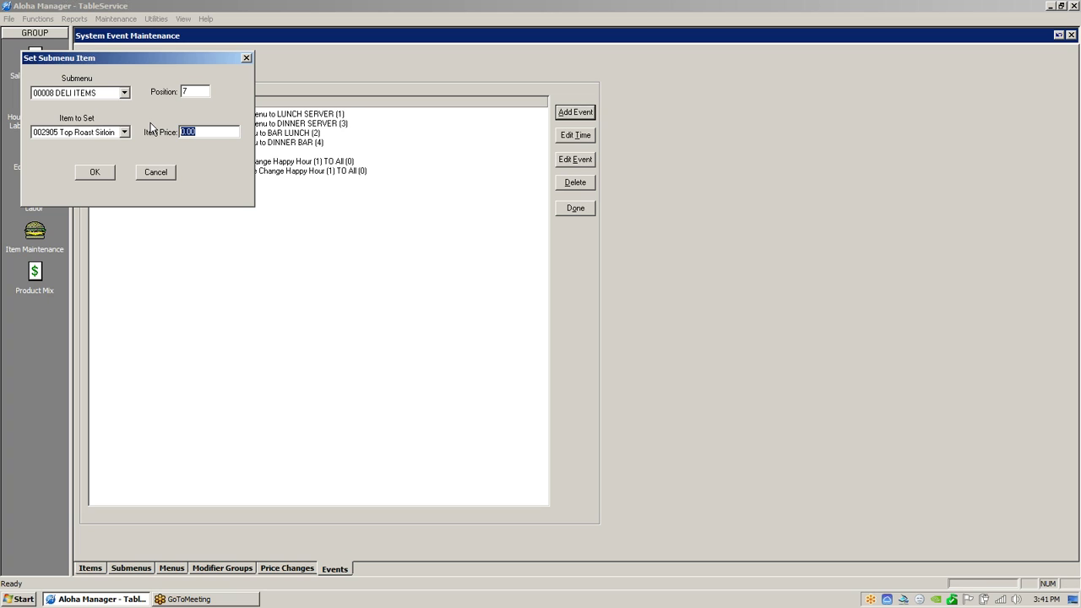
text(5)
text(.99)
click(98, 172)
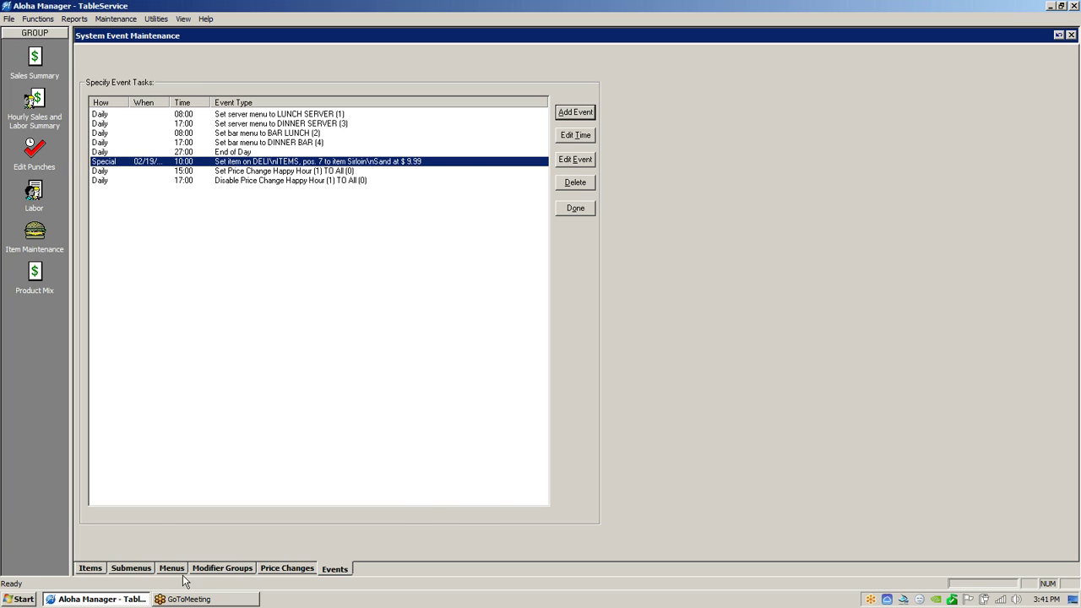
Step: Open the DELI ITEMS submenu in submenu maintenance to examine its item positions
click(138, 567)
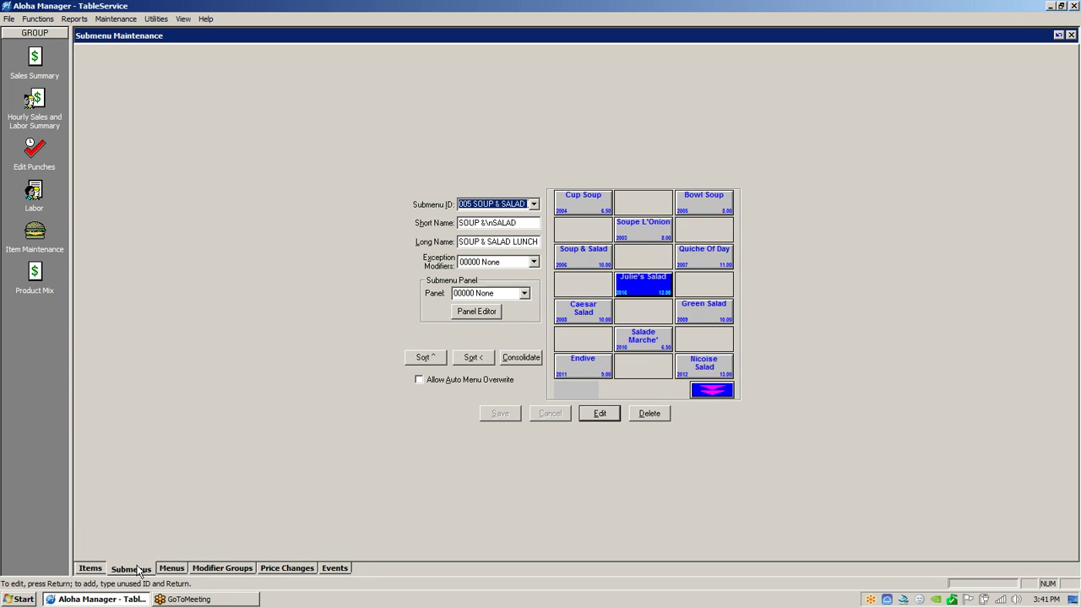
click(534, 205)
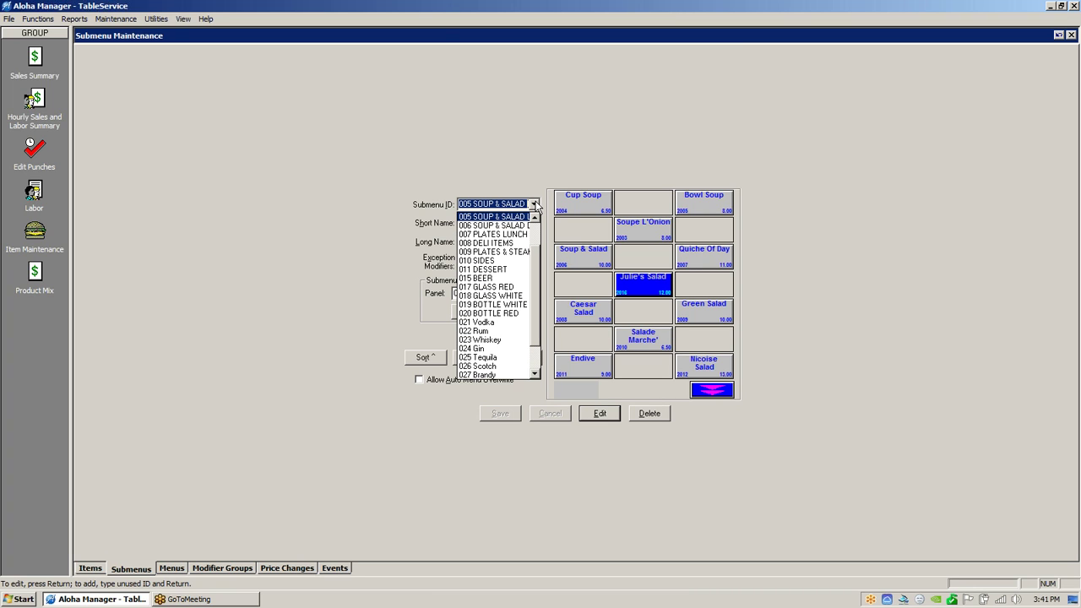
click(520, 244)
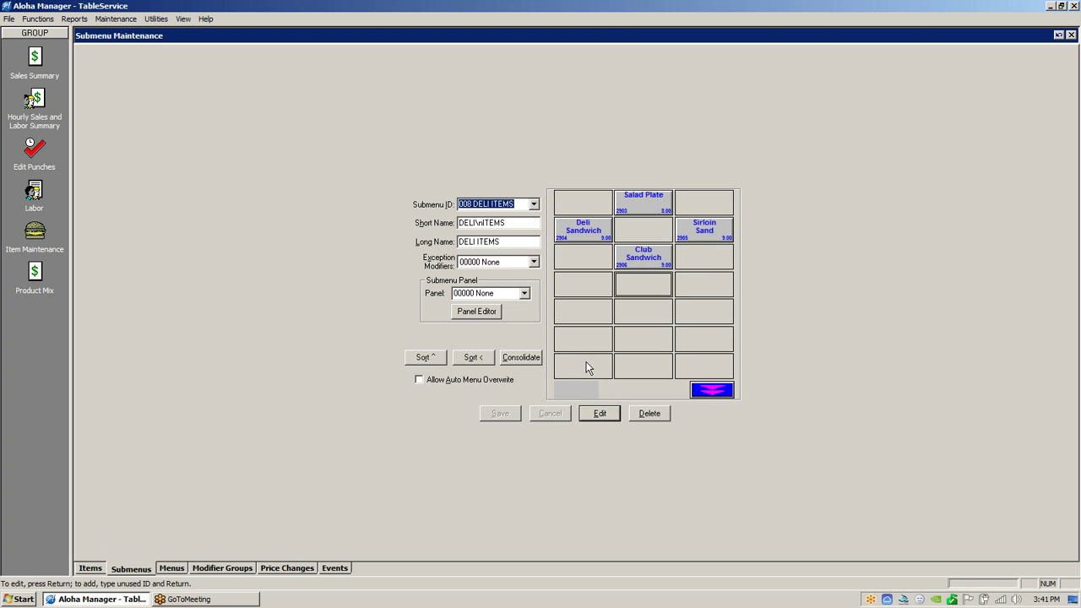
Step: Delete the special 10:00 event that sets the sirloin sandwich on DELI ITEMS from the system event list
click(331, 570)
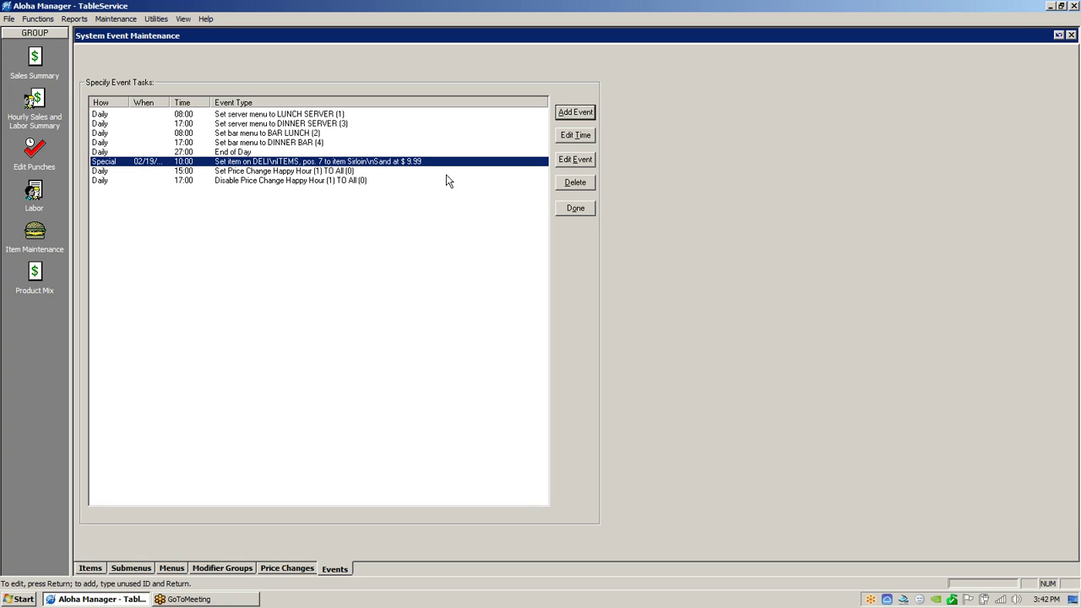
click(575, 182)
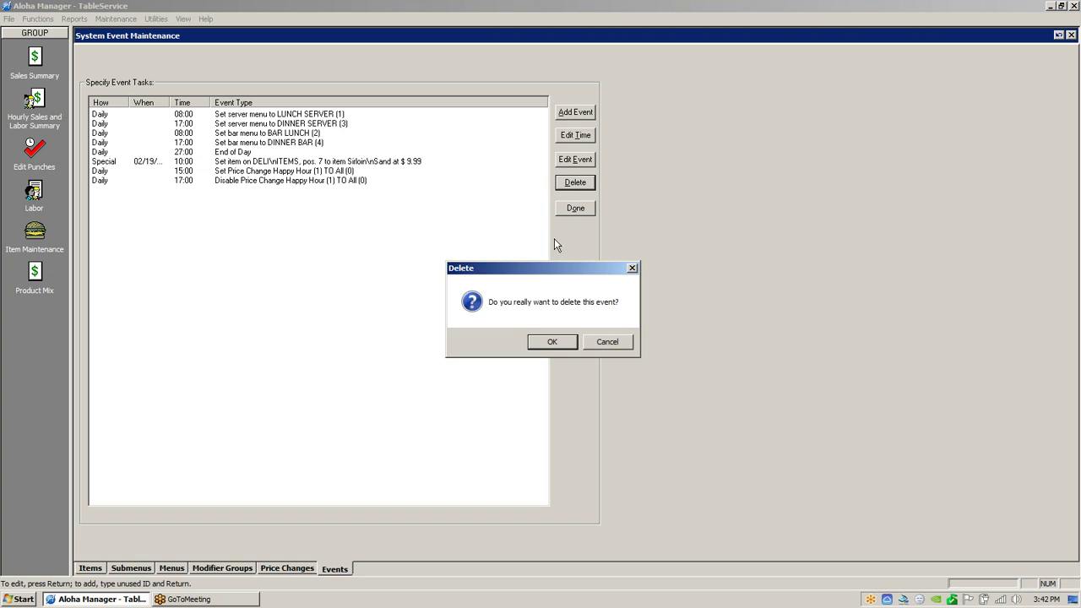
click(555, 343)
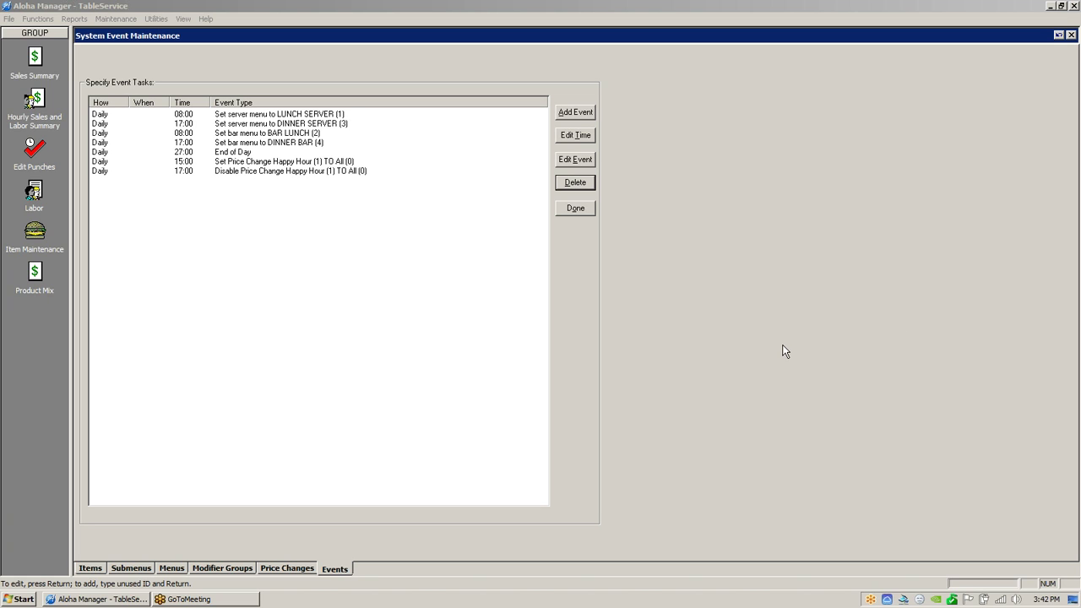
Step: Recheck the layout of the DELI ITEMS submenu and return to the system event list
click(140, 568)
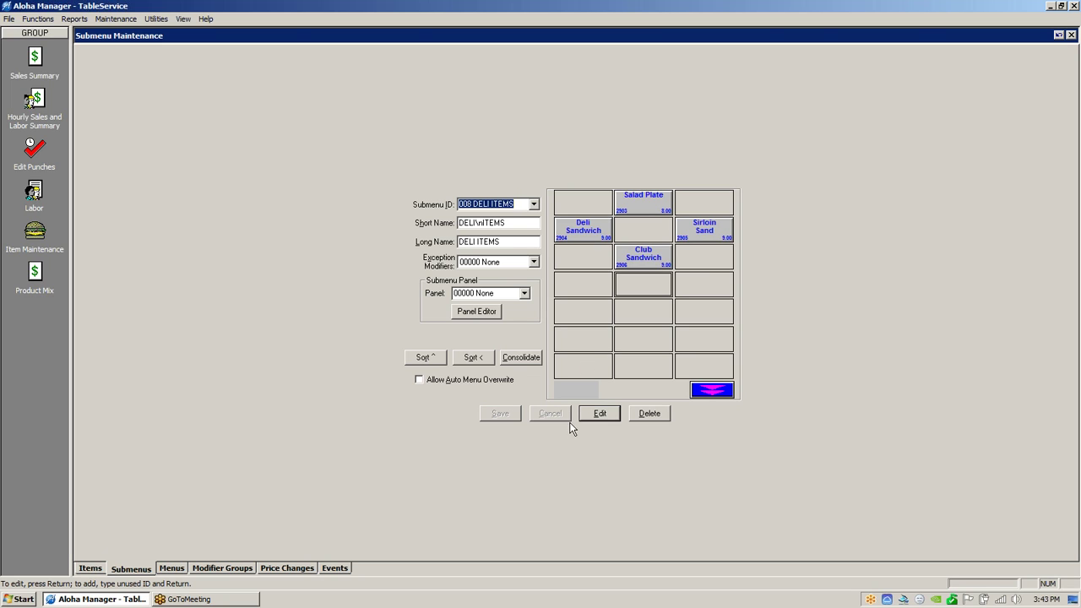
click(336, 569)
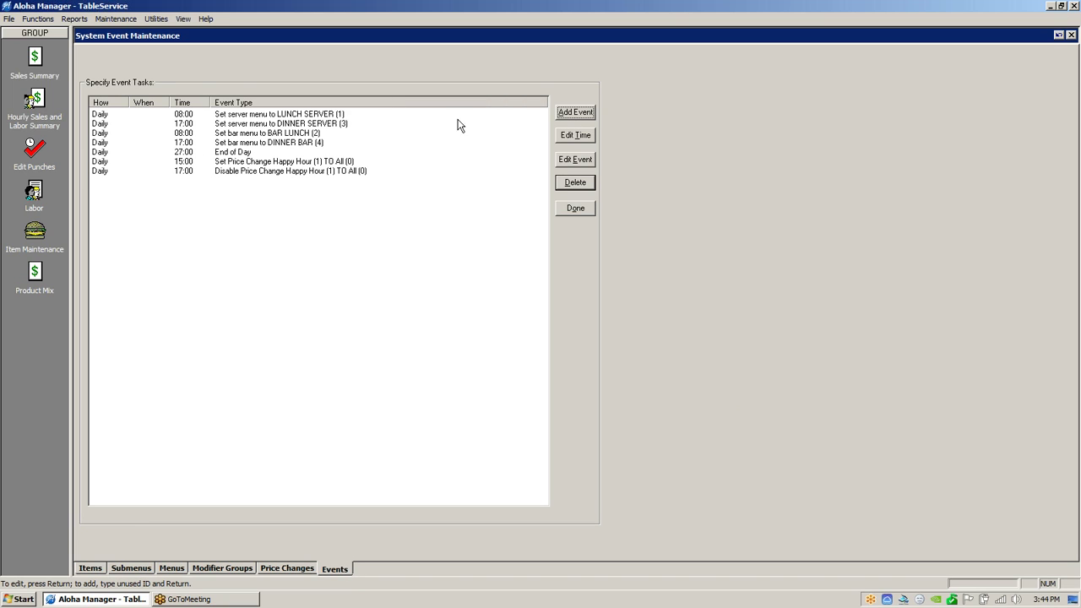